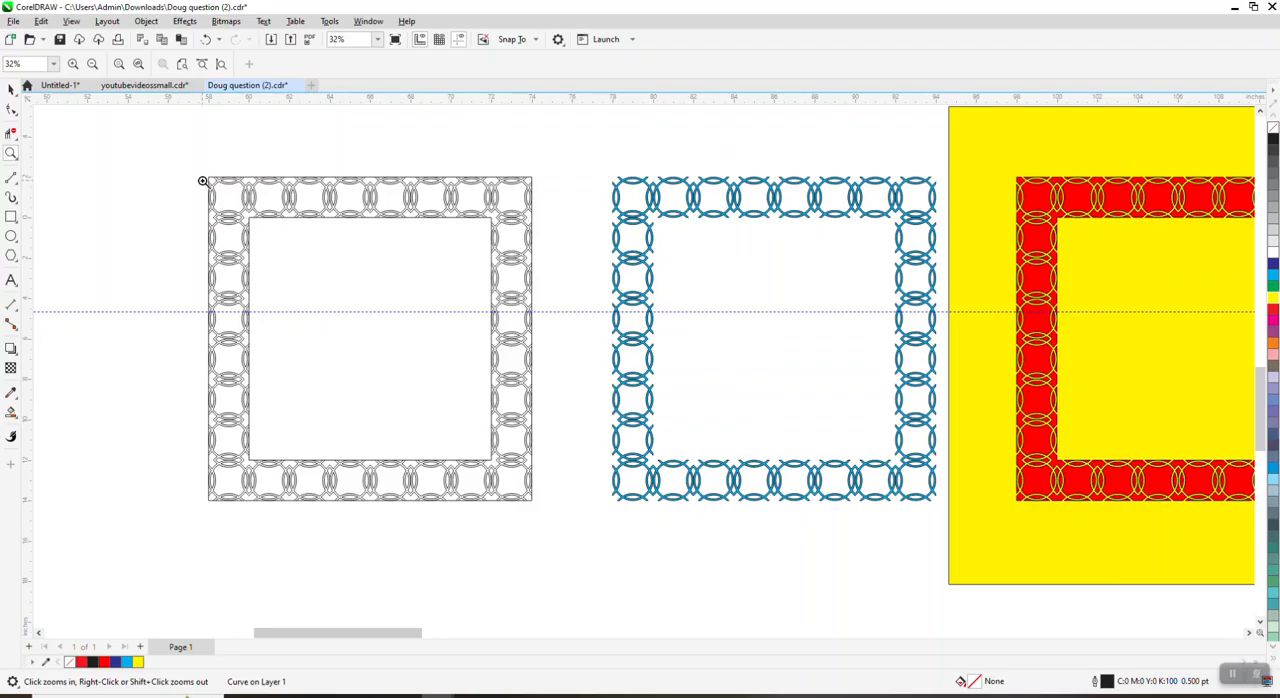
# Step: Move the red ring-pattern frame on the yellow square to about X 107.57, Y -6.45 inches
pyautogui.moveTo(201, 168); pyautogui.dragTo(364, 237)
pyautogui.scroll(-3, 357, 225)
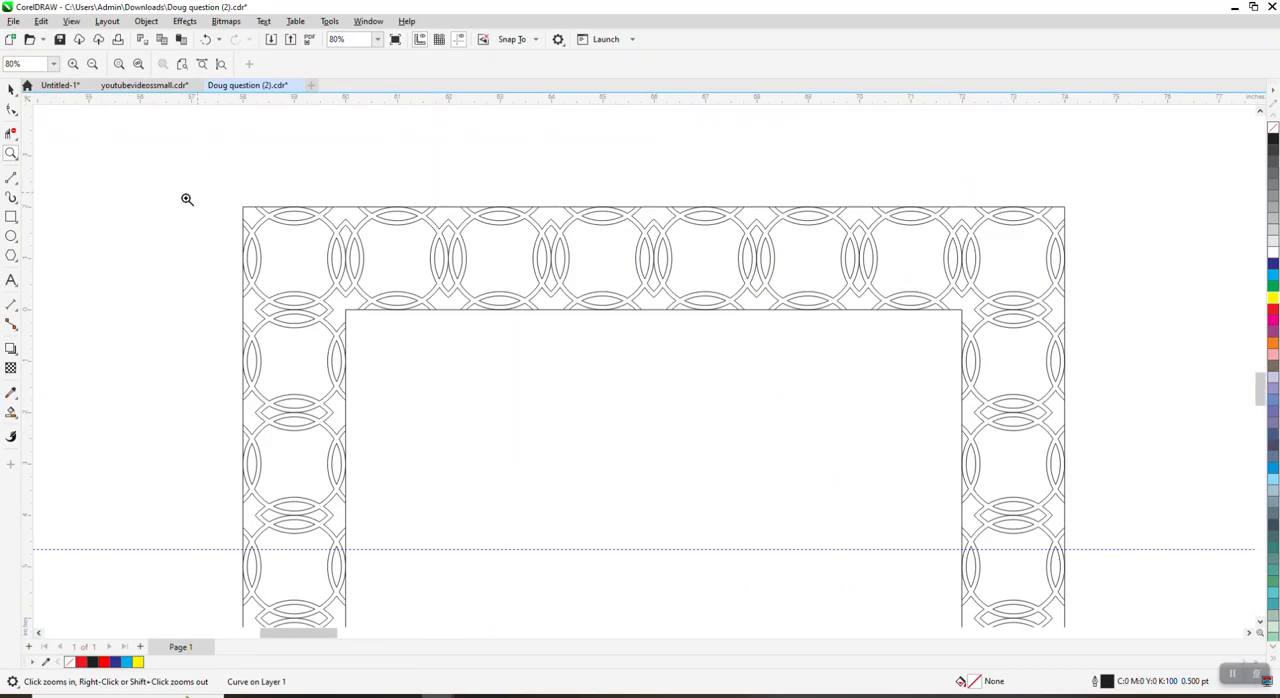
pyautogui.scroll(-1, 500, 281)
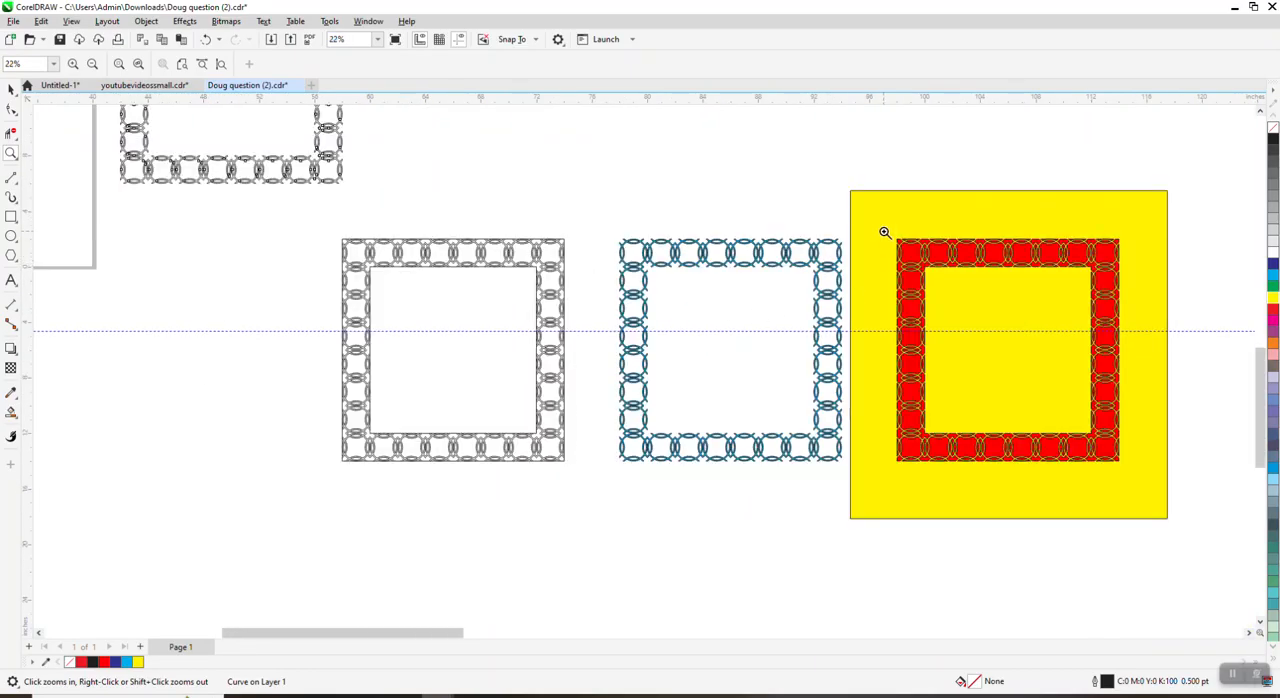
pyautogui.moveTo(885, 233); pyautogui.dragTo(1133, 486)
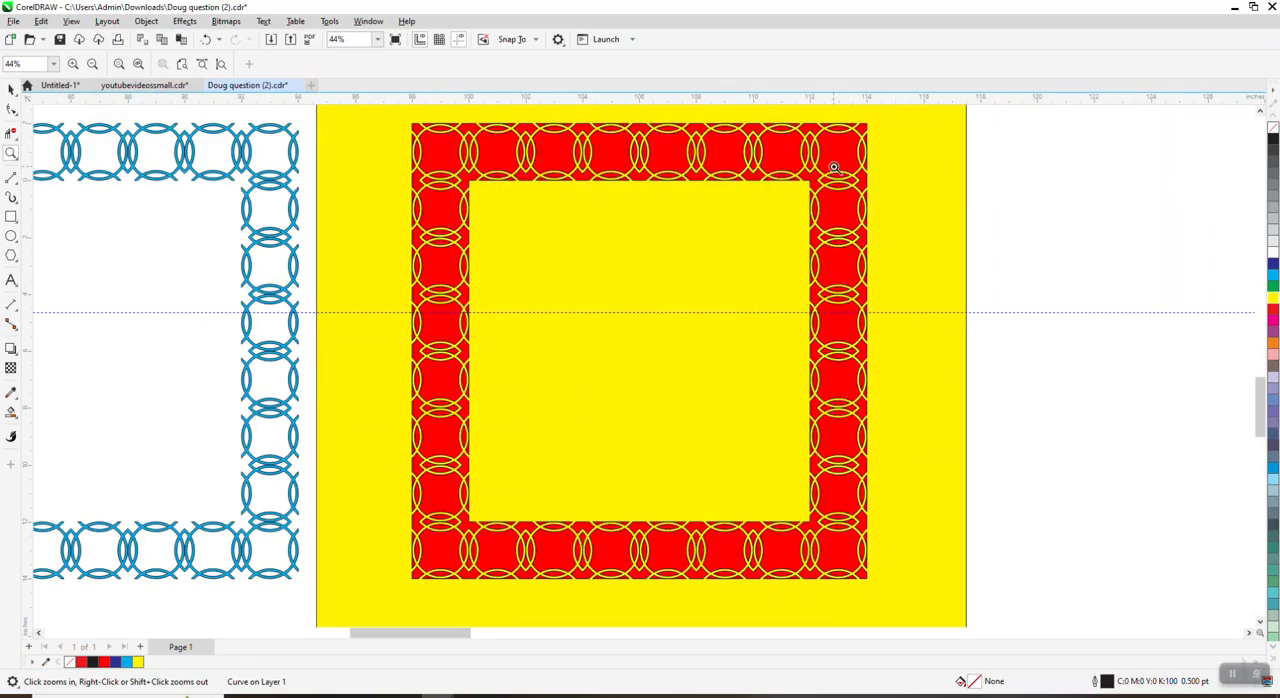
pyautogui.click(11, 90)
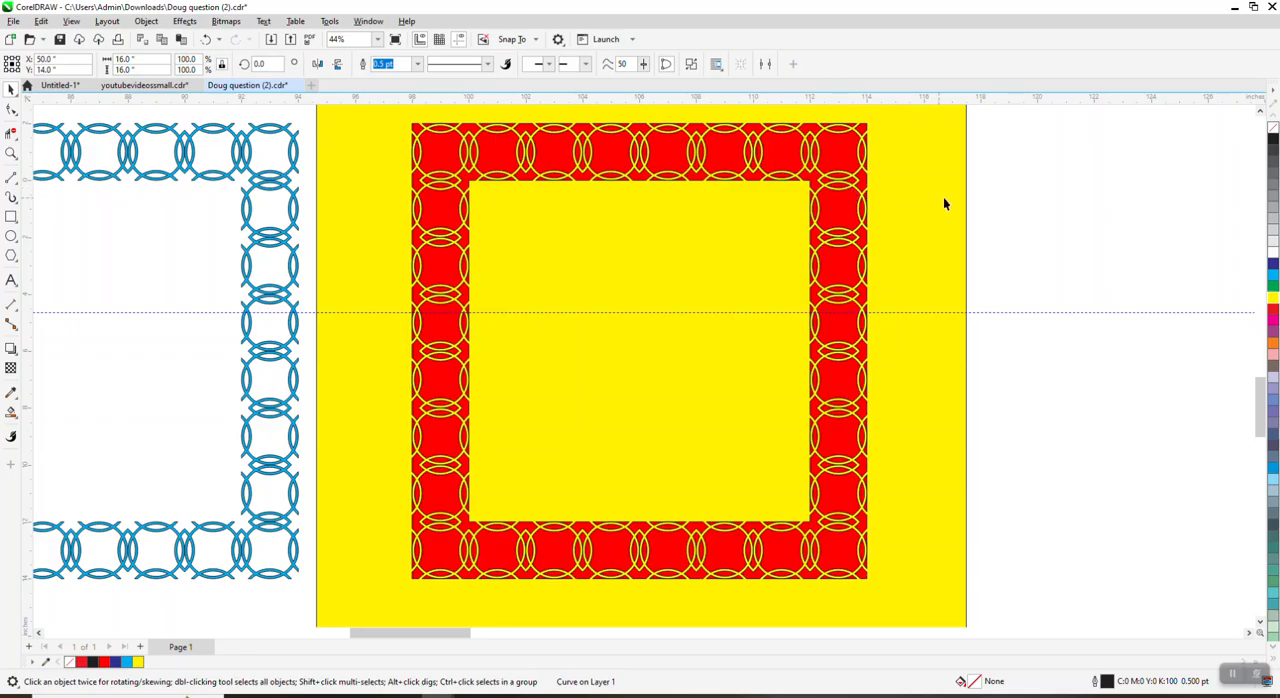
pyautogui.moveTo(845, 156); pyautogui.dragTo(890, 169)
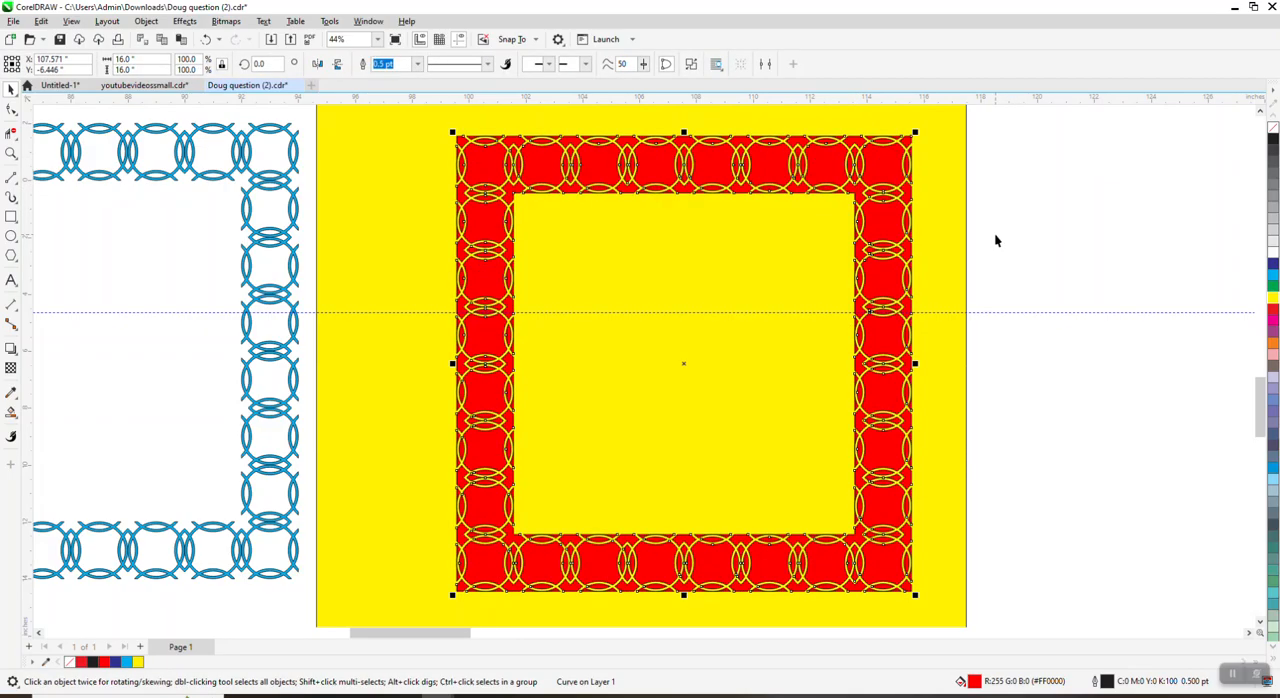
# Step: Mirror the loose arc vertically and center it horizontally across the top of the ring at X 20 inches
pyautogui.scroll(-4, 942, 264)
pyautogui.scroll(-2, 942, 264)
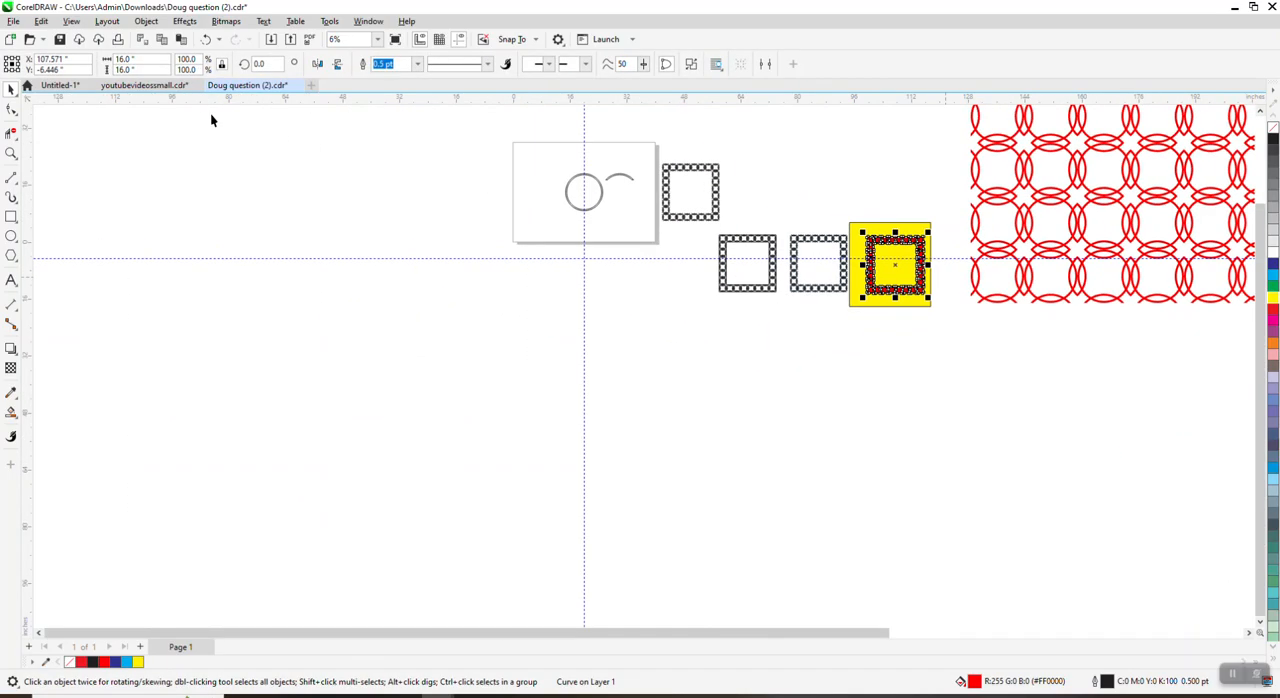
pyautogui.click(11, 152)
pyautogui.moveTo(545, 166); pyautogui.dragTo(770, 280)
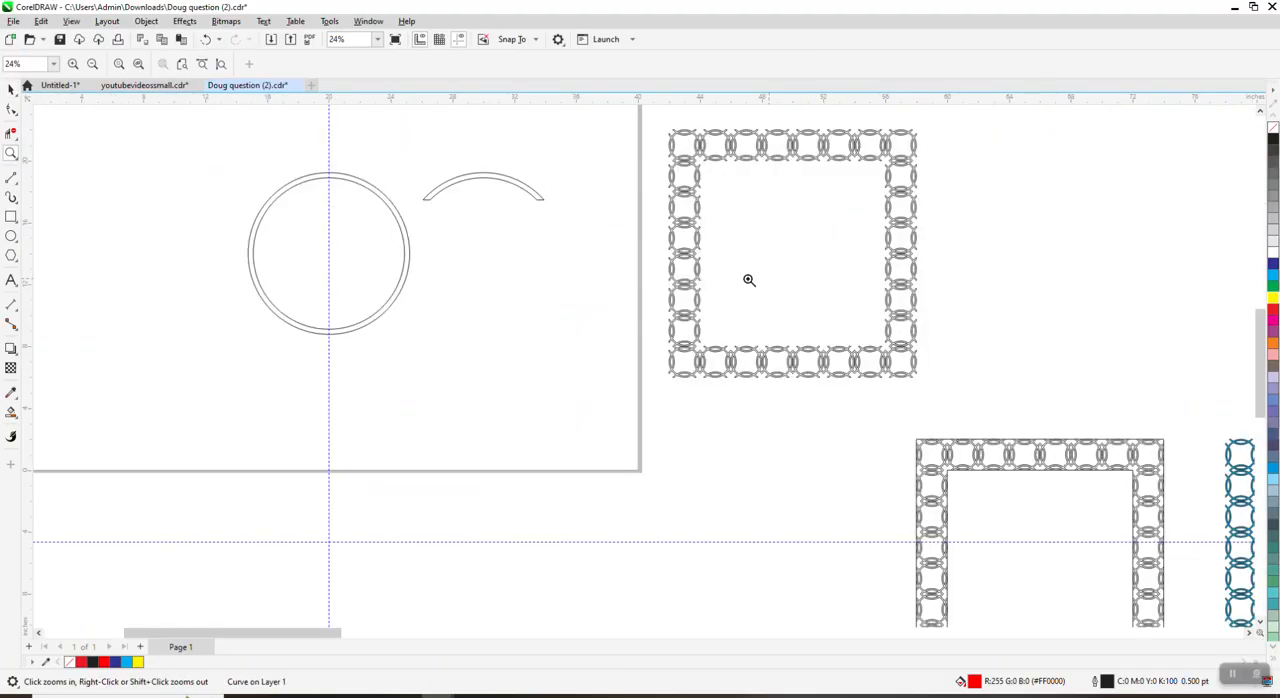
pyautogui.click(11, 88)
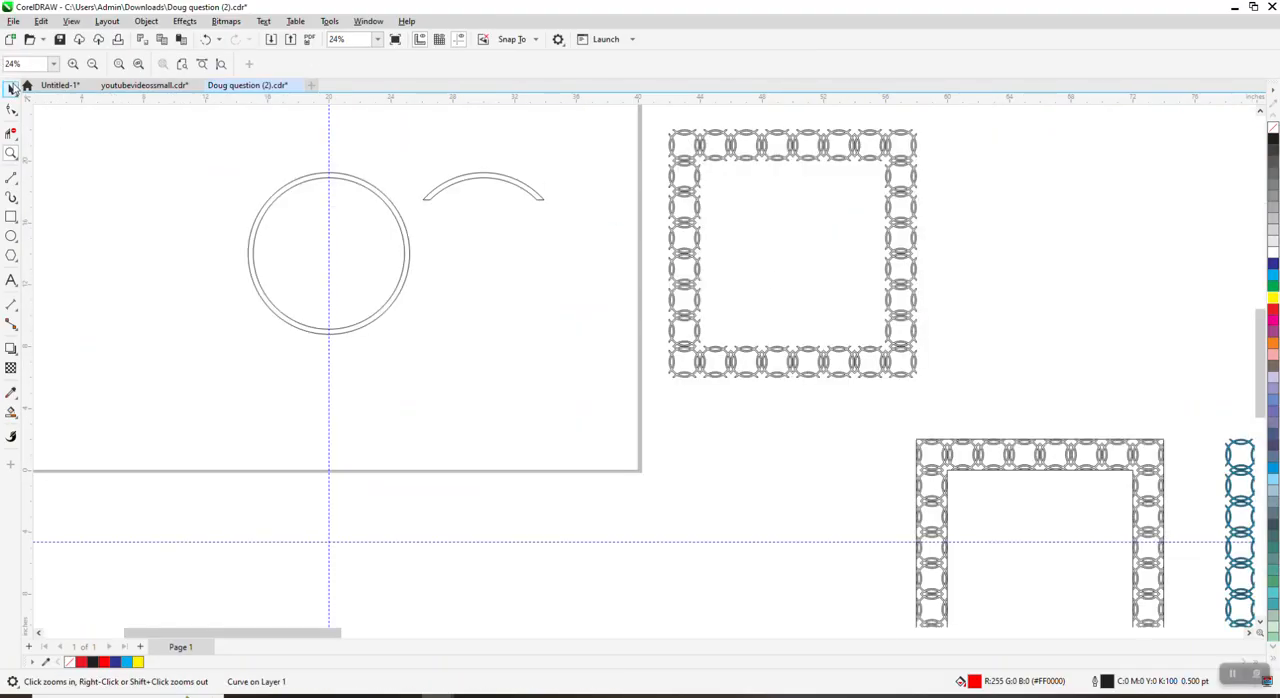
pyautogui.click(483, 185)
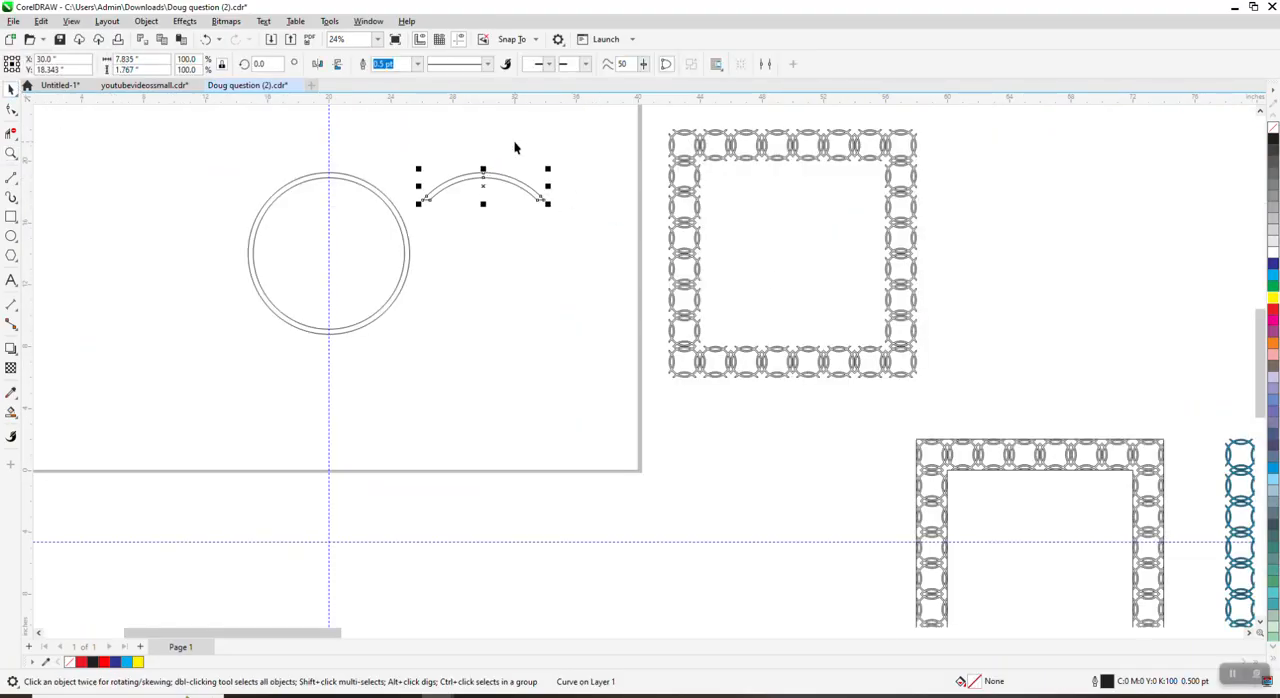
pyautogui.click(337, 64)
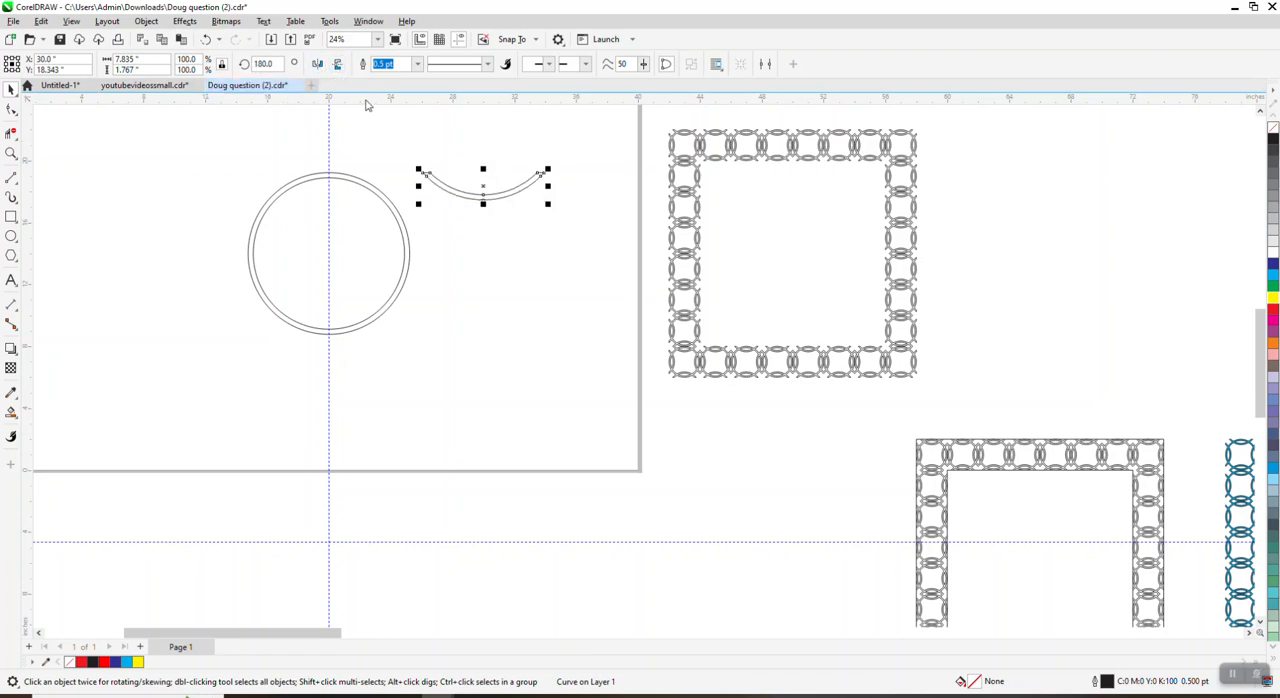
pyautogui.press('c')
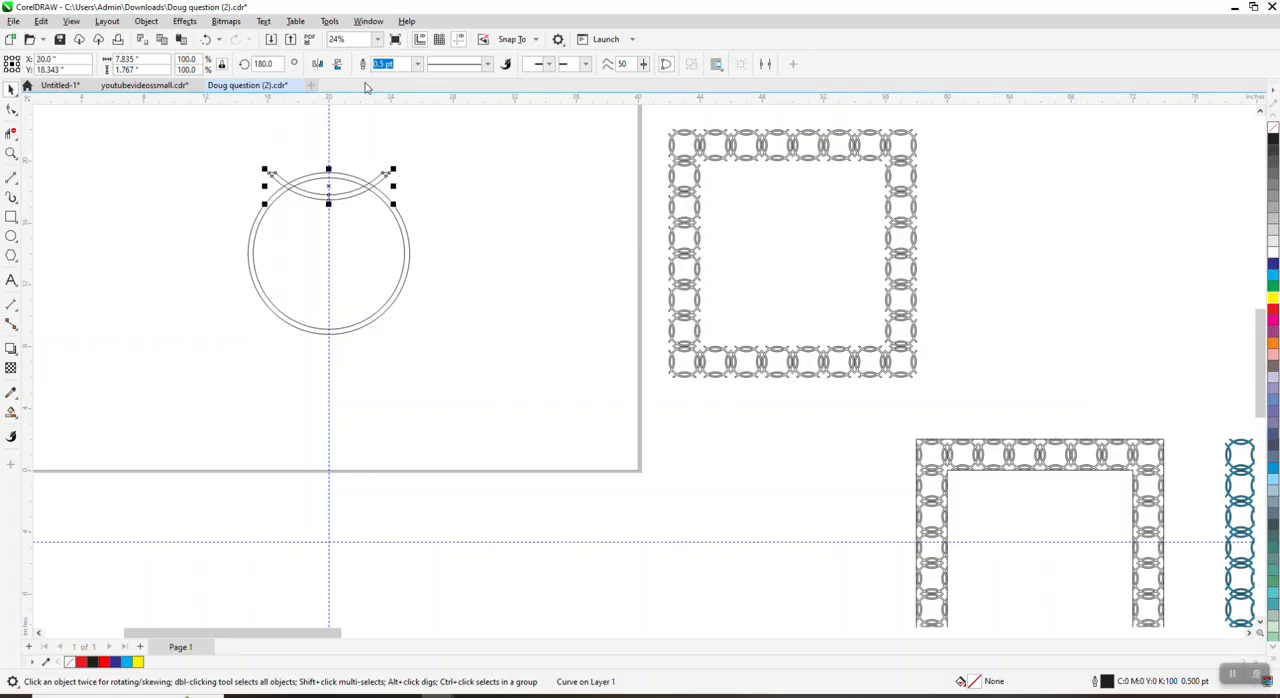
# Step: Add a horizontal guideline across the upper part of the ring, at about Y 17.55 inches
pyautogui.click(11, 153)
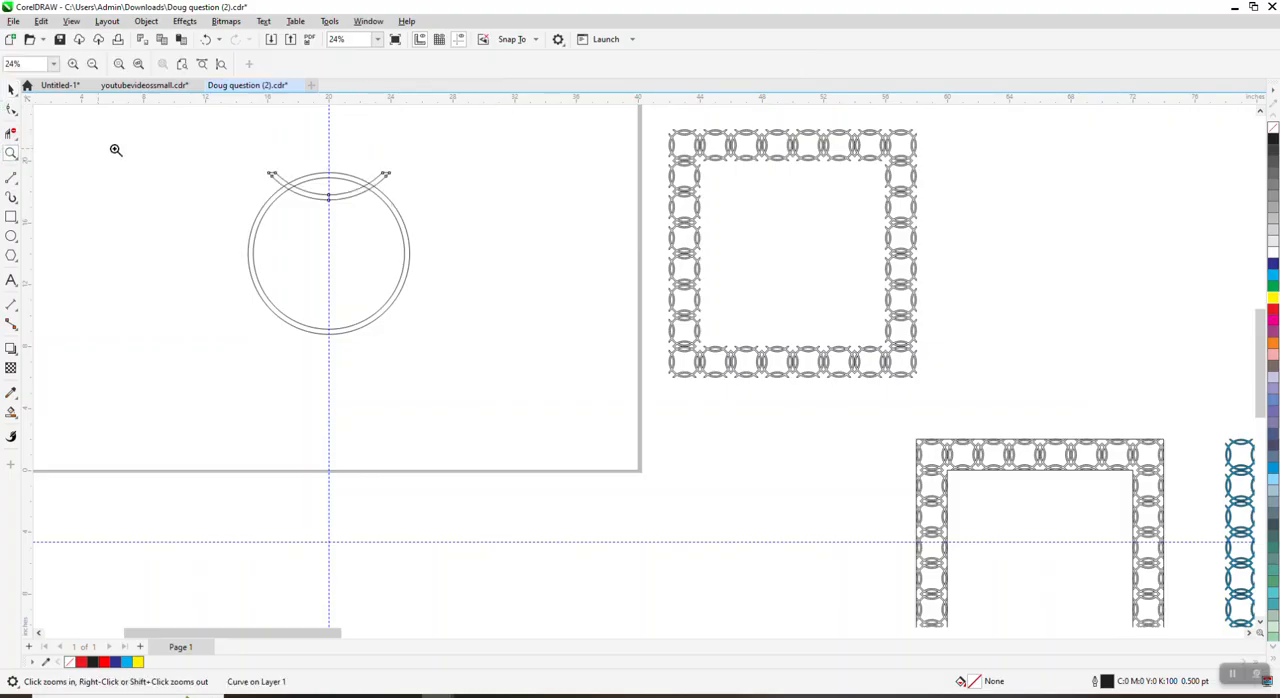
pyautogui.moveTo(200, 148); pyautogui.dragTo(536, 360)
pyautogui.press('space')
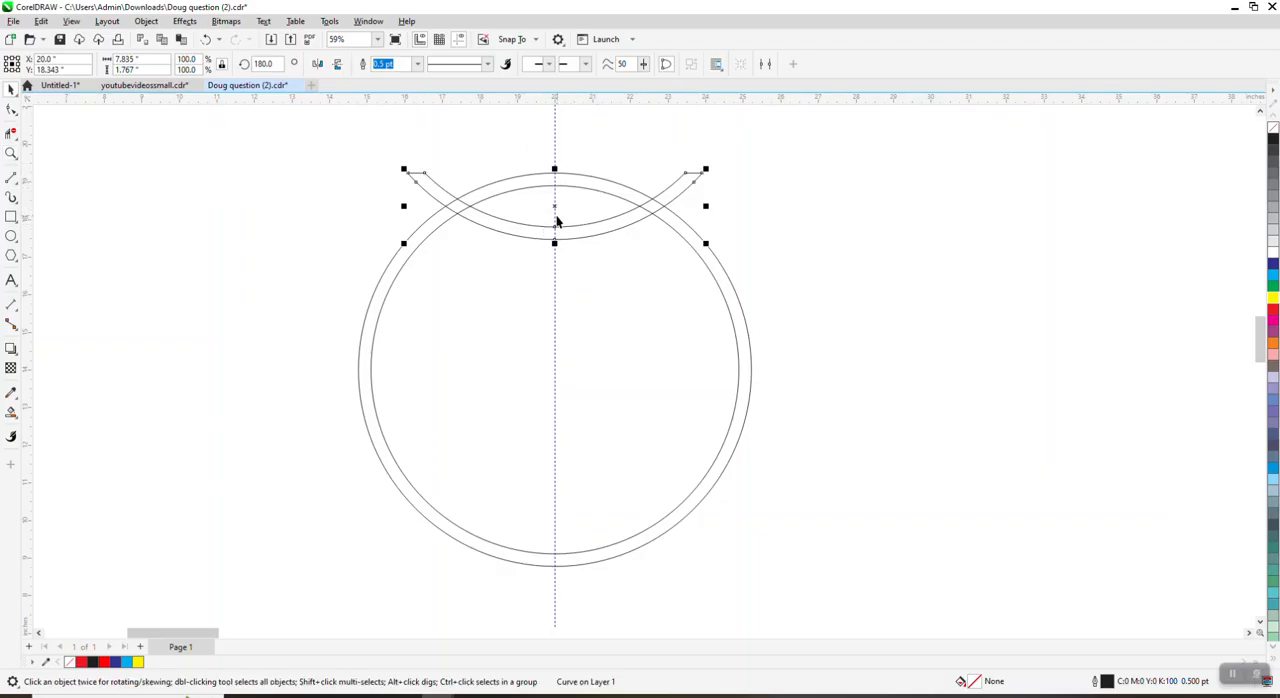
pyautogui.click(635, 147)
pyautogui.click(597, 223)
pyautogui.click(550, 209)
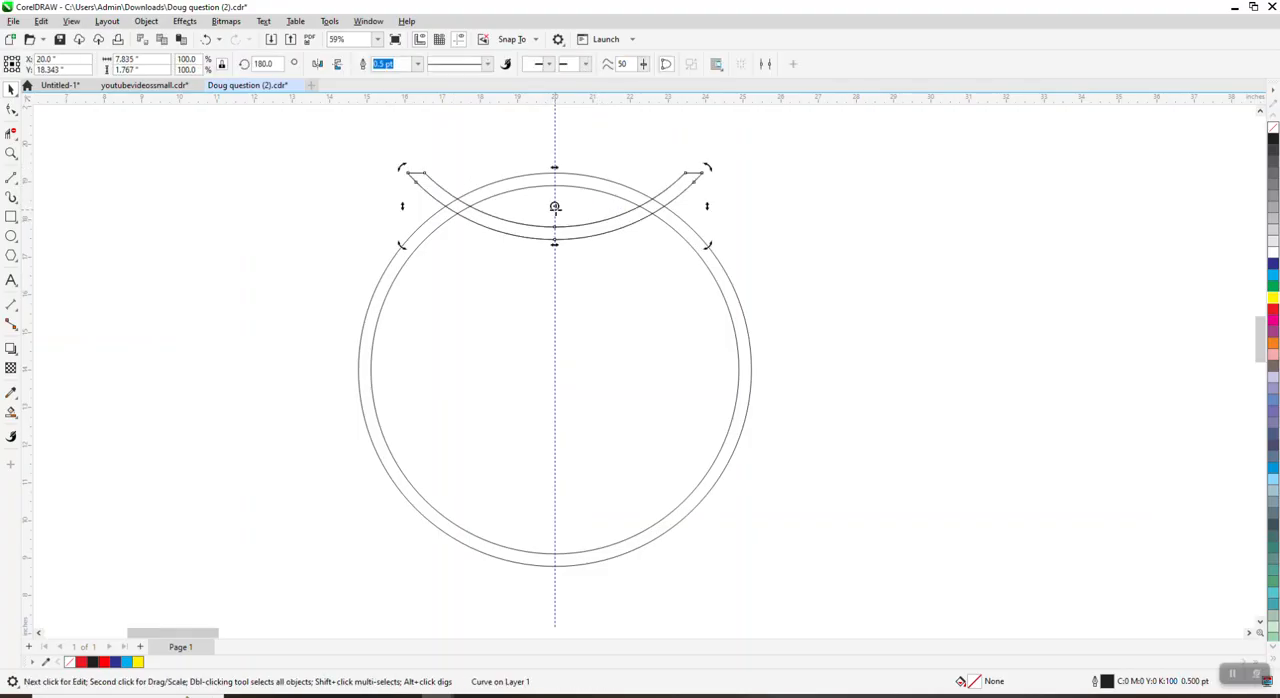
pyautogui.click(250, 238)
pyautogui.moveTo(314, 100); pyautogui.dragTo(279, 238)
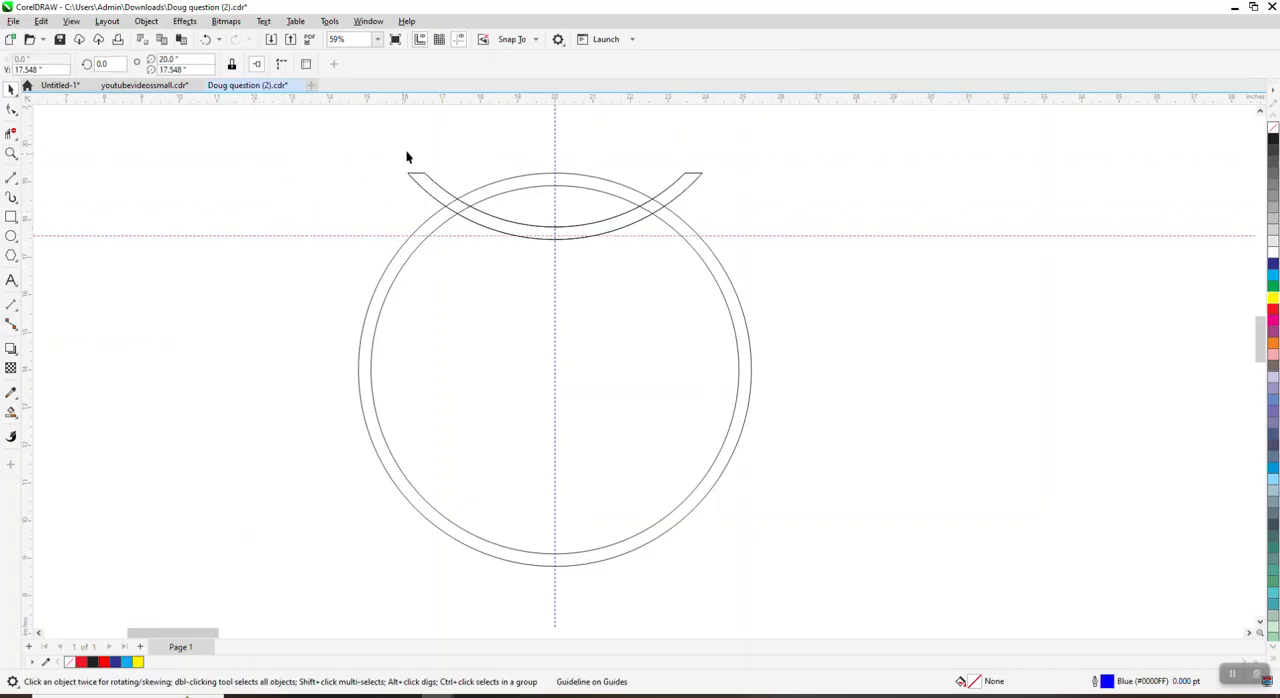
# Step: Hide the rulers and center the horizontal guideline on the page so it runs through the ring's middle
pyautogui.click(459, 39)
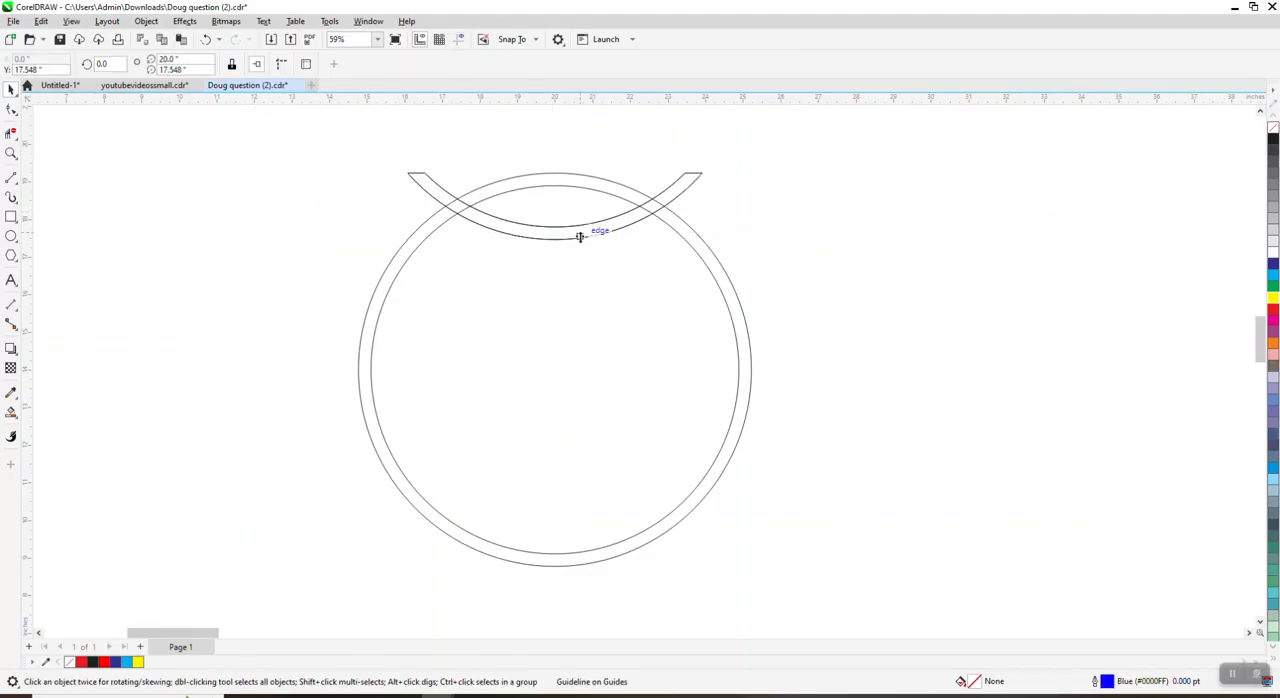
pyautogui.click(420, 40)
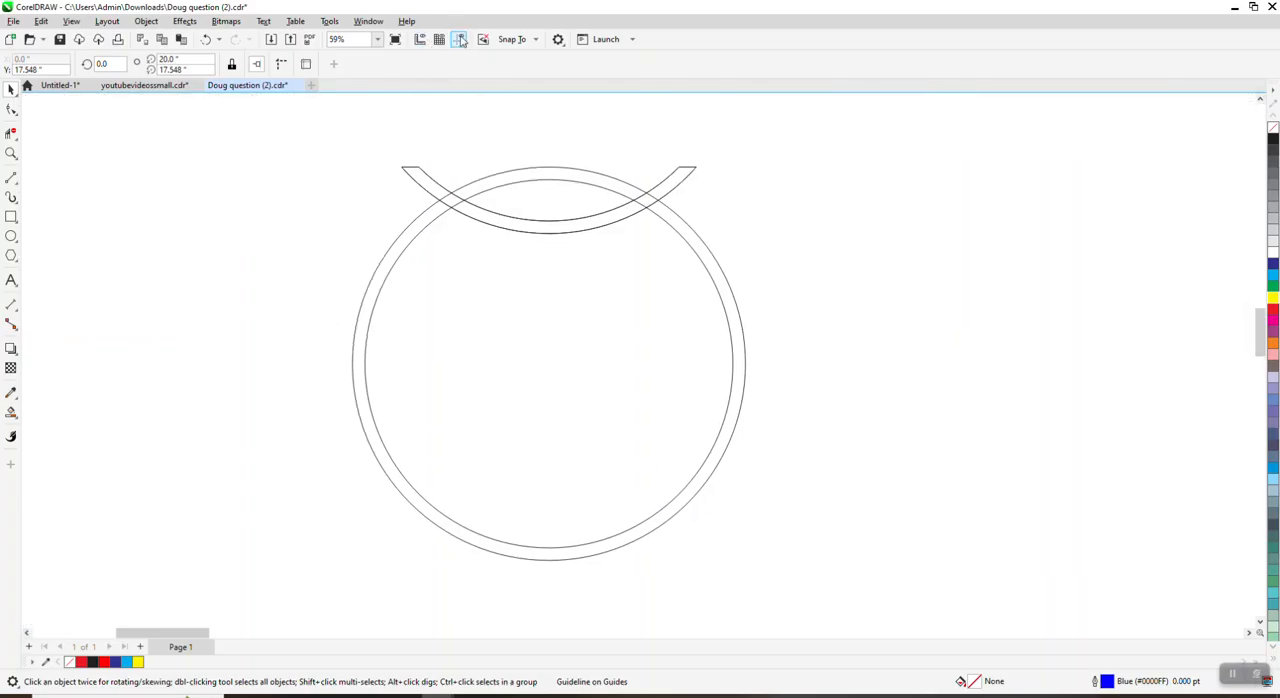
pyautogui.click(459, 39)
pyautogui.click(357, 228)
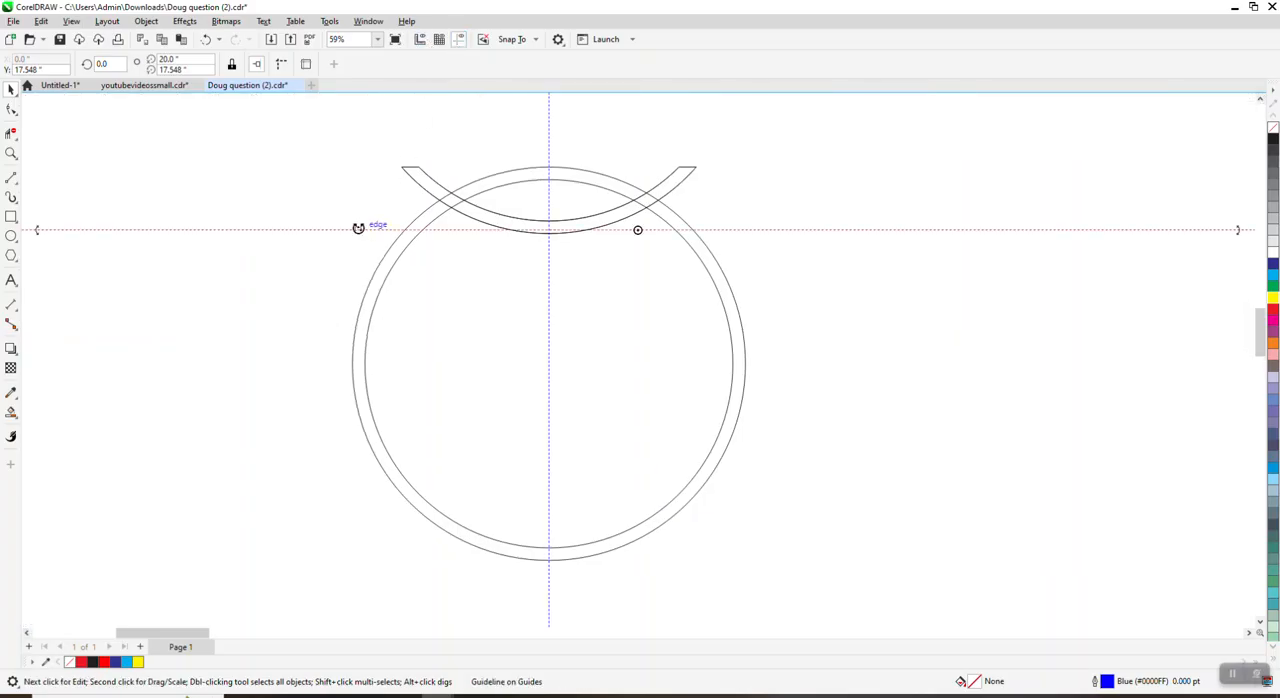
pyautogui.press('p')
# Step: Move the arc's center of rotation onto the ring's center, where the two guidelines cross
pyautogui.click(558, 233)
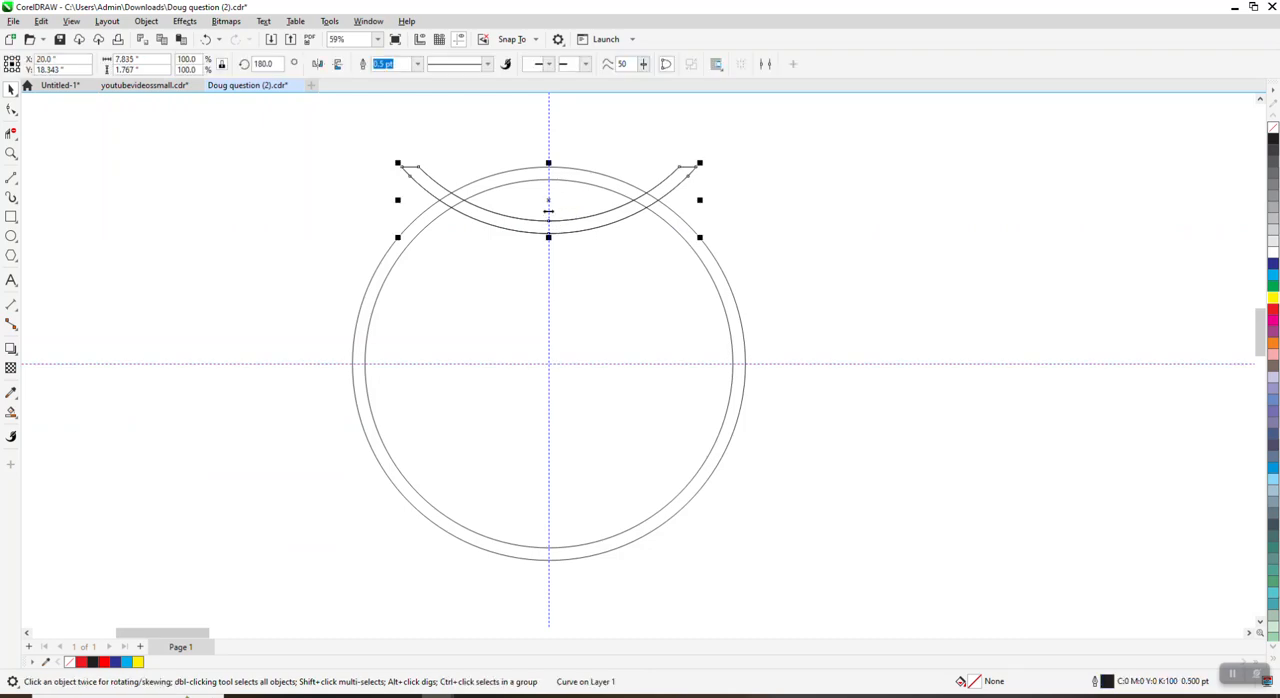
pyautogui.click(548, 211)
pyautogui.moveTo(548, 211); pyautogui.dragTo(548, 360)
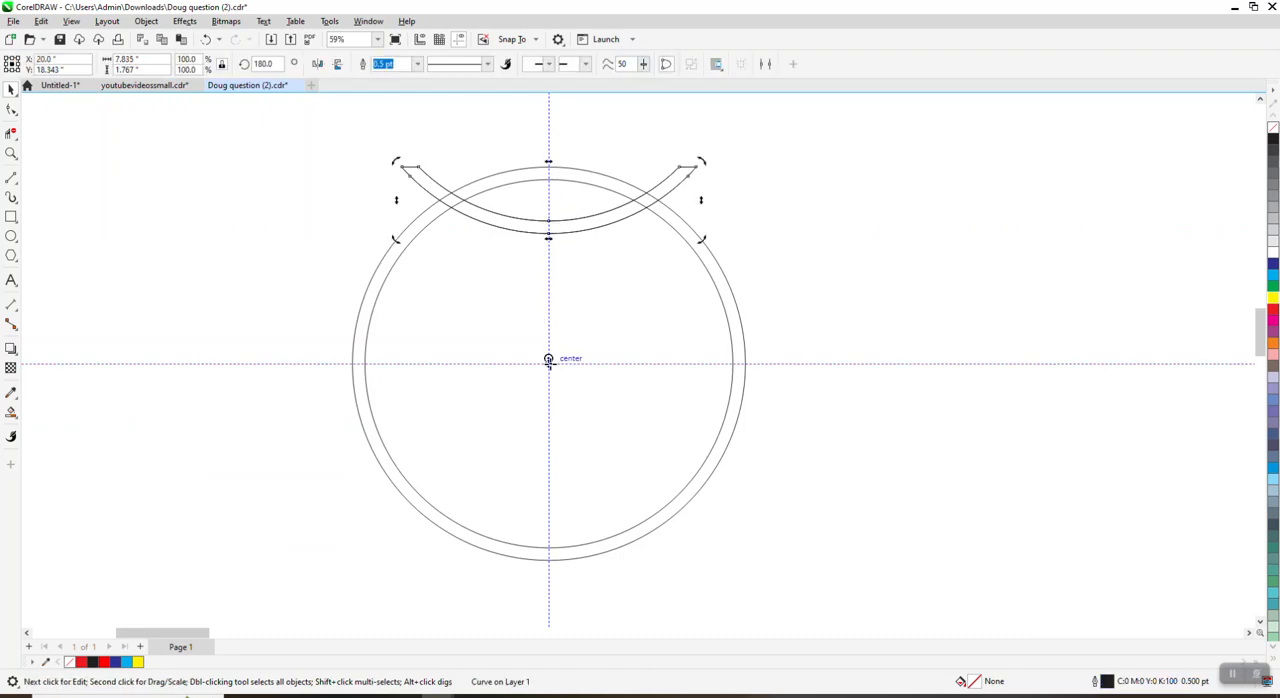
pyautogui.click(565, 233)
pyautogui.click(550, 201)
pyautogui.click(553, 211)
pyautogui.click(552, 202)
# Step: Create three copies of the arc around the ring's center, each rotated by another 90 degrees
pyautogui.doubleClick(272, 63)
pyautogui.write('90')
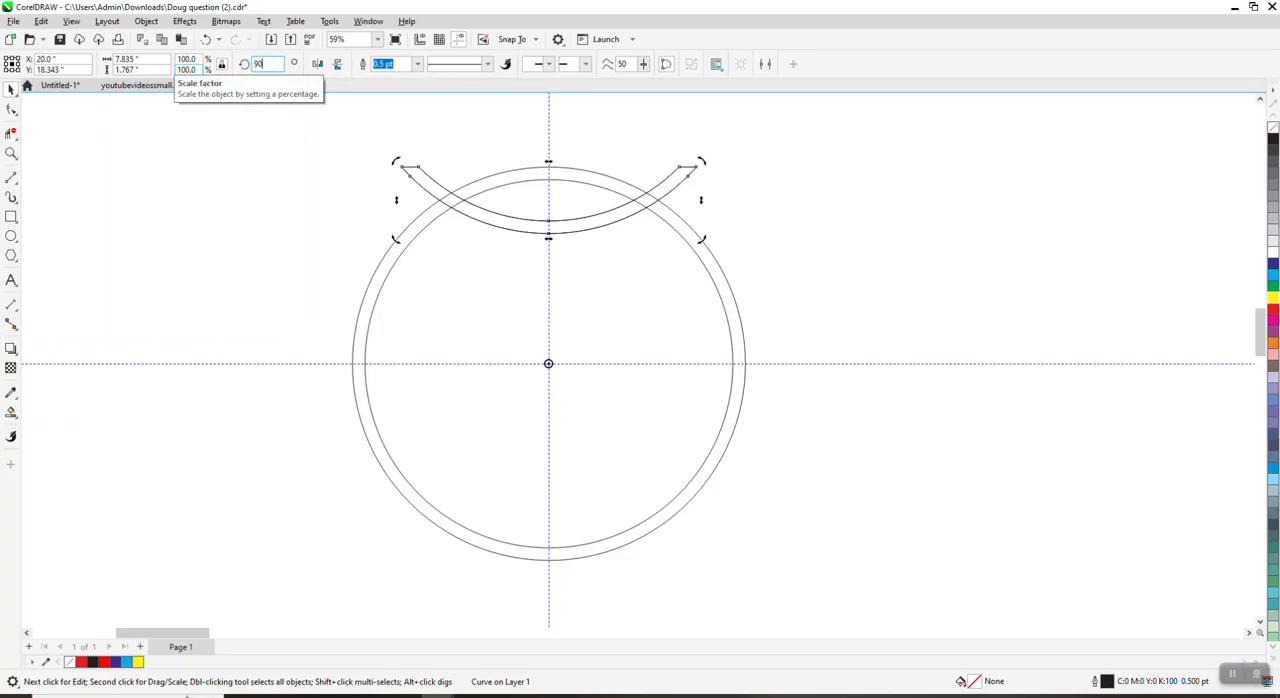
pyautogui.press('Return')
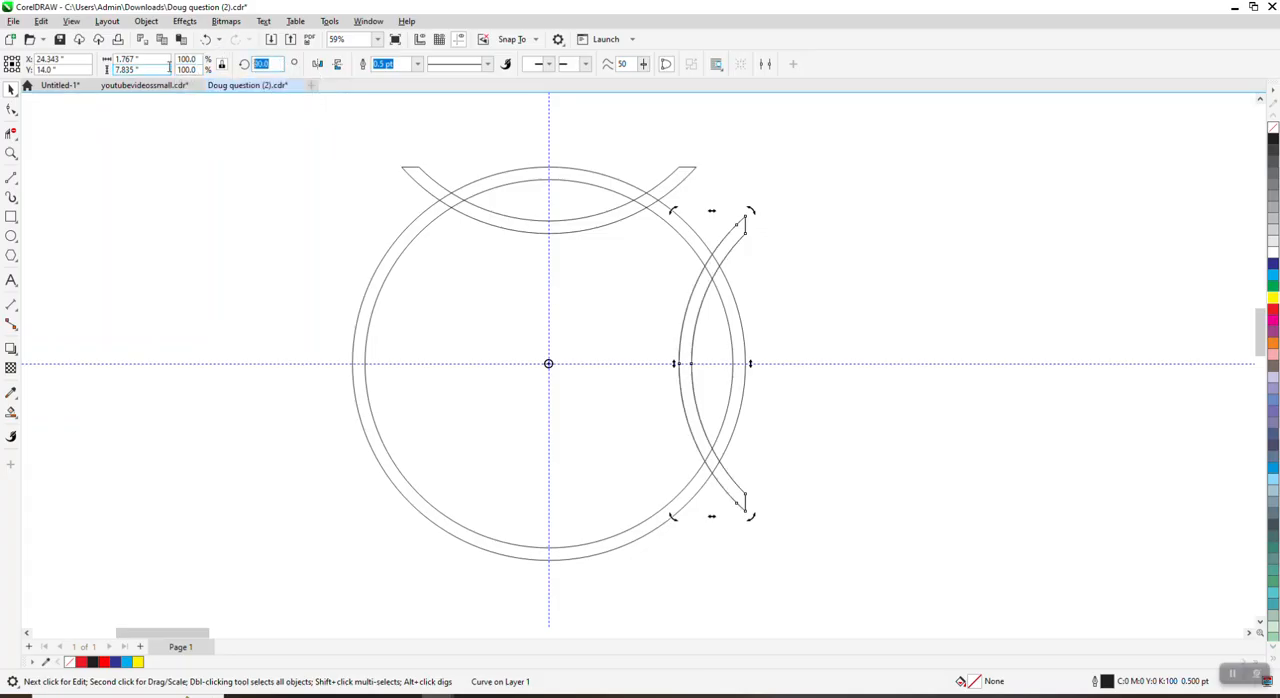
pyautogui.press('Return')
pyautogui.hotkey('ctrl', 'r')
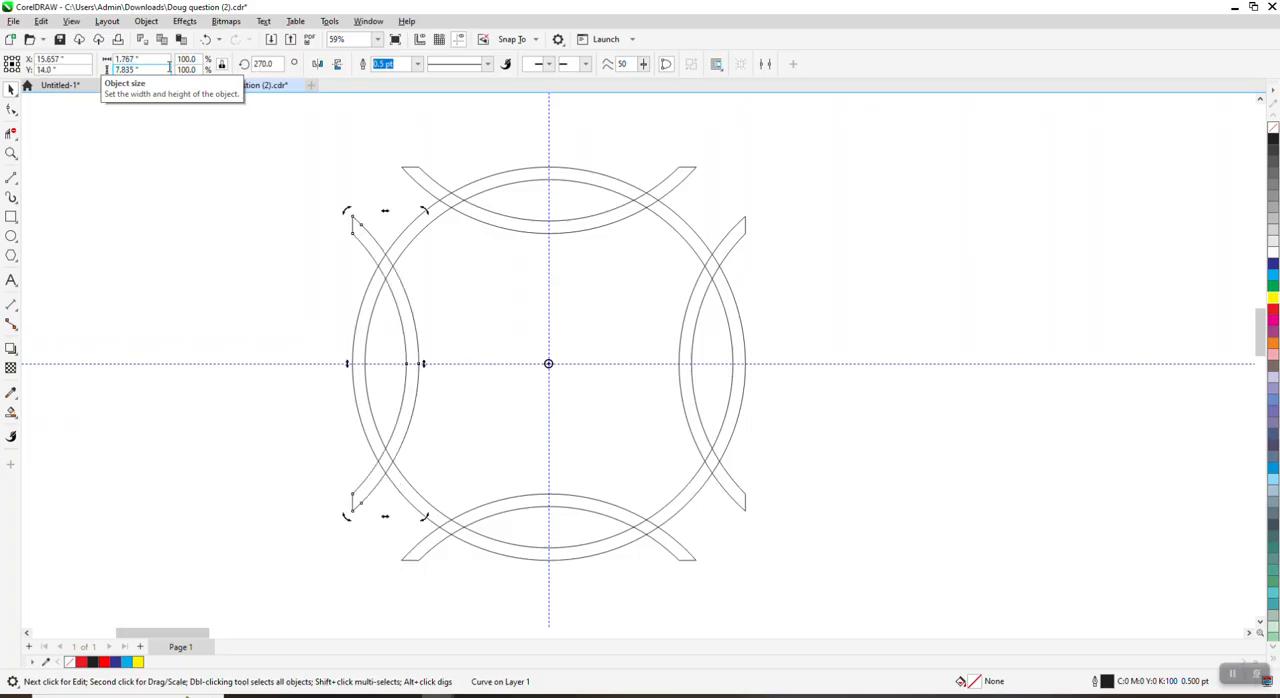
# Step: Weld the ring and the four overlapping arcs into one single curve
pyautogui.scroll(-1, 205, 127)
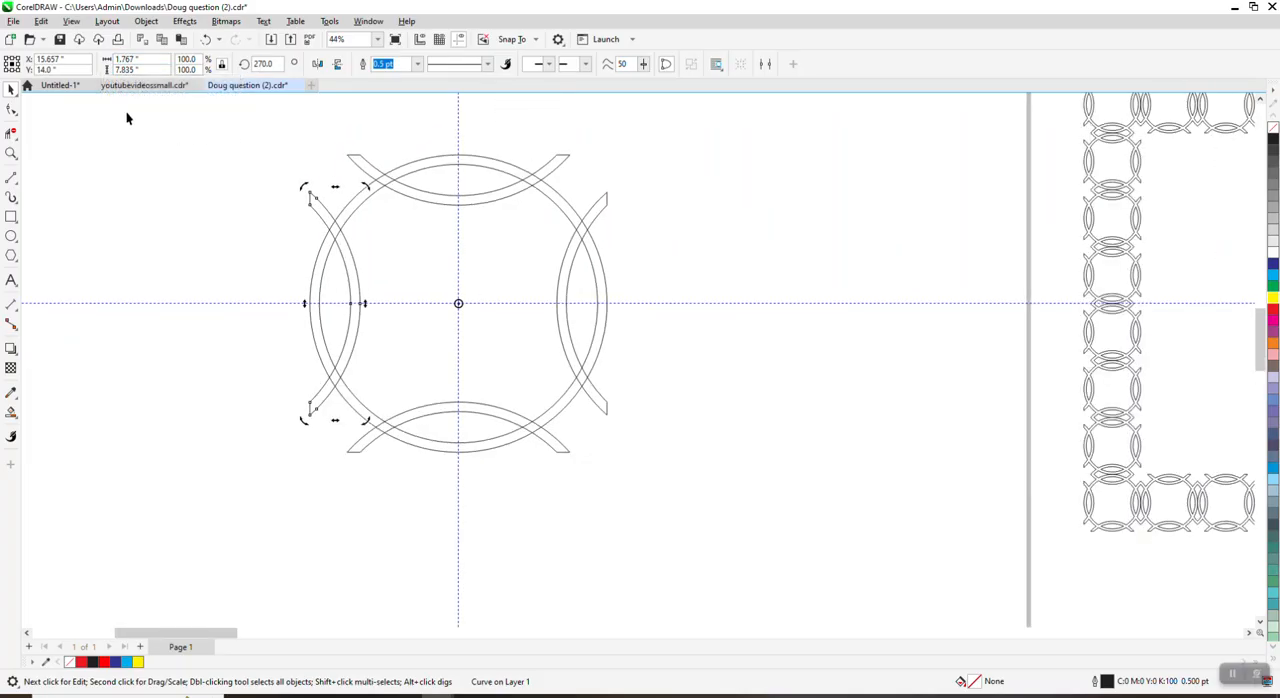
pyautogui.click(11, 153)
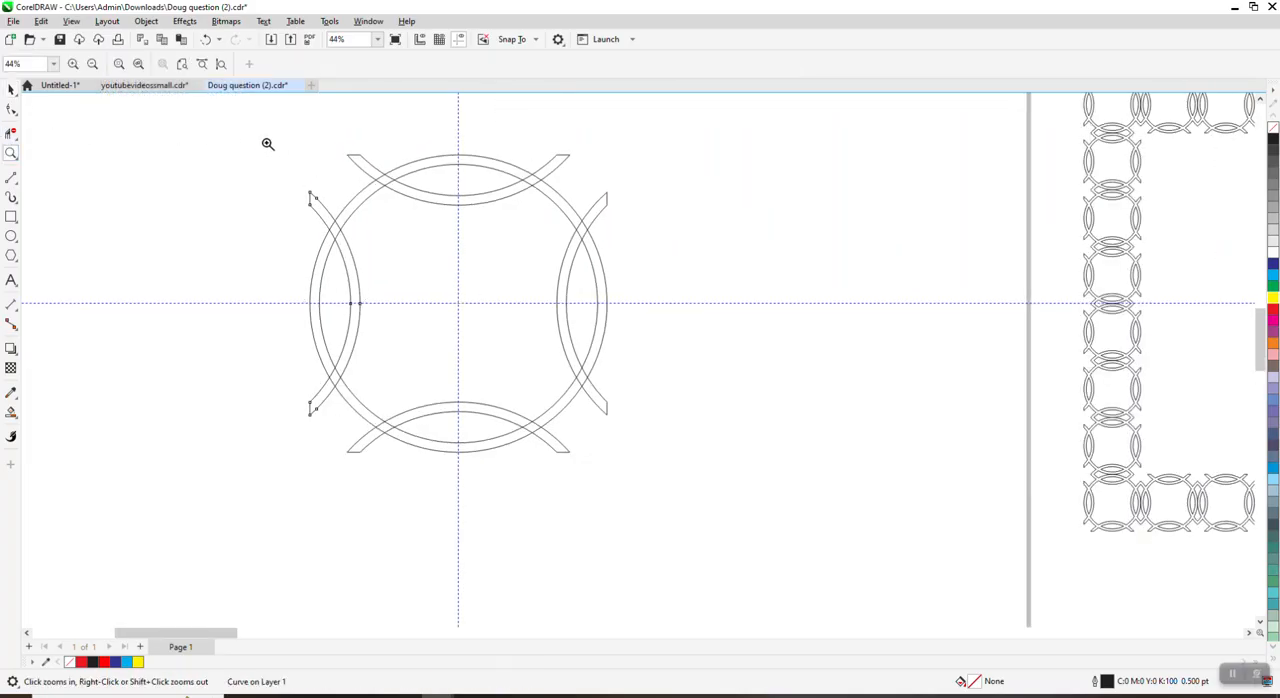
pyautogui.click(11, 89)
pyautogui.moveTo(217, 127); pyautogui.dragTo(692, 456)
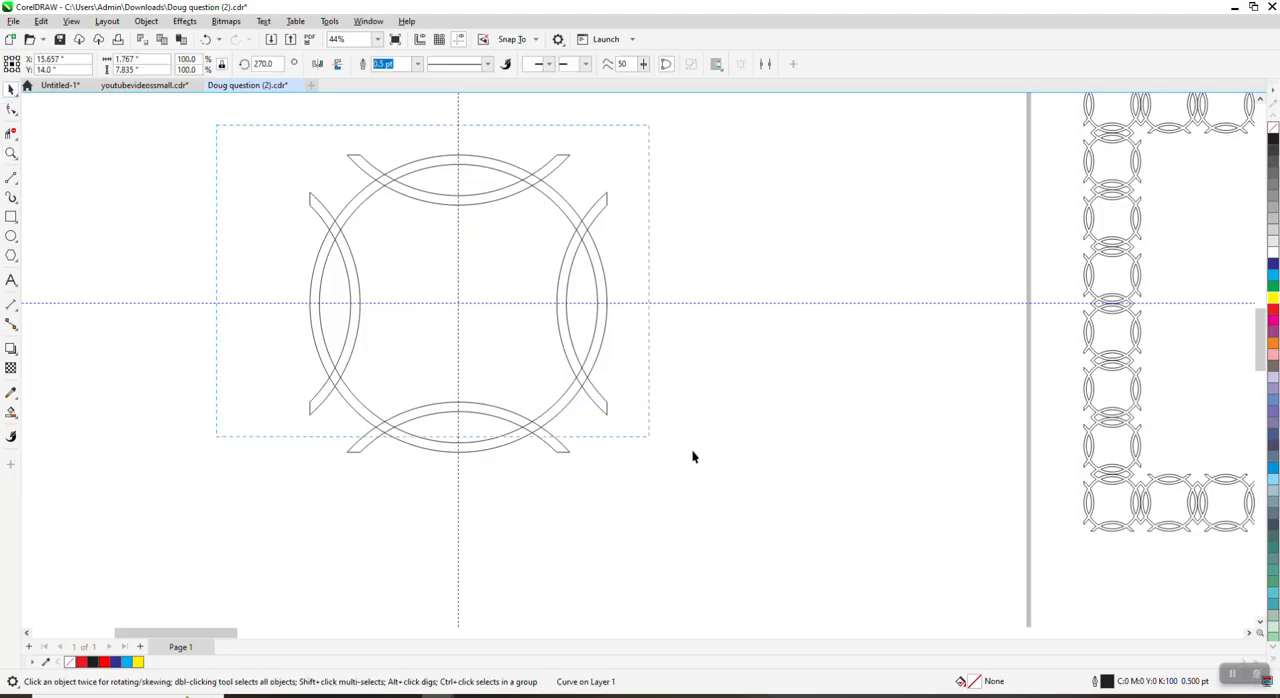
pyautogui.moveTo(783, 530); pyautogui.dragTo(784, 528)
pyautogui.click(390, 64)
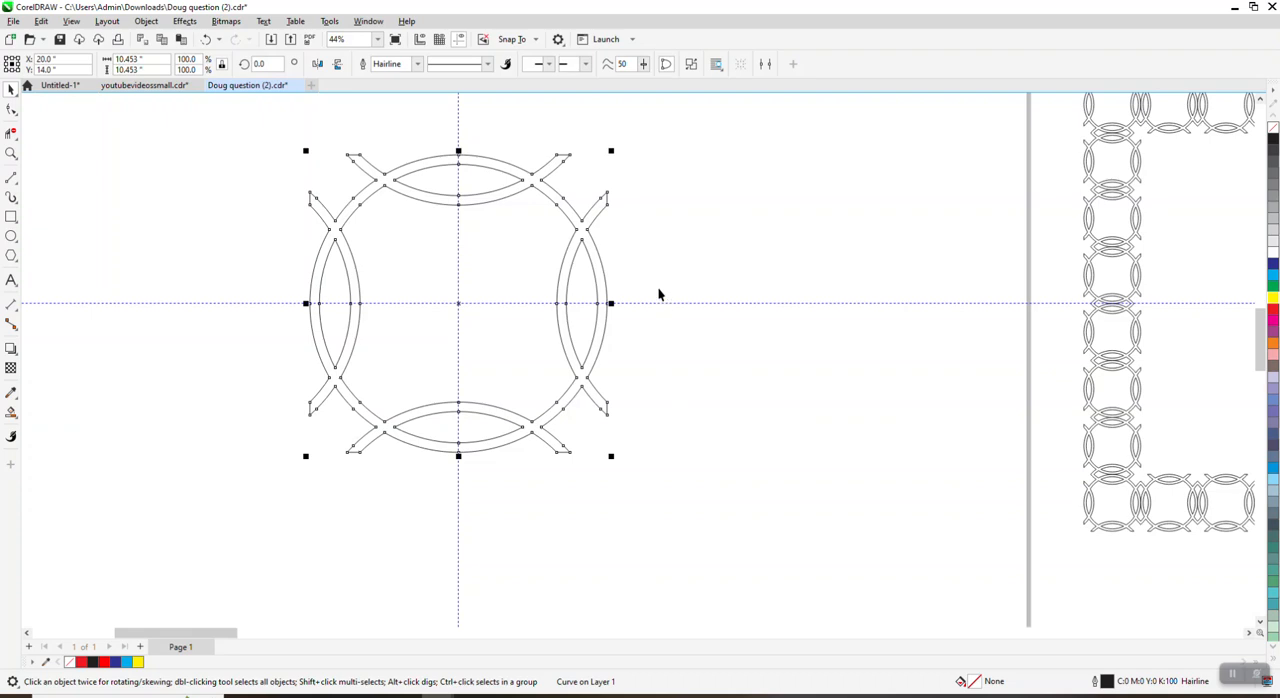
# Step: Resize the welded ring motif to 10 by 10 inches
pyautogui.moveTo(151, 61); pyautogui.dragTo(30, 77)
pyautogui.write('10')
pyautogui.press('Return')
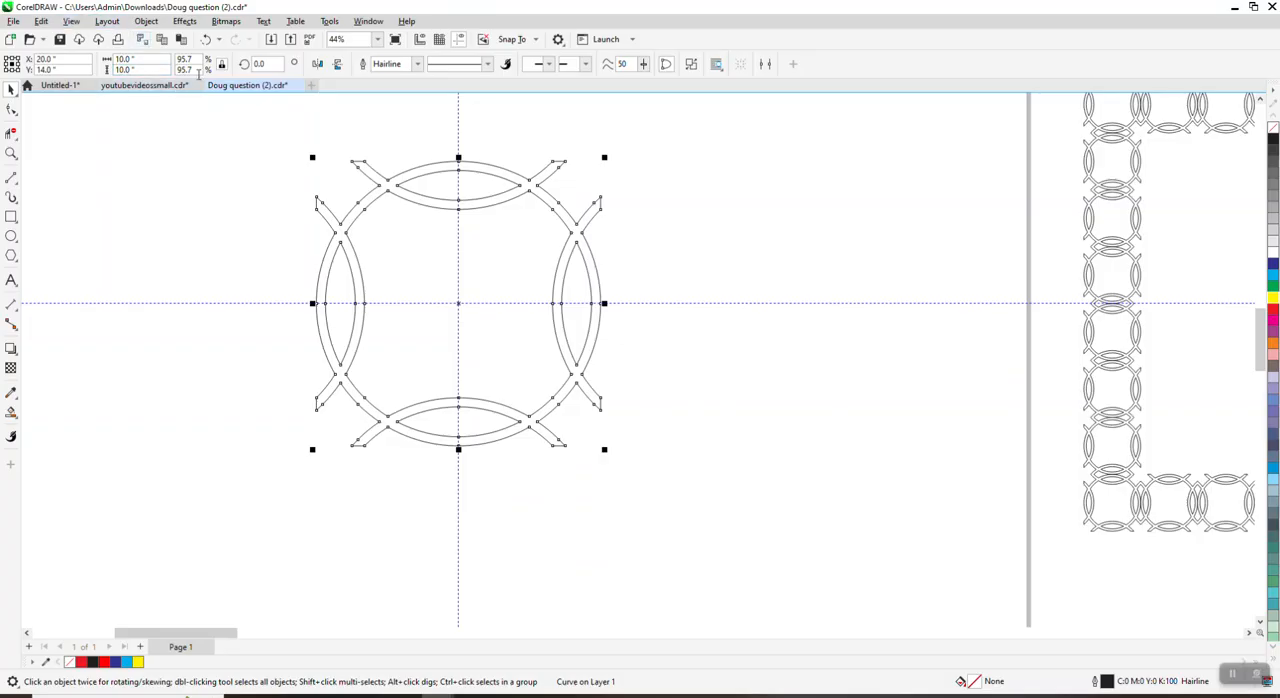
# Step: Duplicate the ring motif and nudge the copy 10 inches to the right so the two meet edge to edge
pyautogui.click(397, 100)
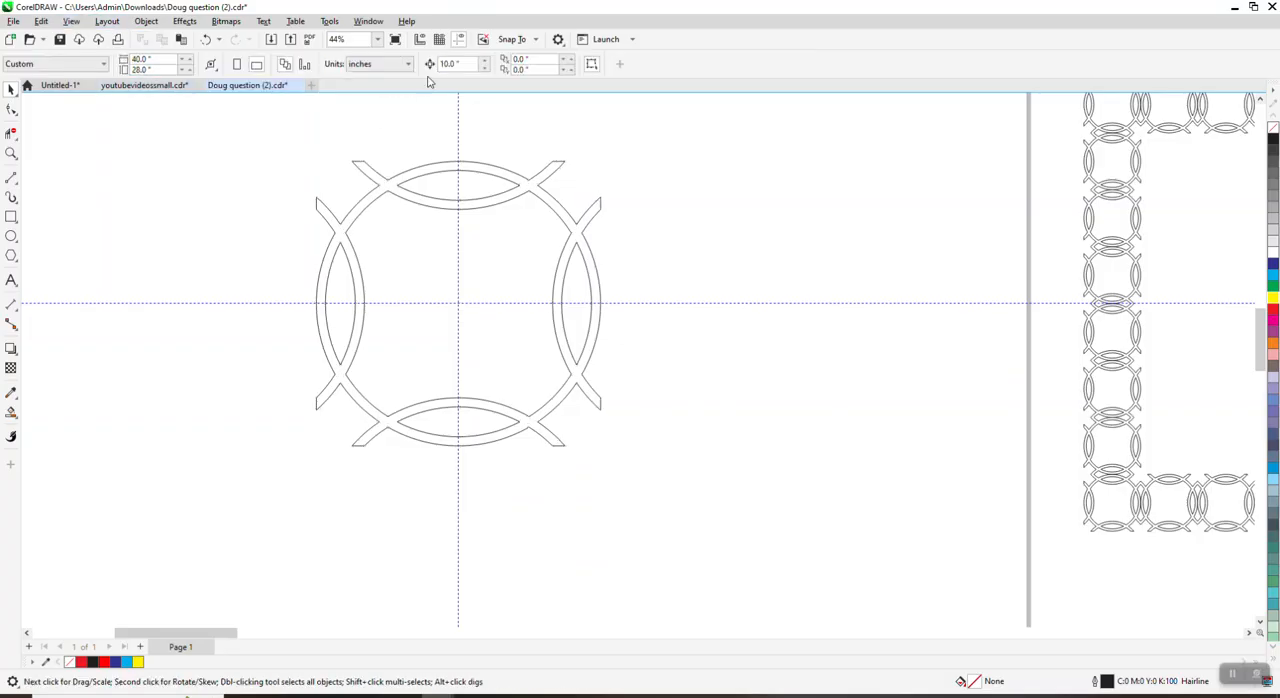
pyautogui.click(473, 175)
pyautogui.press('KP_Add')
pyautogui.press('Right')
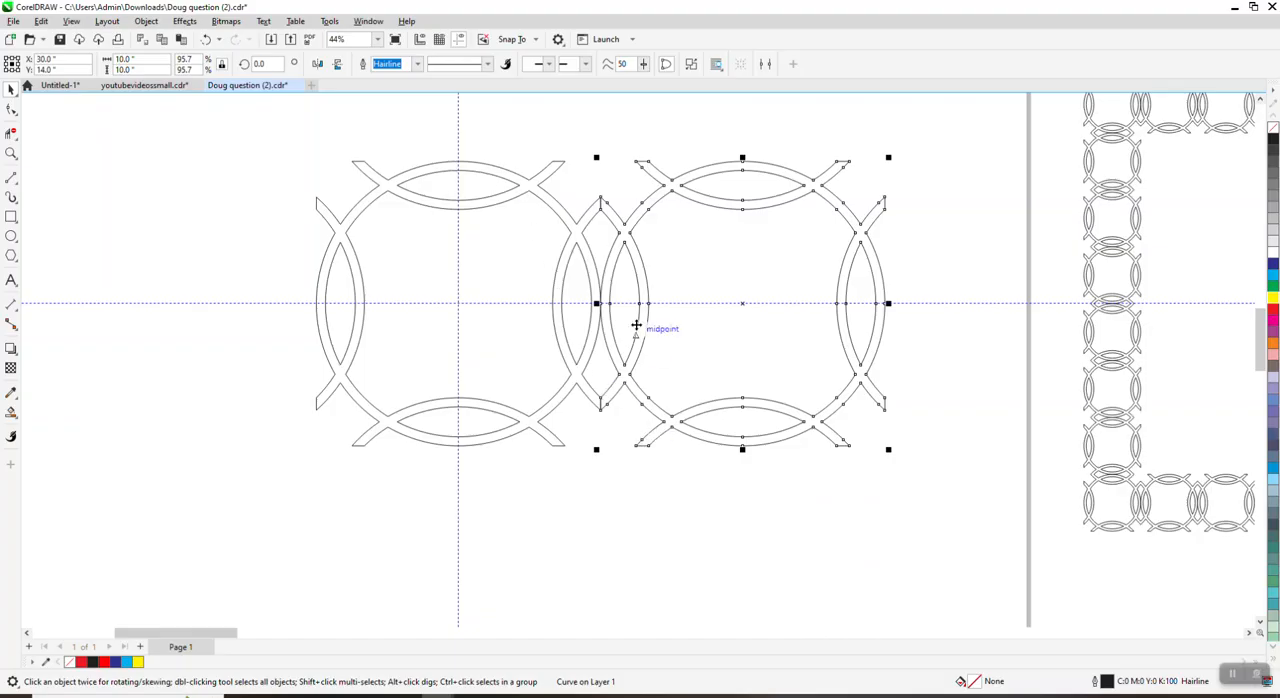
# Step: Check the junction between the two adjacent ring motifs and weld both motifs into a single curve
pyautogui.click(10, 155)
pyautogui.moveTo(541, 187); pyautogui.dragTo(718, 287)
pyautogui.scroll(-6, 503, 207)
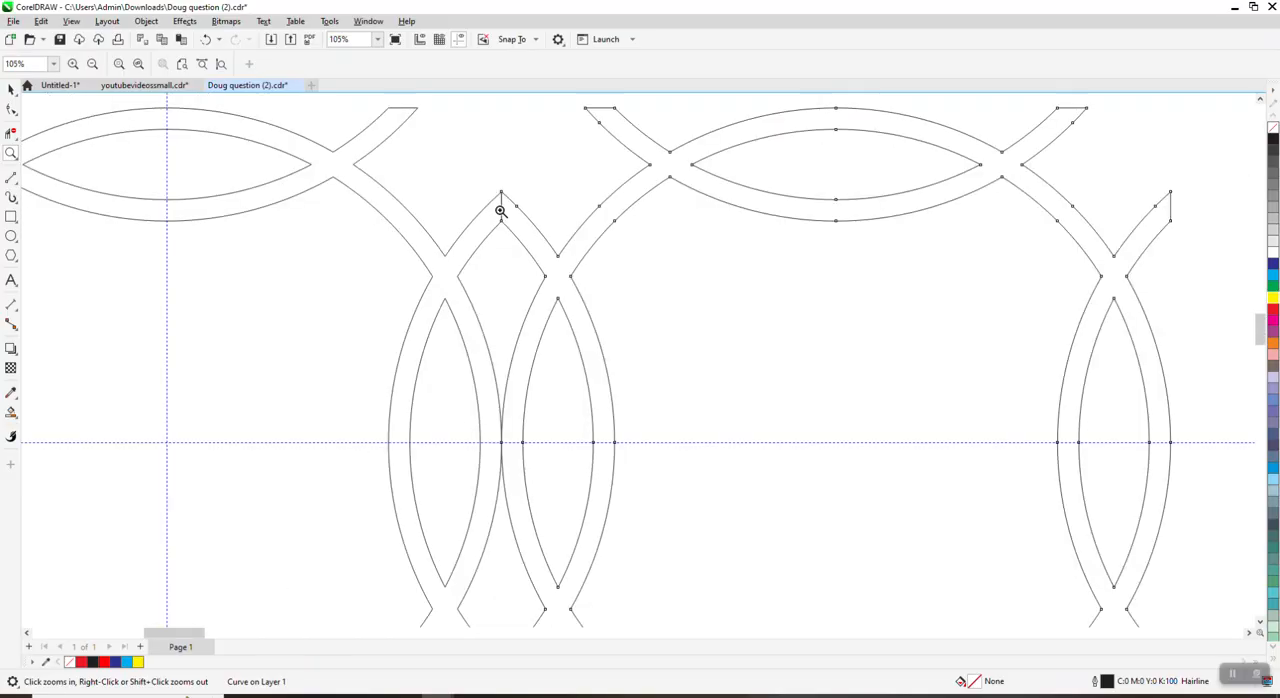
pyautogui.click(11, 90)
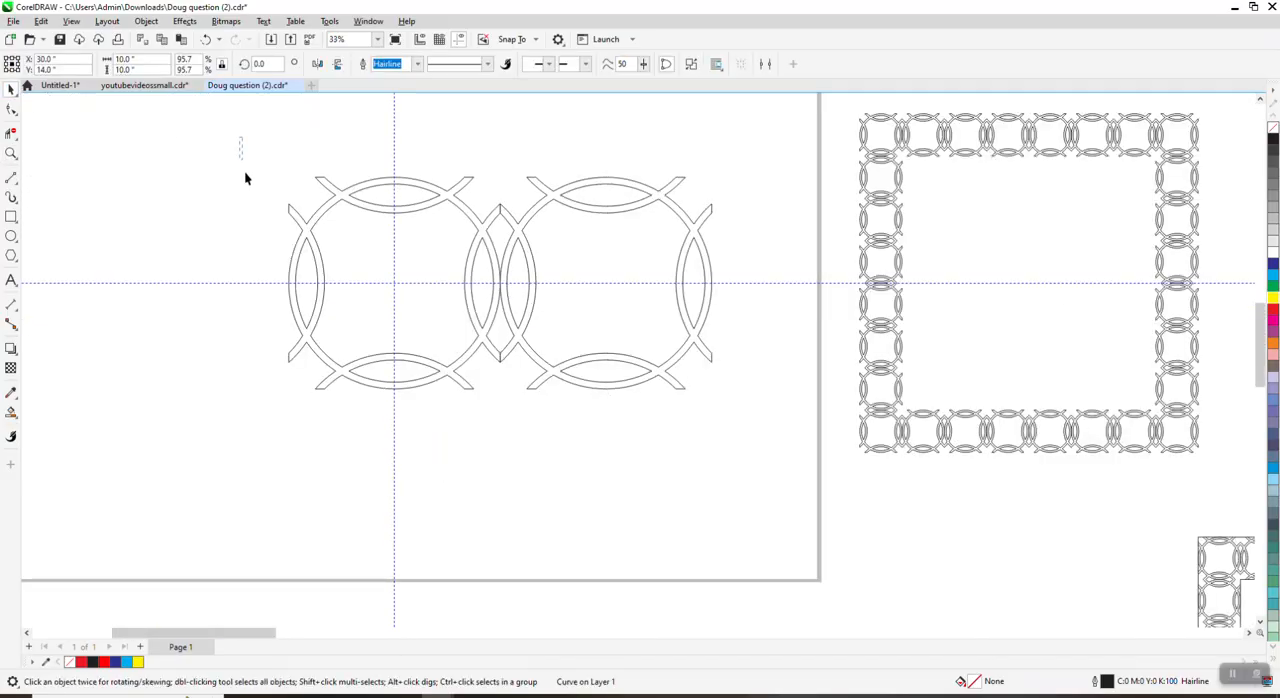
pyautogui.moveTo(244, 170); pyautogui.dragTo(763, 410)
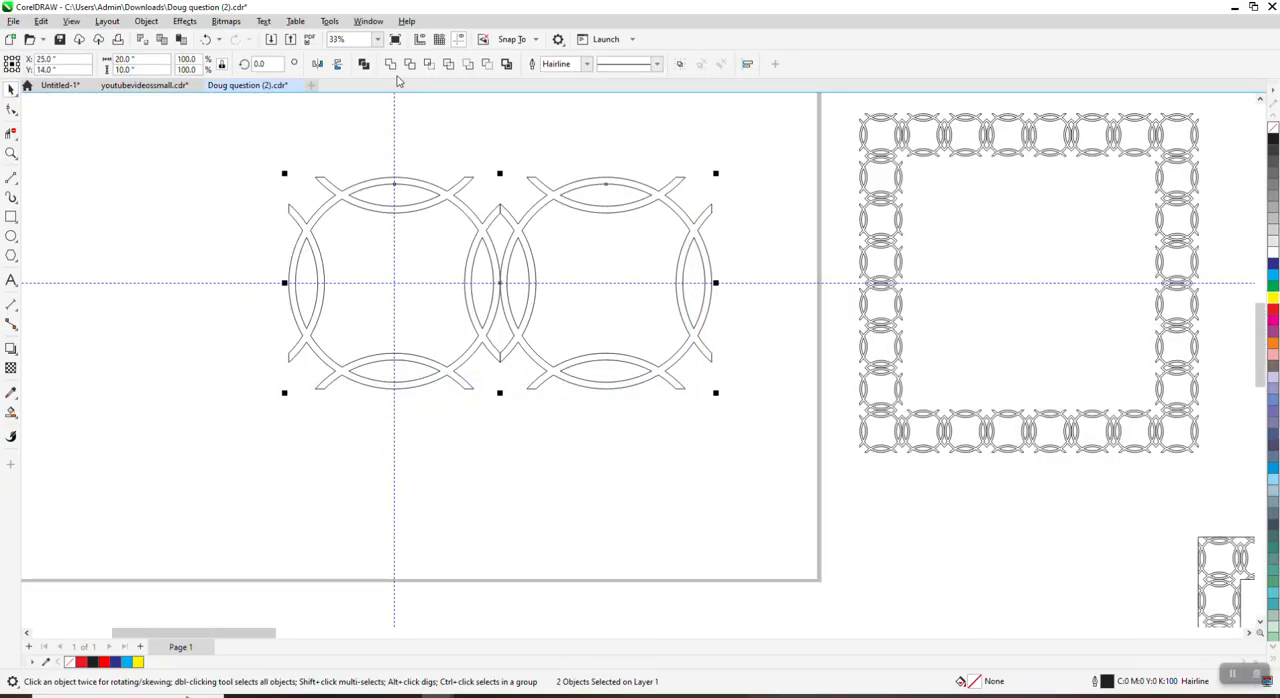
pyautogui.hotkey('ctrl', 'l')
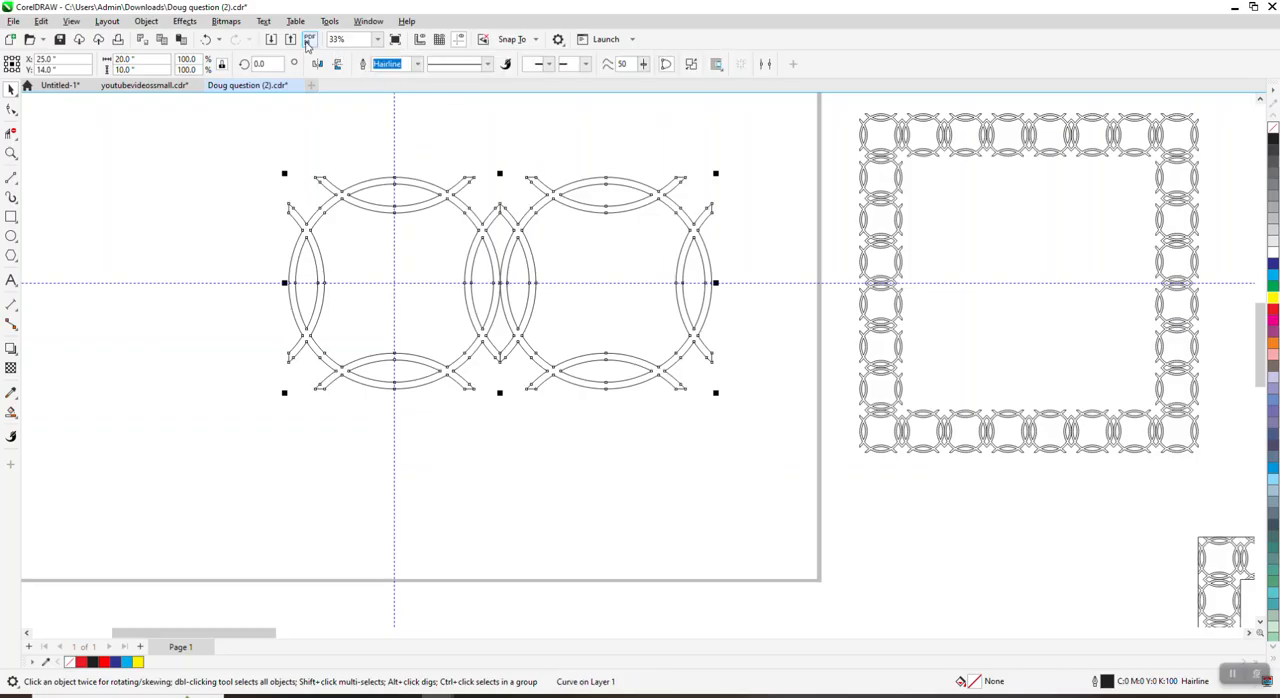
# Step: Undo the weld and the sideways nudge of the duplicate, and select the original ring motif
pyautogui.click(205, 40)
pyautogui.click(205, 40)
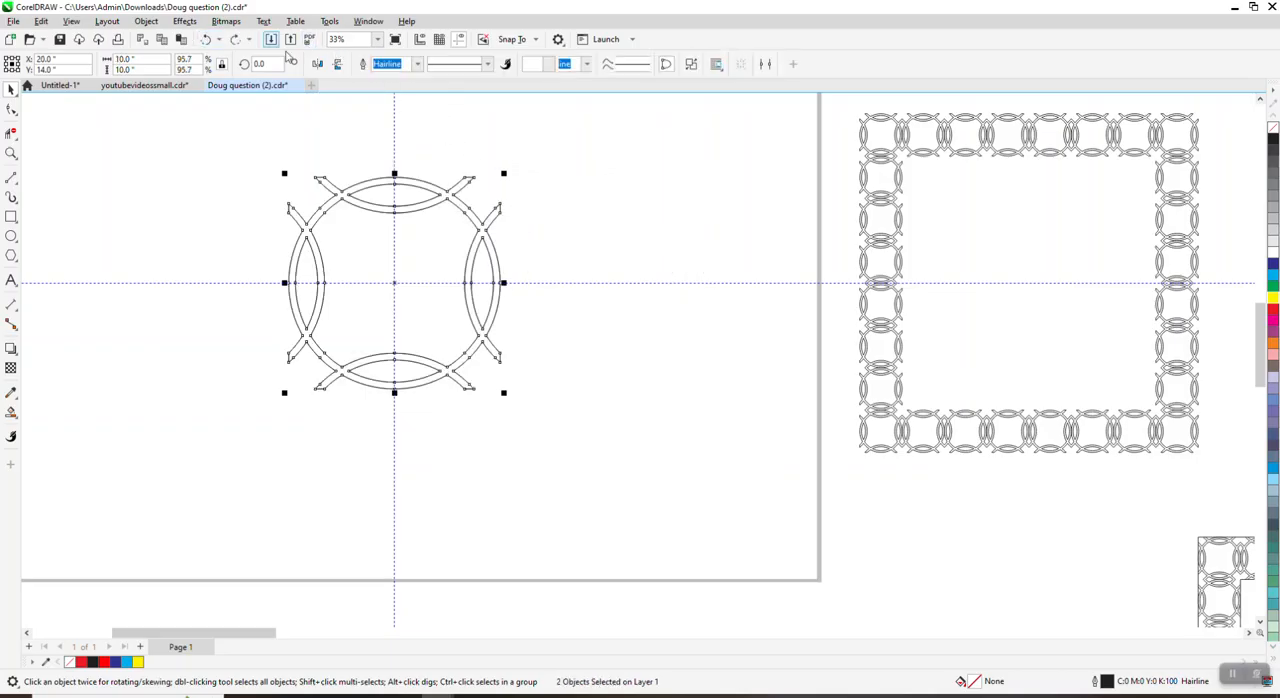
pyautogui.click(459, 215)
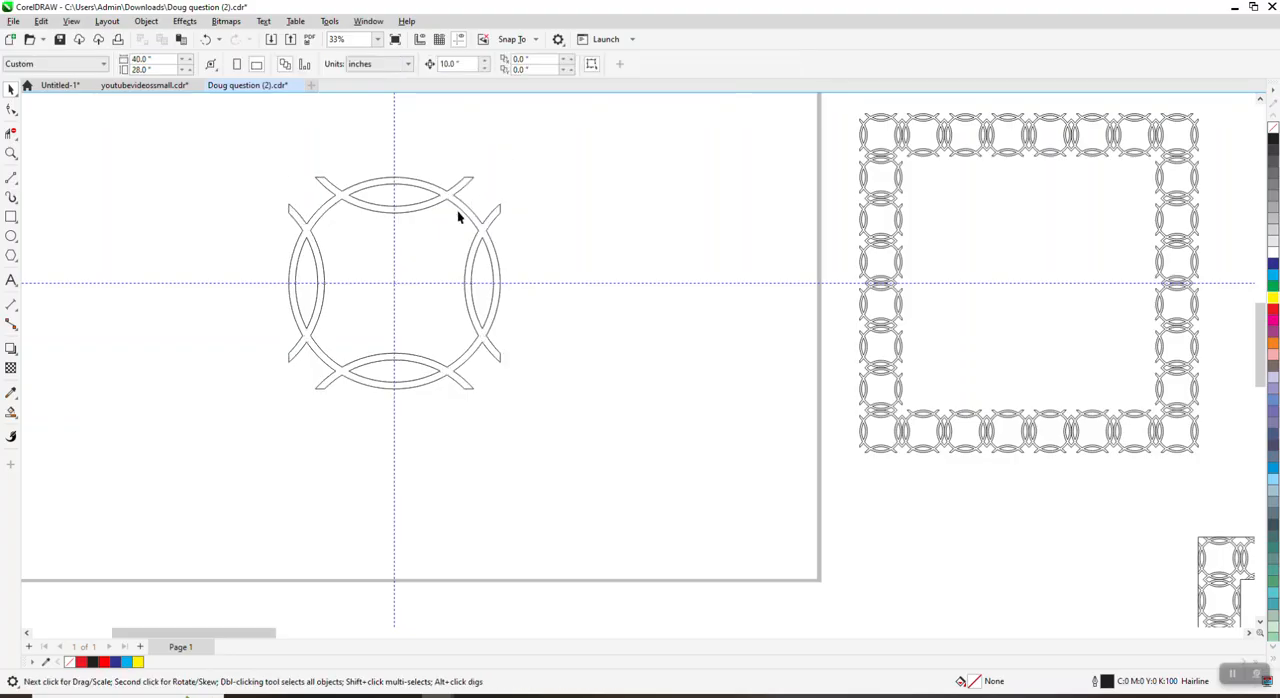
pyautogui.click(467, 214)
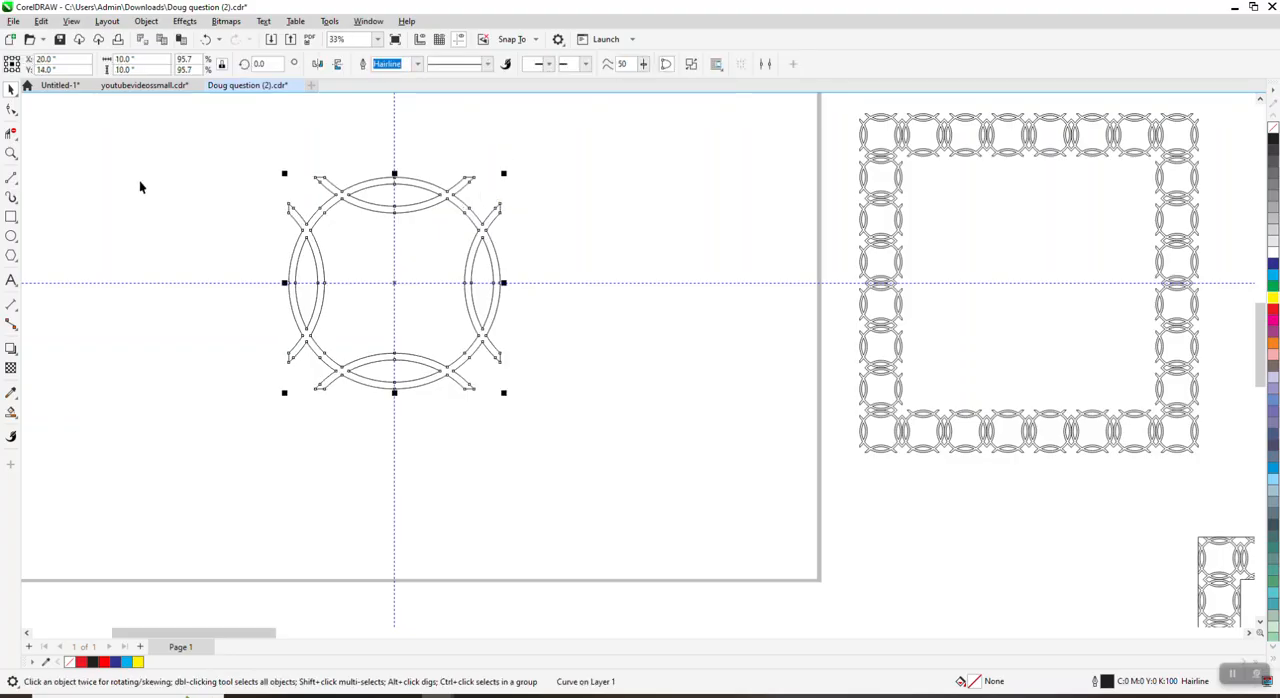
# Step: Break the ring motif's curve apart at all of its nodes
pyautogui.click(9, 153)
pyautogui.moveTo(226, 171); pyautogui.dragTo(692, 426)
pyautogui.click(11, 110)
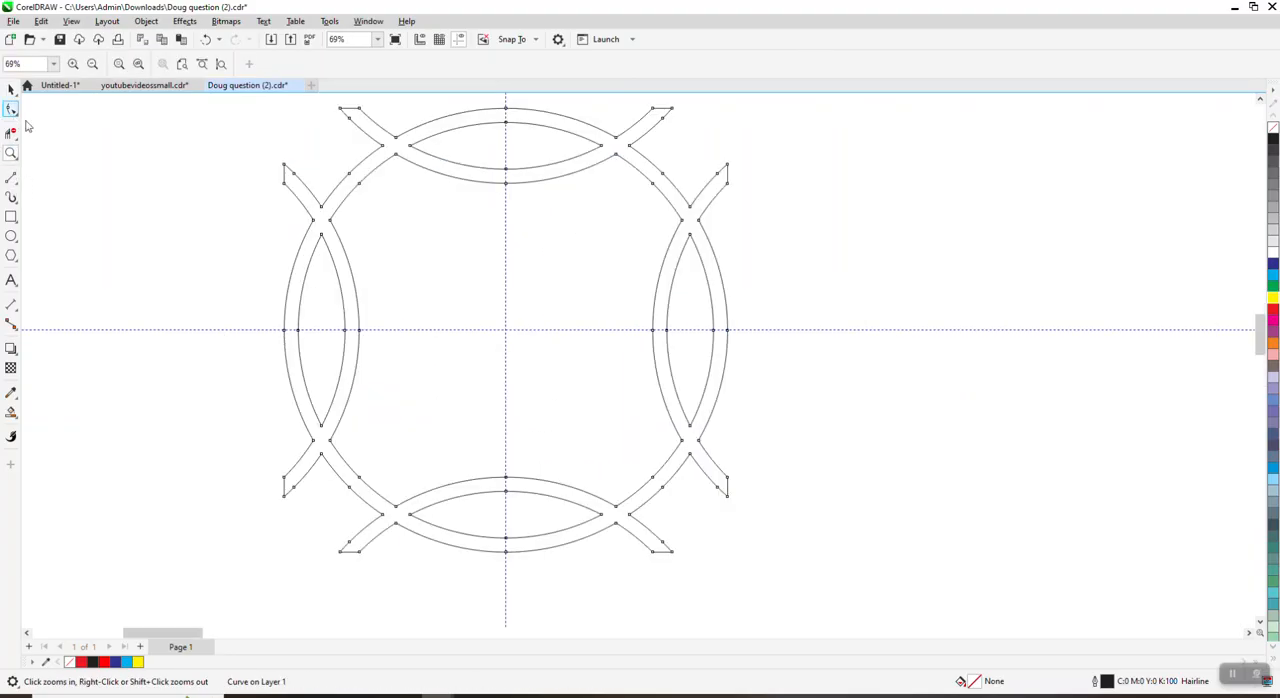
pyautogui.scroll(-3, 340, 177)
pyautogui.moveTo(244, 121); pyautogui.dragTo(654, 430)
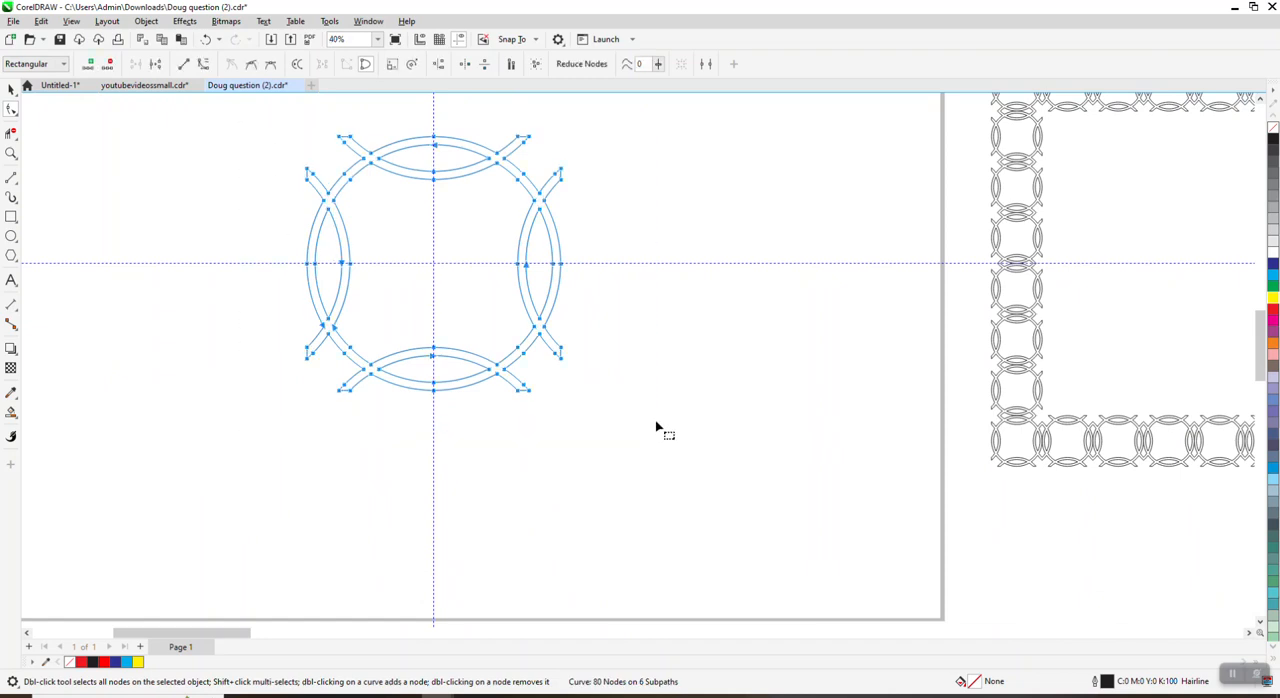
pyautogui.rightClick(566, 273)
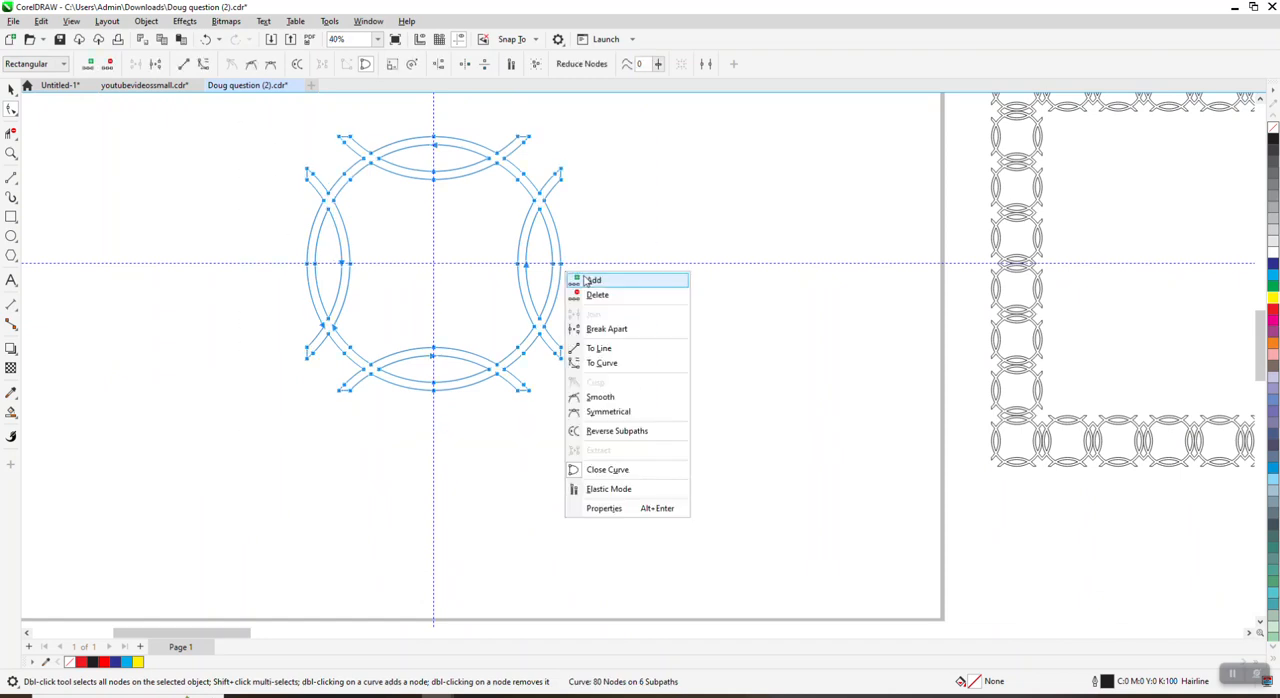
pyautogui.click(607, 330)
# Step: Remove the short straight segments capping the arc tails all around the ring motif with Virtual Segment Delete
pyautogui.click(11, 153)
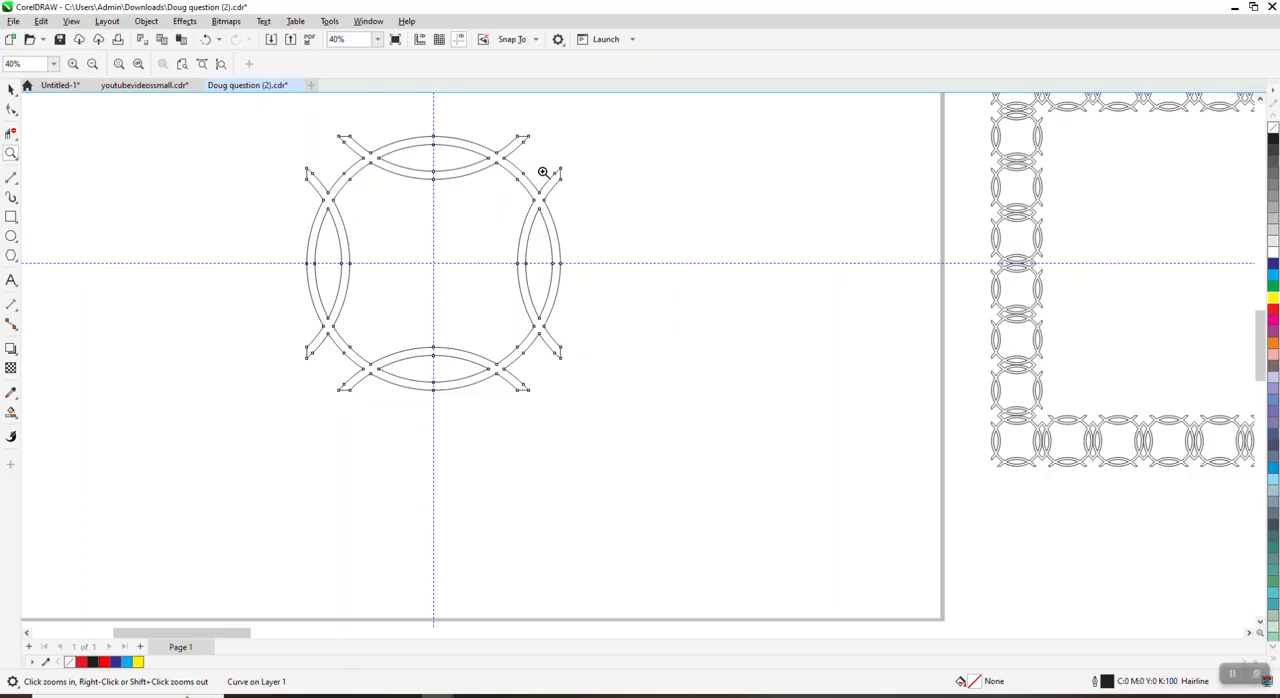
pyautogui.moveTo(543, 171); pyautogui.dragTo(569, 197)
pyautogui.click(13, 134)
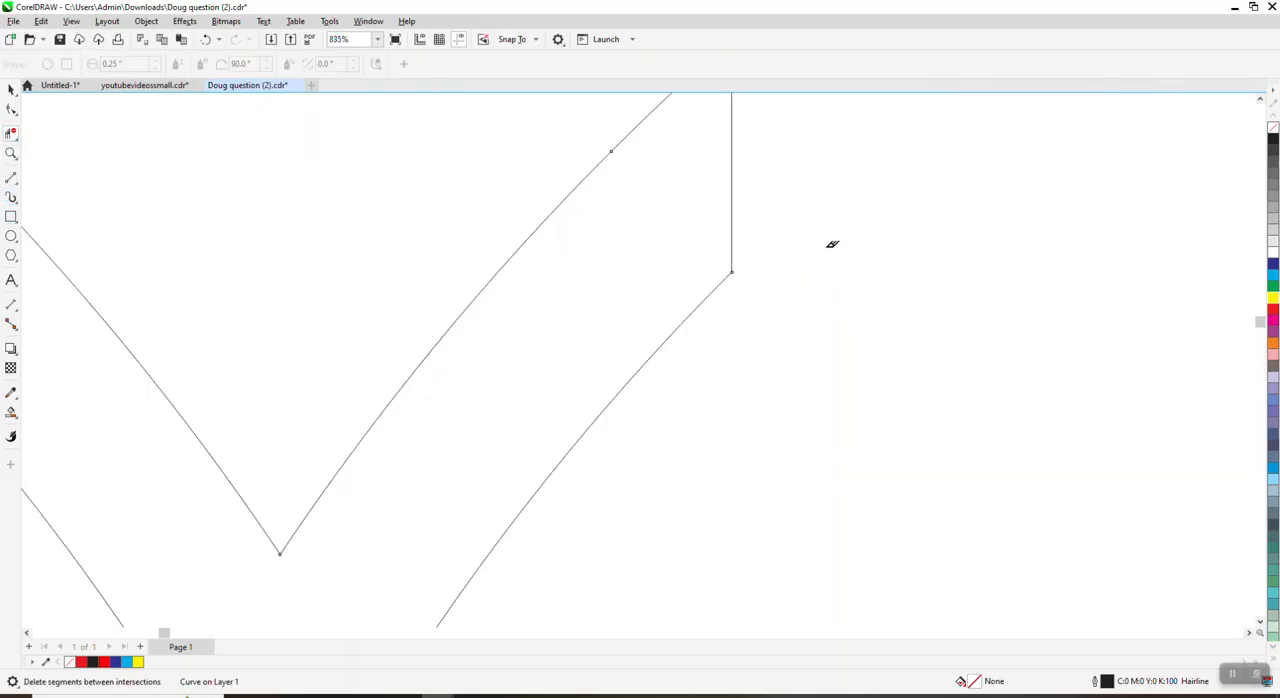
pyautogui.click(729, 181)
pyautogui.scroll(-5, 760, 170)
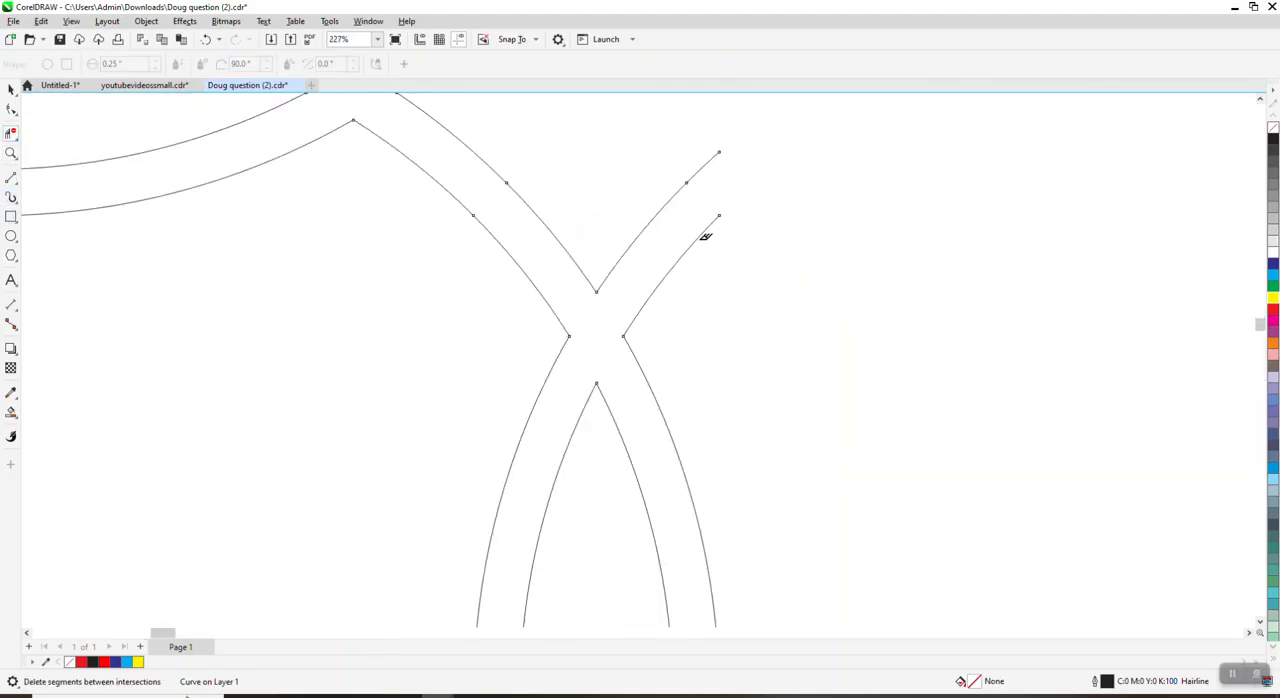
pyautogui.scroll(-1, 733, 285)
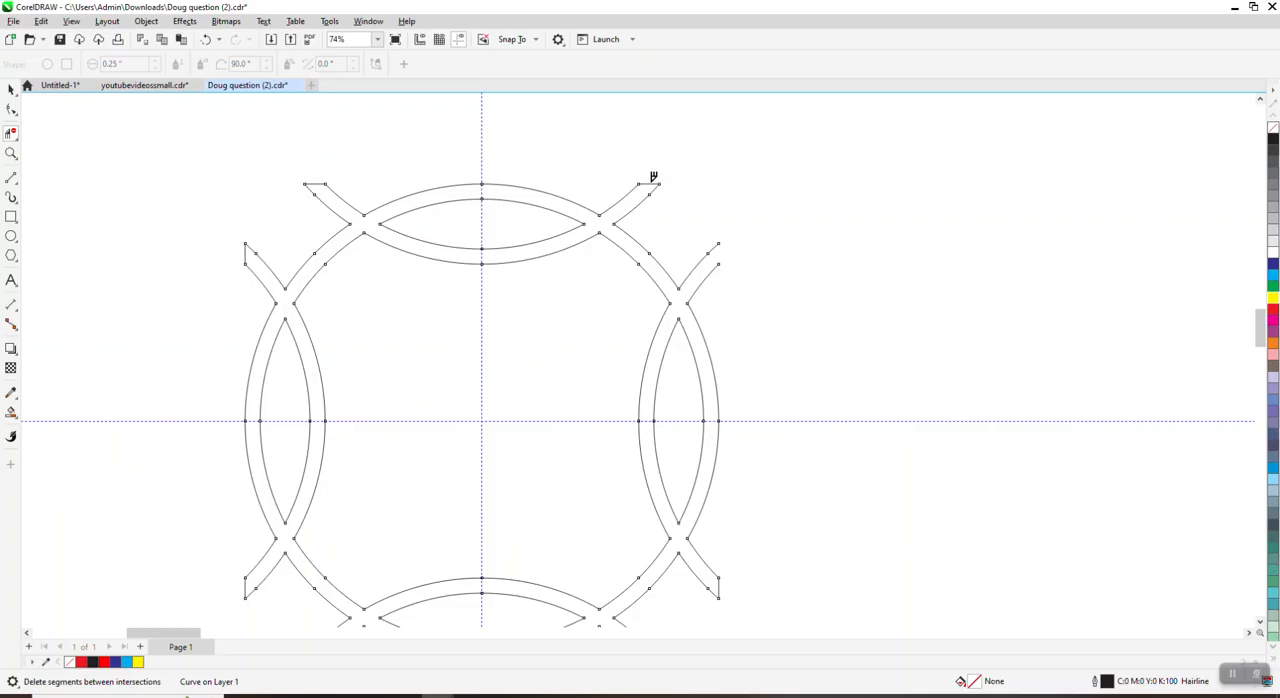
pyautogui.click(655, 181)
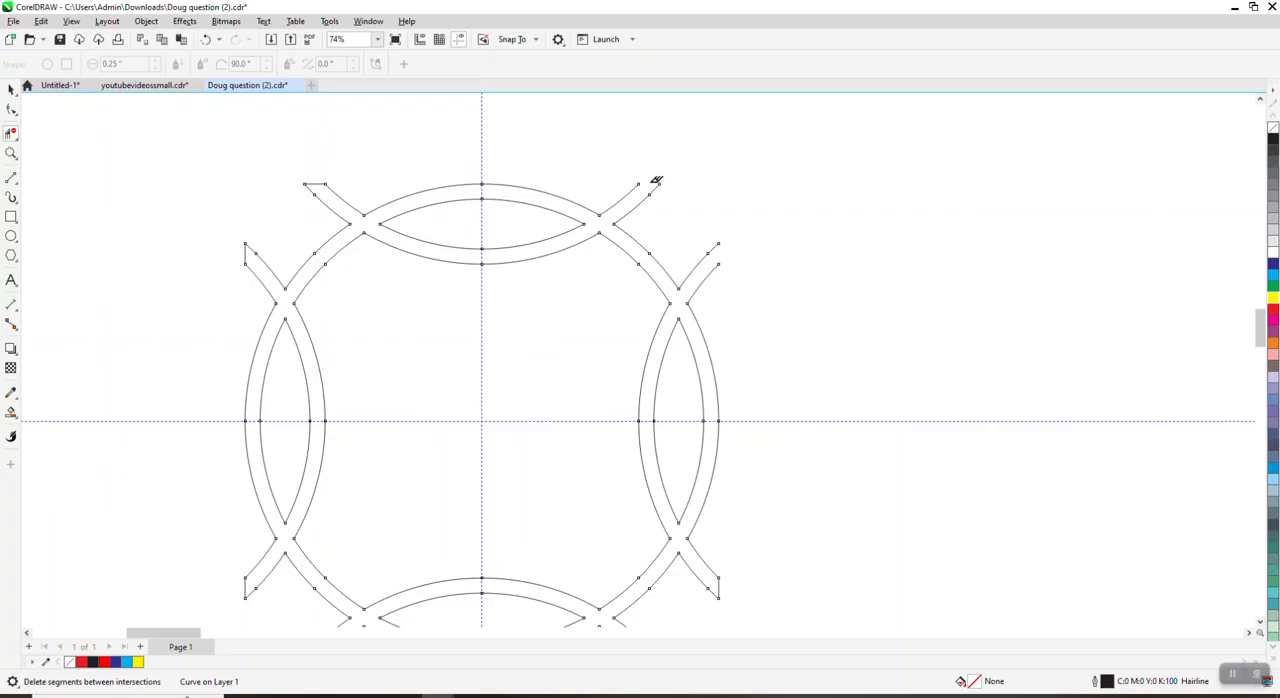
pyautogui.click(317, 181)
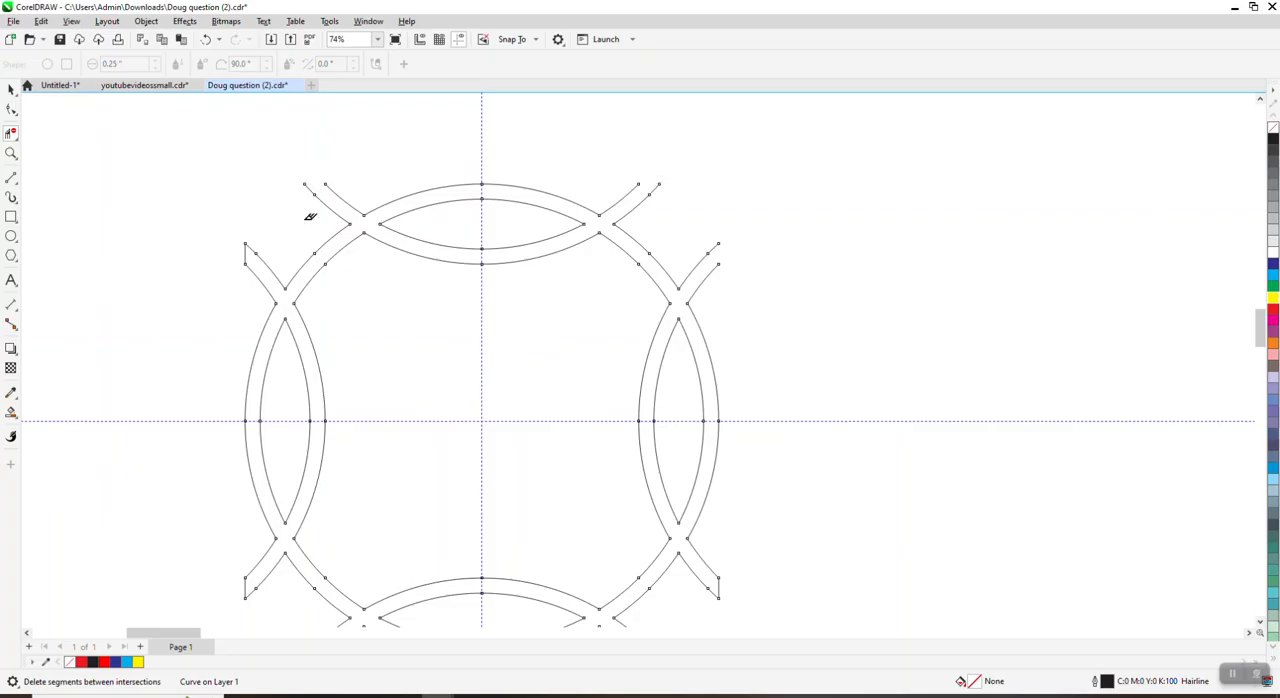
pyautogui.click(247, 250)
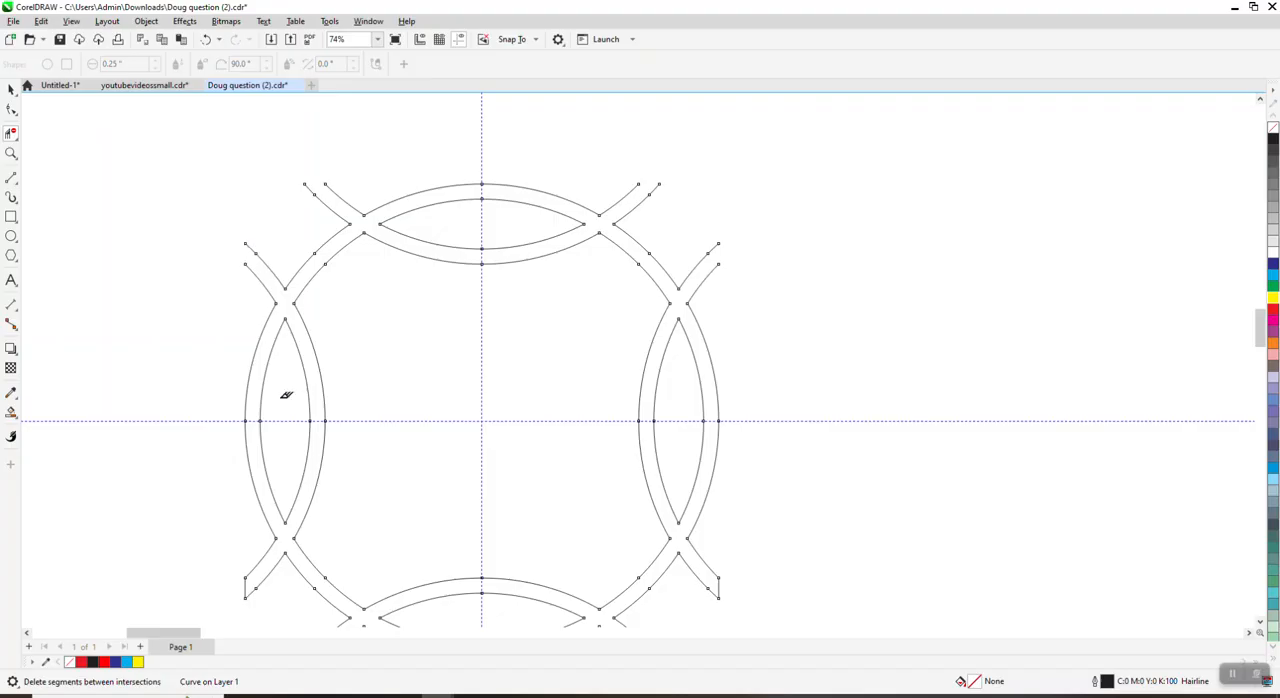
pyautogui.click(247, 586)
pyautogui.scroll(-3, 290, 368)
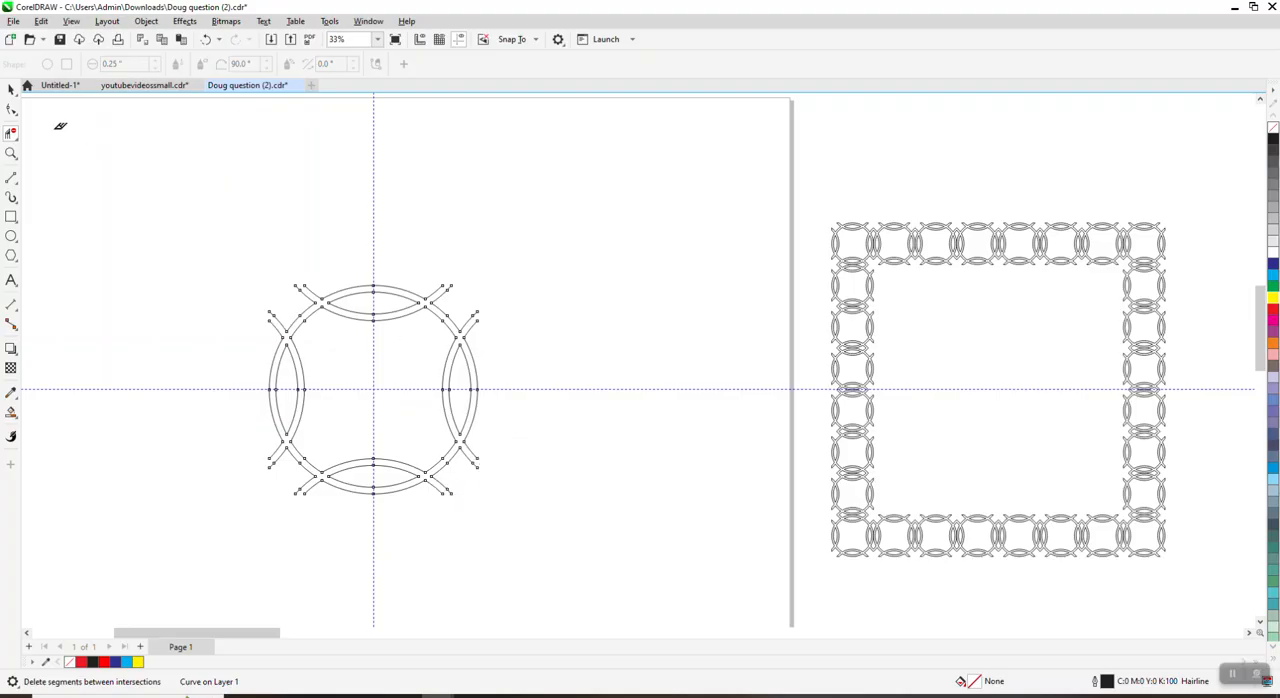
# Step: Resize the open-ended ring motif to 2 by 2 inches
pyautogui.click(11, 88)
pyautogui.moveTo(200, 251); pyautogui.dragTo(500, 512)
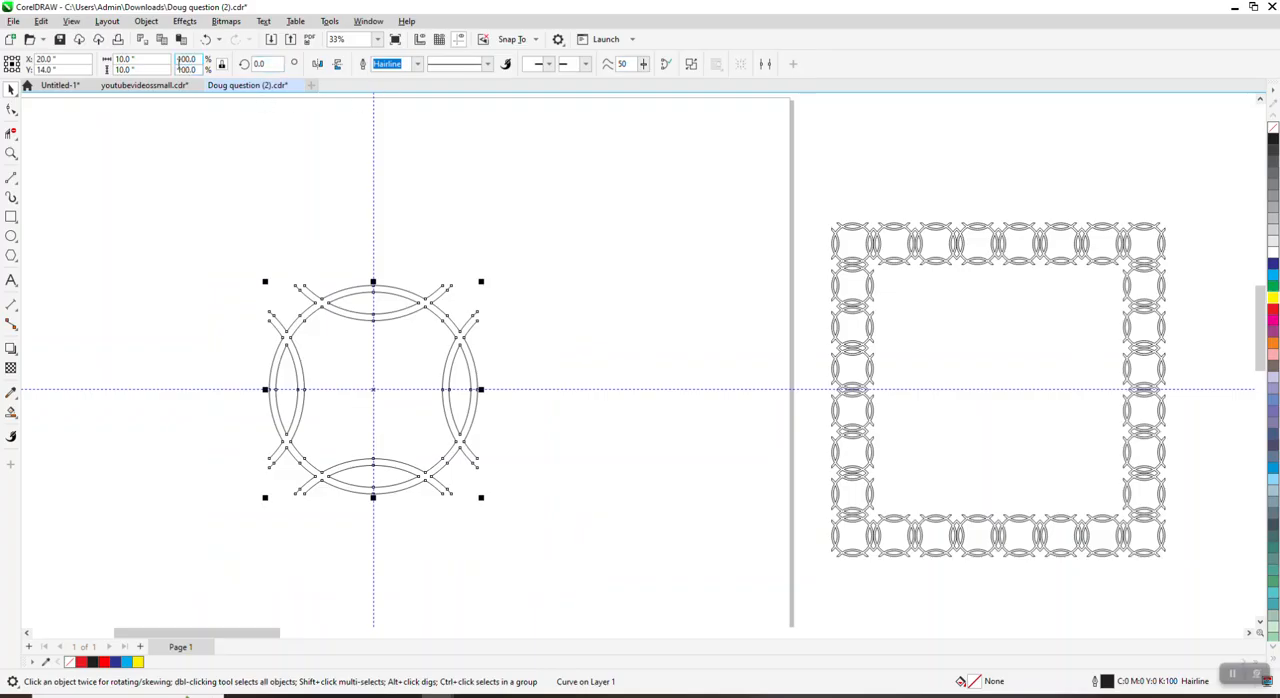
pyautogui.click(125, 60)
pyautogui.write('2')
pyautogui.press('Return')
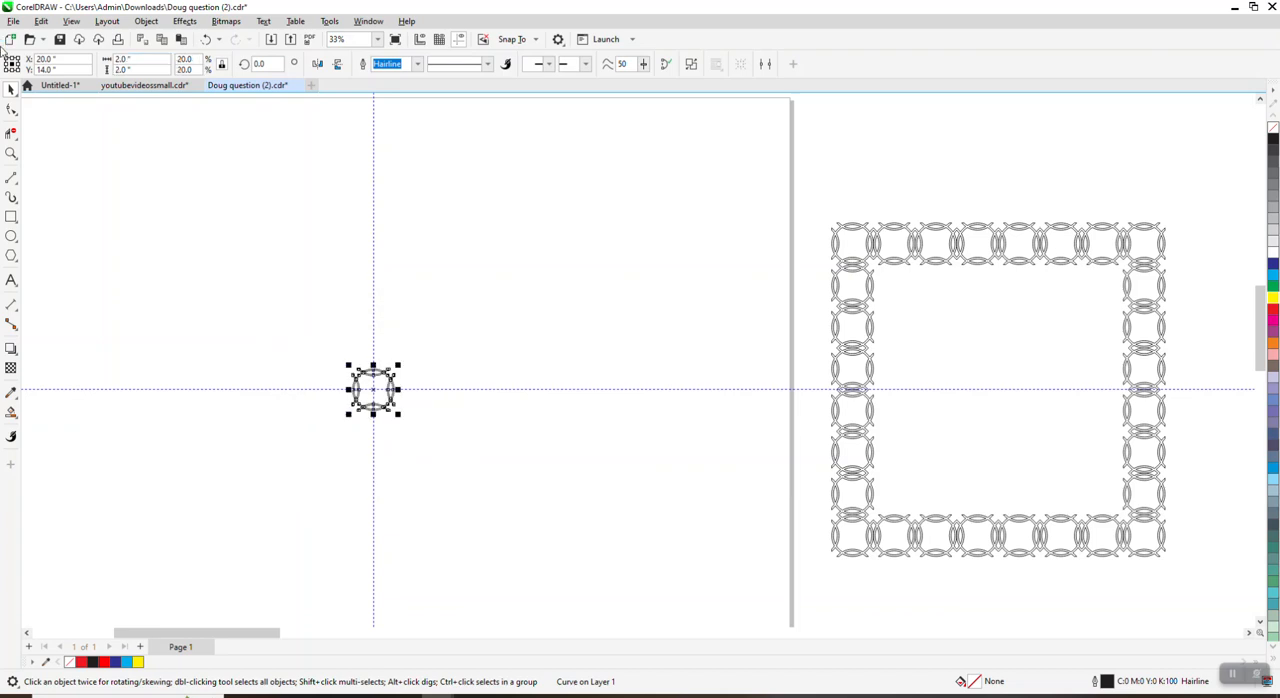
# Step: Set the nudge distance to 2 inches and move the ring motif to the upper left area of the page
pyautogui.click(504, 170)
pyautogui.click(450, 64)
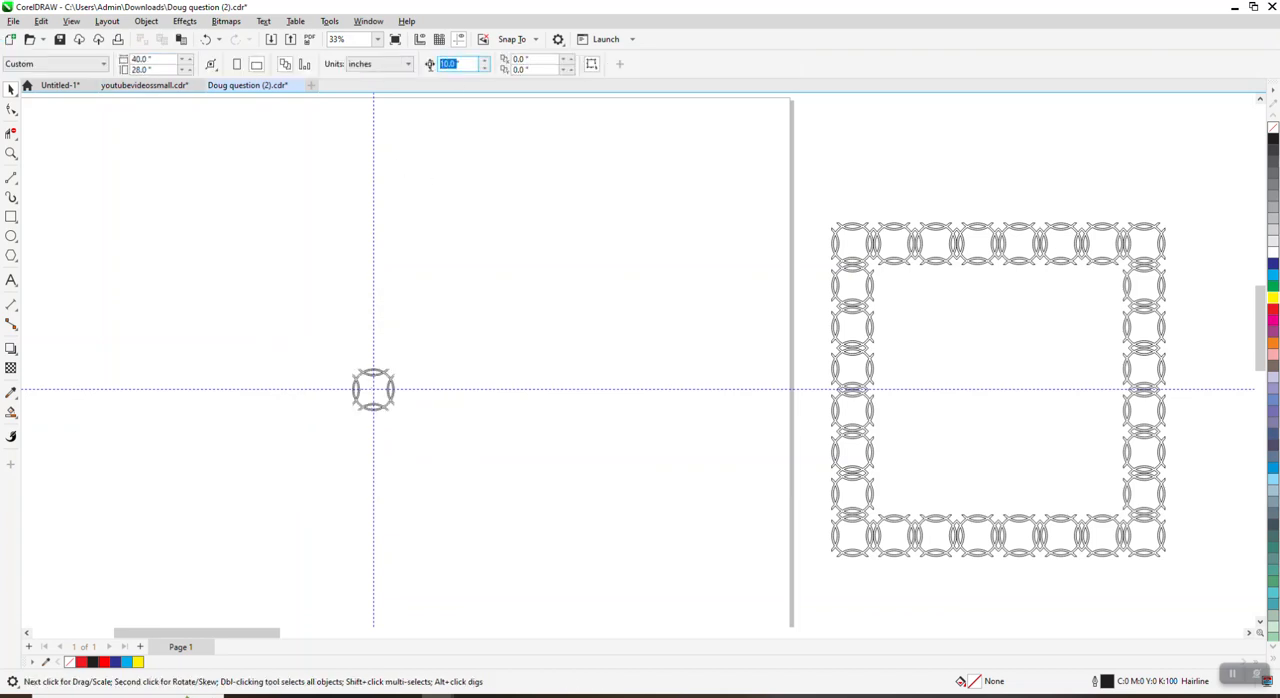
pyautogui.write('2')
pyautogui.click(373, 378)
pyautogui.moveTo(373, 378); pyautogui.dragTo(199, 178)
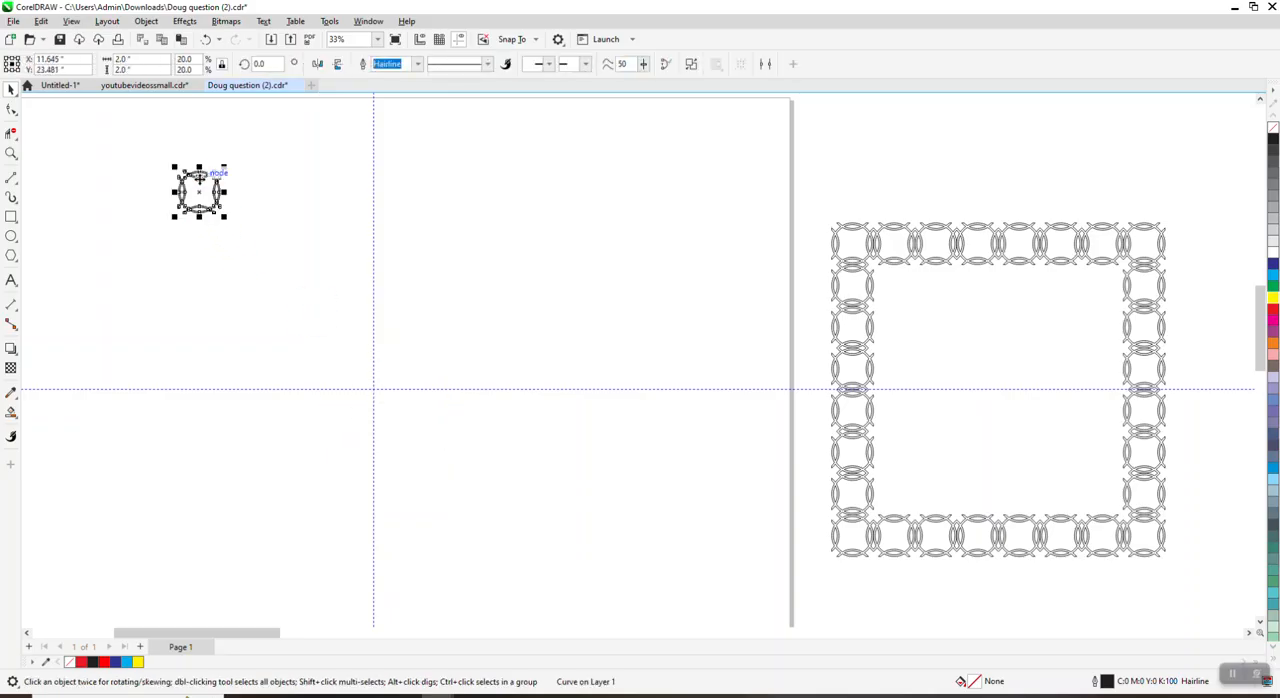
# Step: Duplicate the ring motif to the right in 2-inch nudges to form a horizontal row of six rings
pyautogui.press('KP_Add')
pyautogui.press('Right')
pyautogui.press('KP_Add')
pyautogui.press('Right')
pyautogui.press('KP_Add')
pyautogui.press('Right')
pyautogui.press('KP_Add')
pyautogui.press('Right')
pyautogui.press('KP_Add')
pyautogui.press('Right')
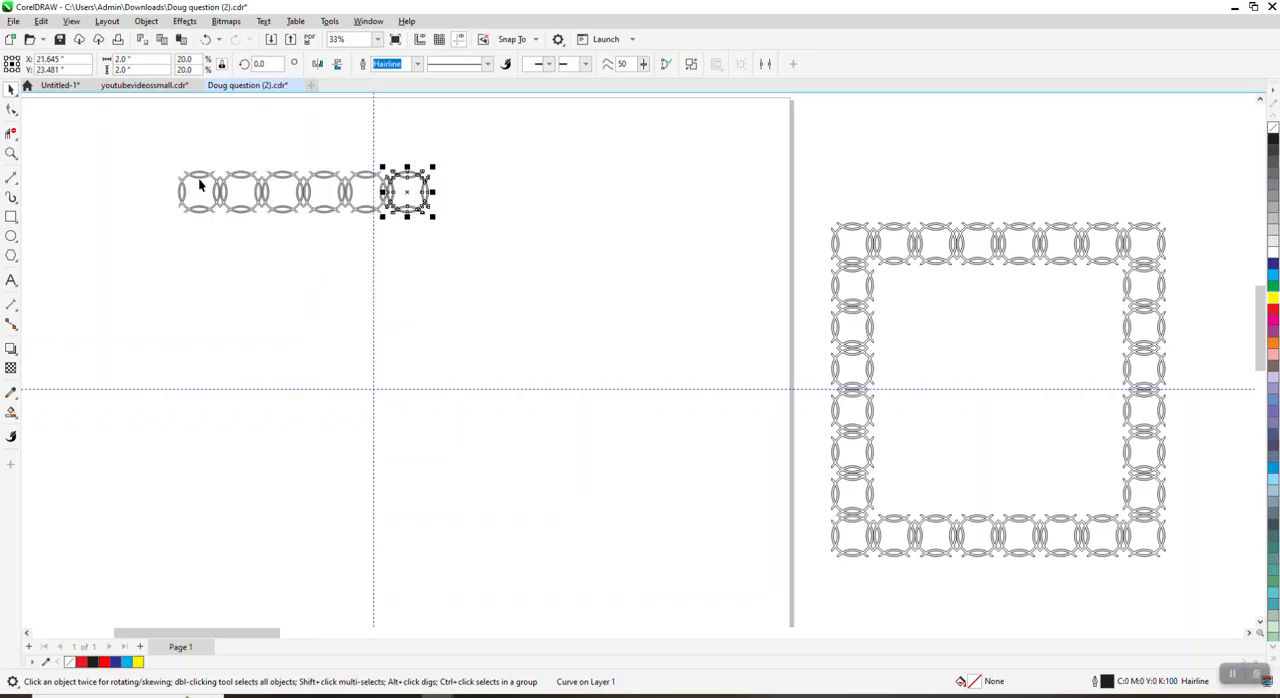
# Step: Delete the leftmost ring of the row and add another copy 2 inches beyond the rightmost ring
pyautogui.click(199, 183)
pyautogui.press('Delete')
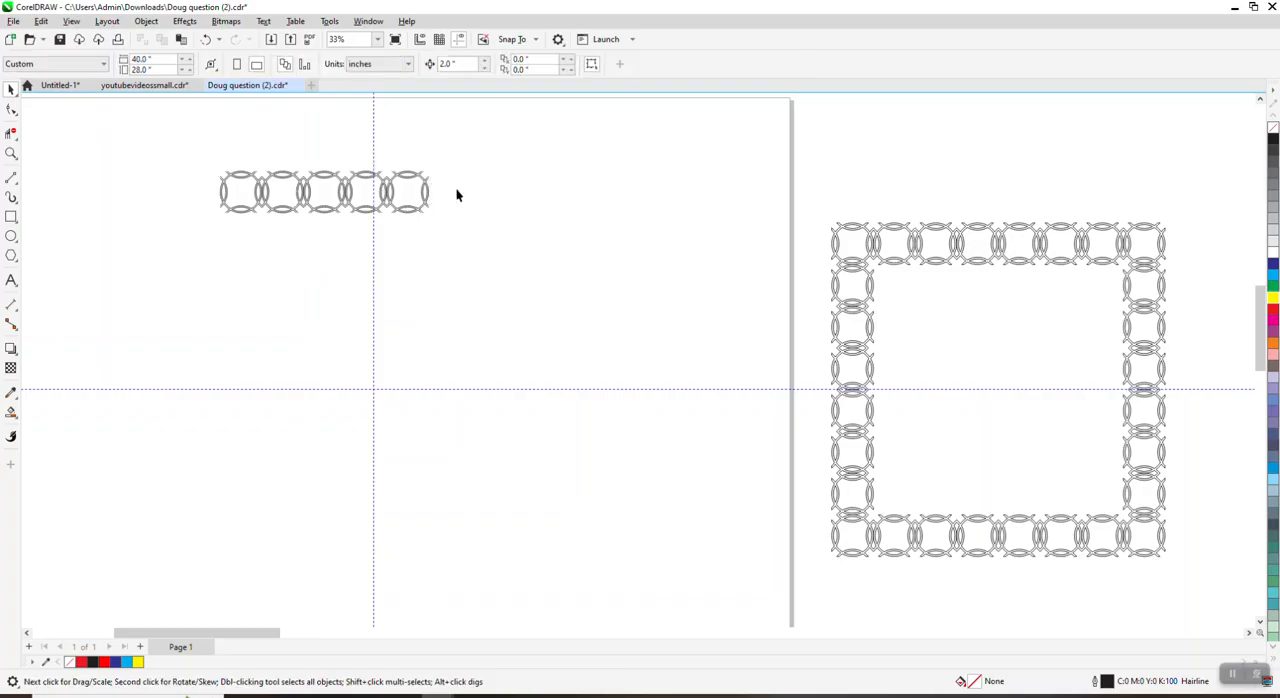
pyautogui.click(424, 196)
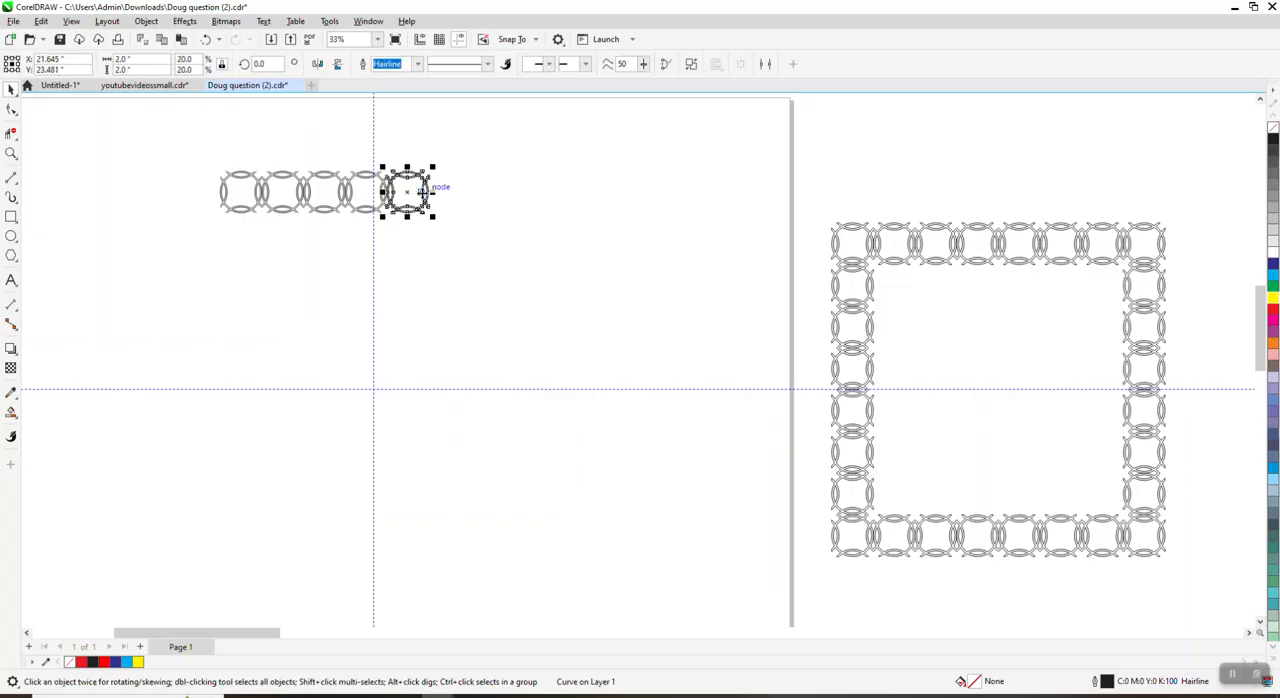
pyautogui.press('KP_Add')
pyautogui.press('Right')
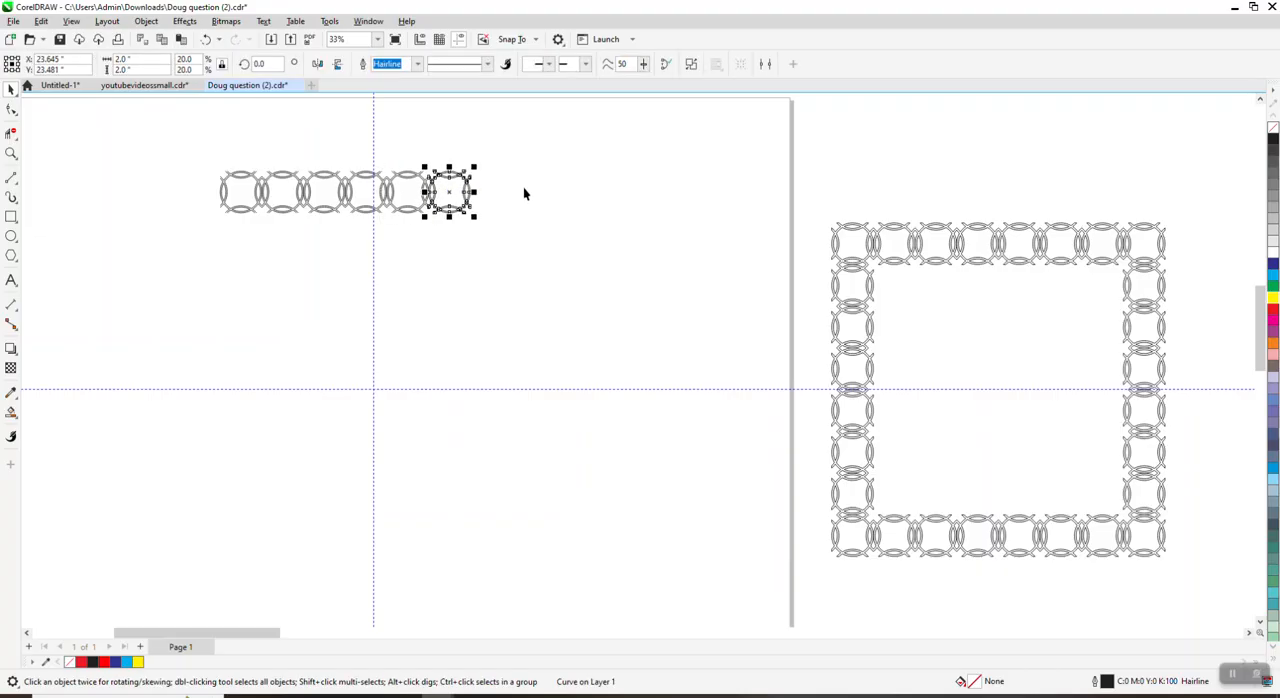
# Step: Duplicate the row's rightmost ring downward in 2-inch nudges to build a right-hand column of eight more rings
pyautogui.press('Down')
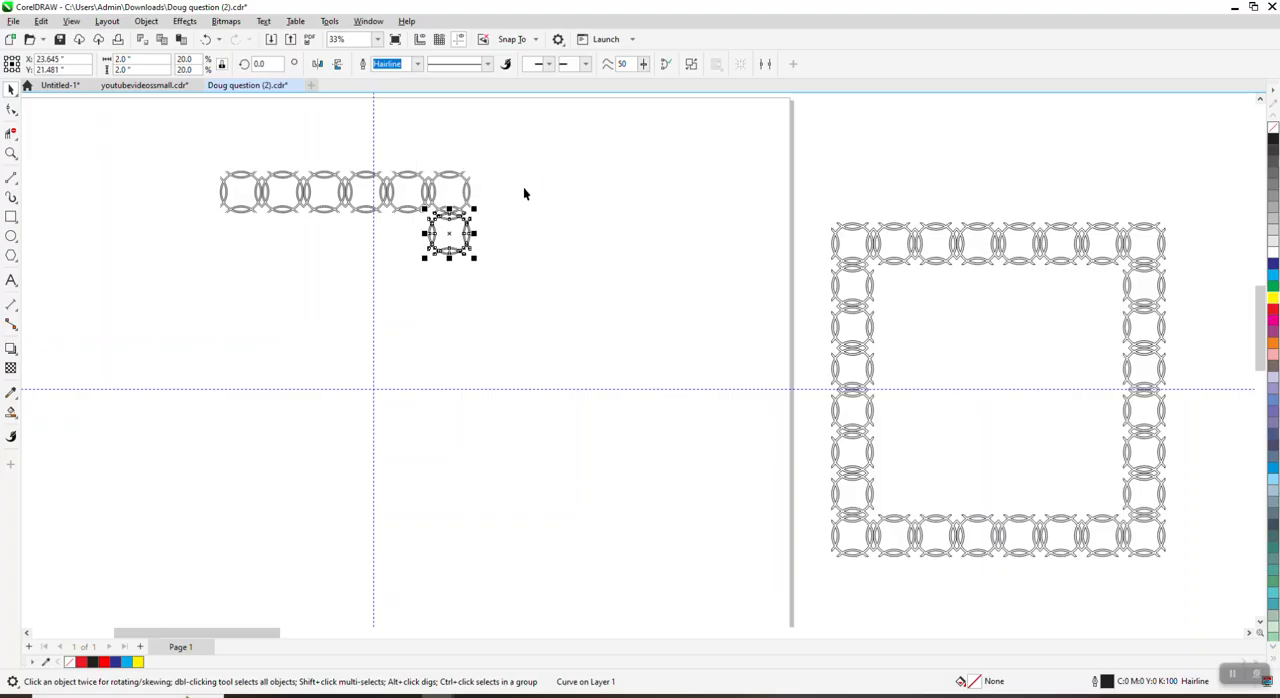
pyautogui.press('KP_Add')
pyautogui.press('Down')
pyautogui.press('KP_Add')
pyautogui.press('Down')
pyautogui.press('KP_Add')
pyautogui.press('Down')
pyautogui.press('KP_Add')
pyautogui.press('Down')
pyautogui.press('KP_Add')
pyautogui.press('Down')
pyautogui.press('KP_Add')
pyautogui.press('Down')
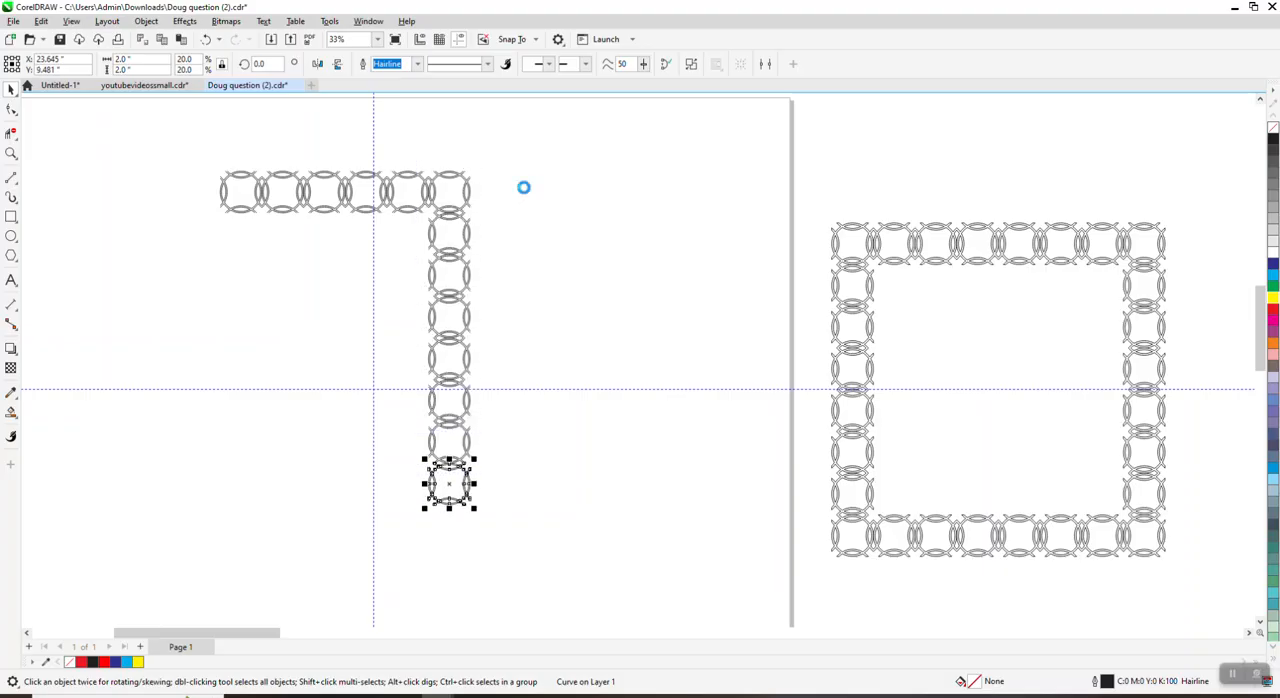
pyautogui.press('KP_Add')
pyautogui.press('Down')
# Step: Duplicate the lower right corner ring leftward in 2-inch nudges as the bottom row, deleting the extra ring that overshoots the top row
pyautogui.press('KP_Add')
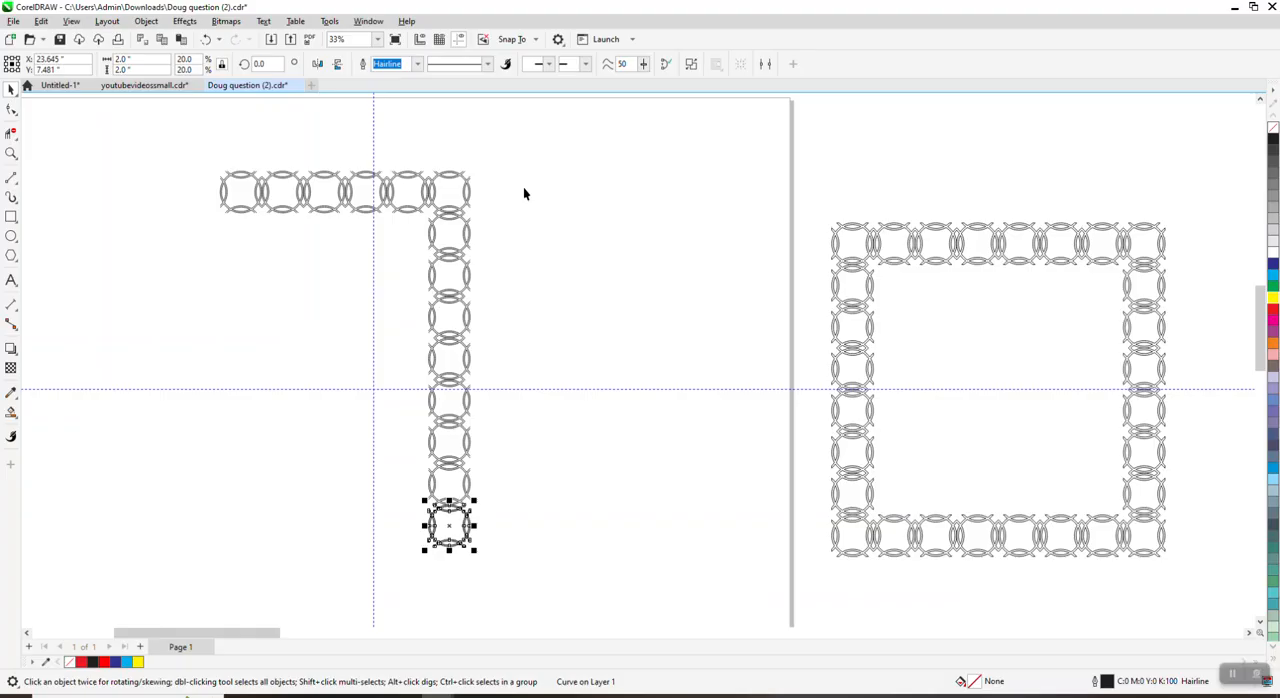
pyautogui.press('Left')
pyautogui.press('KP_Add')
pyautogui.press('Left')
pyautogui.press('KP_Add')
pyautogui.press('Left')
pyautogui.press('KP_Add')
pyautogui.press('Left')
pyautogui.press('KP_Add')
pyautogui.press('Left')
pyautogui.press('KP_Add')
pyautogui.press('Left')
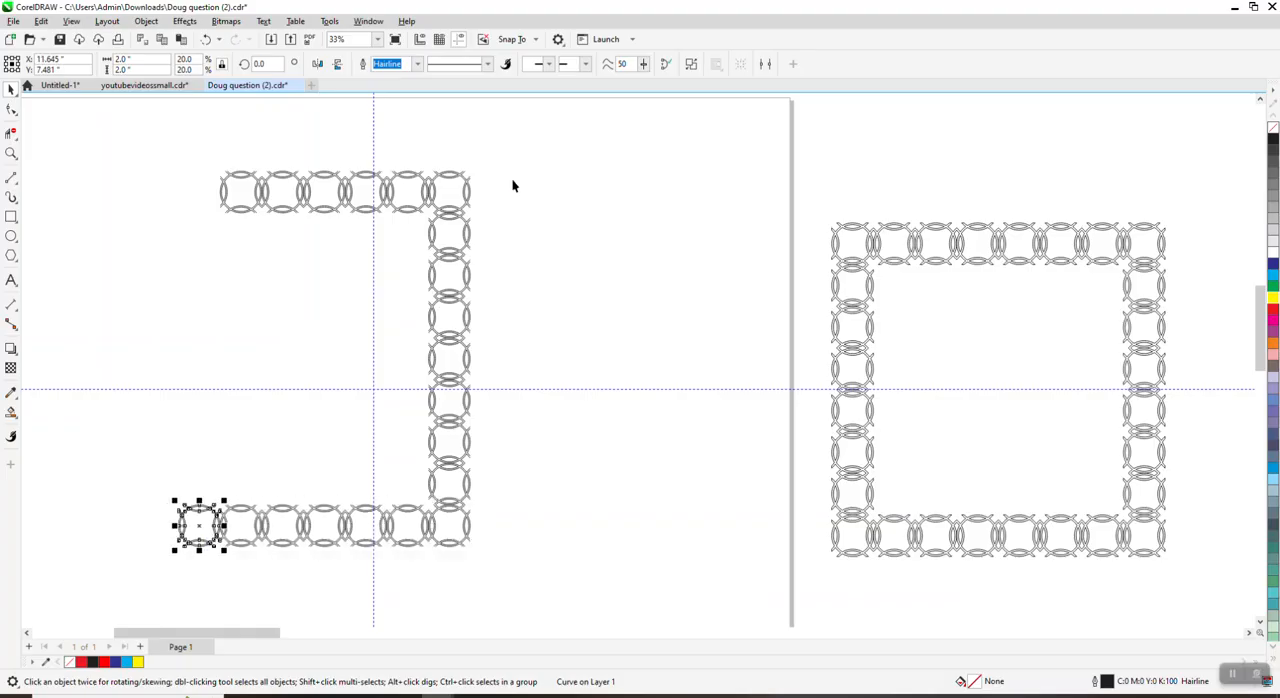
pyautogui.press('Delete')
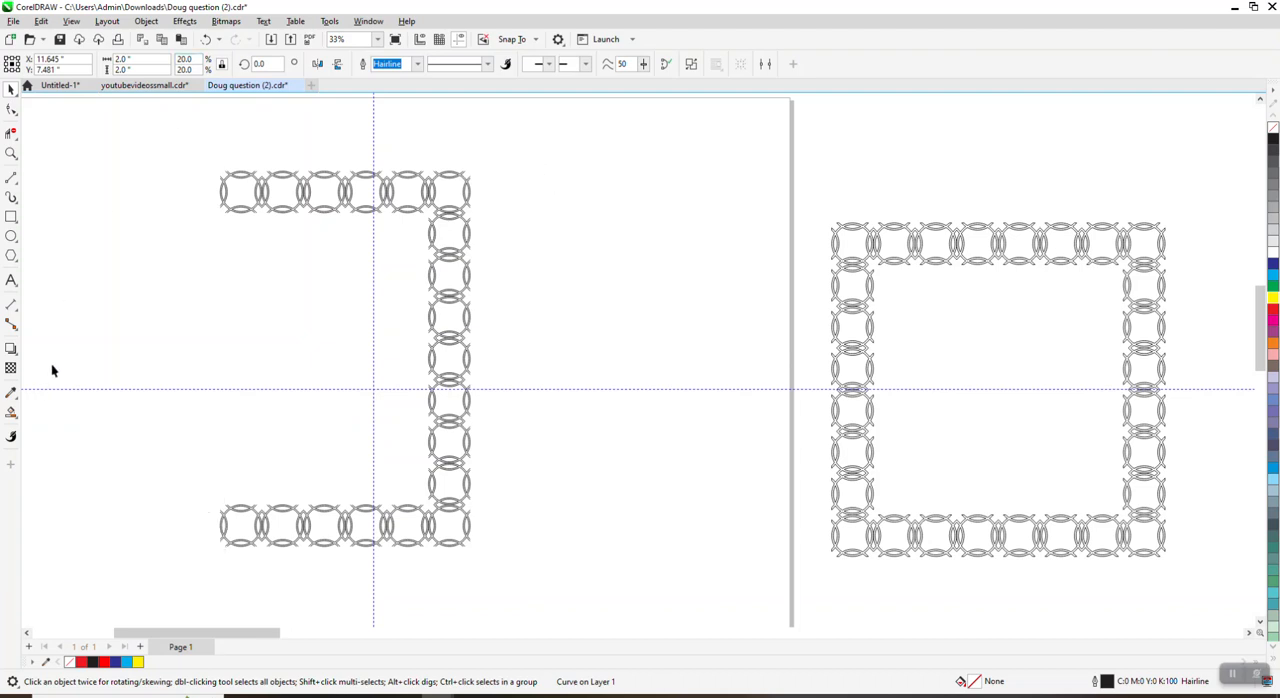
# Step: Duplicate the upper left corner ring downward seven times in 2-inch nudges to close the left side of the border
pyautogui.click(225, 198)
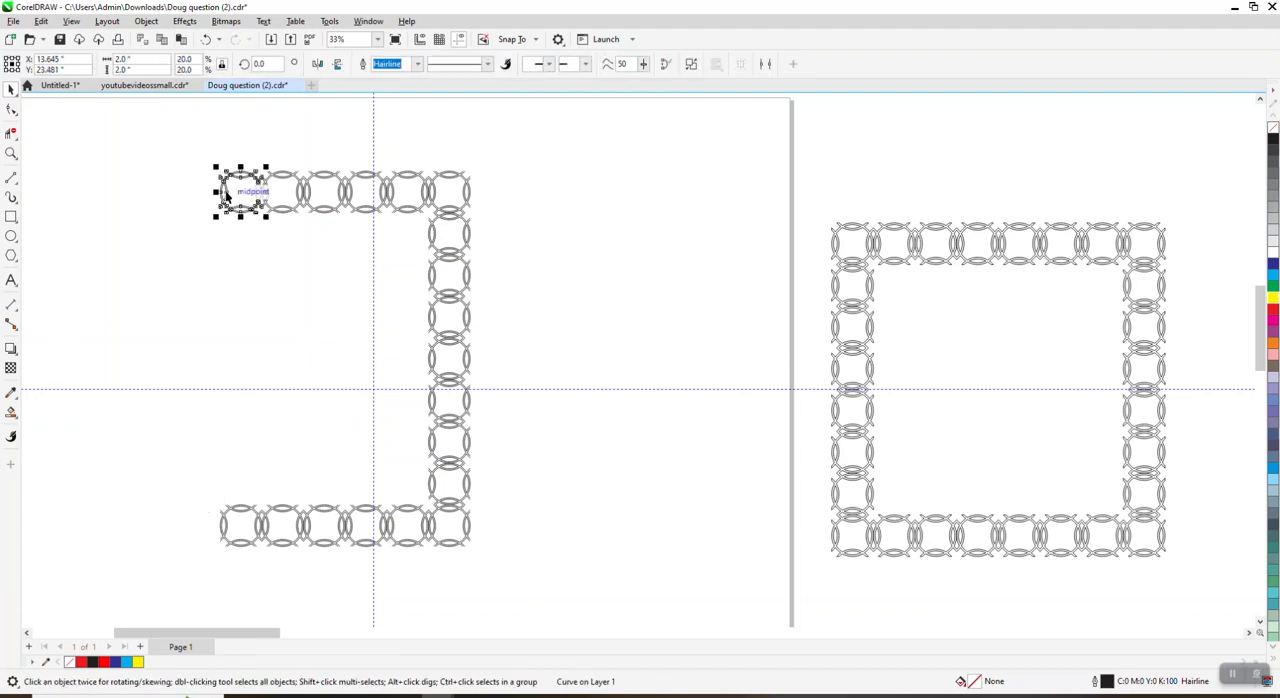
pyautogui.press('KP_Add')
pyautogui.press('Down')
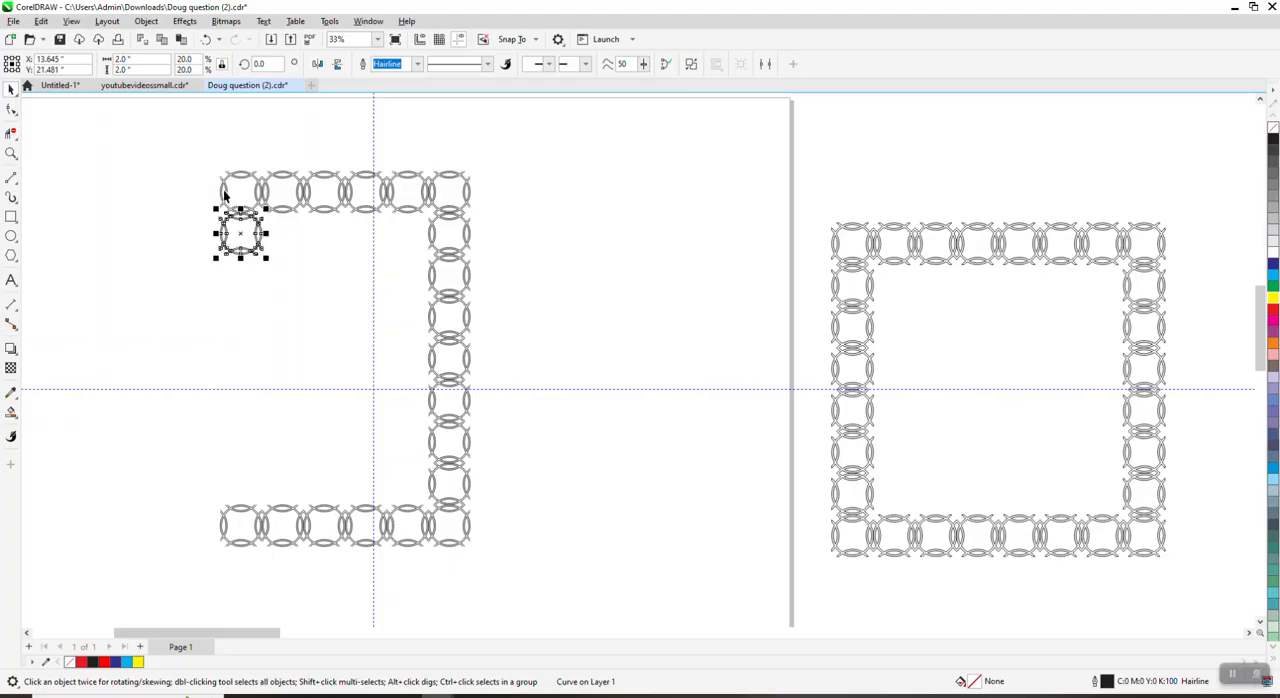
pyautogui.press('KP_Add')
pyautogui.press('Down')
pyautogui.press('KP_Add')
pyautogui.press('Down')
pyautogui.press('KP_Add')
pyautogui.press('Down')
pyautogui.press('KP_Add')
pyautogui.press('Down')
pyautogui.press('KP_Add')
pyautogui.press('Down')
pyautogui.press('KP_Add')
pyautogui.press('Down')
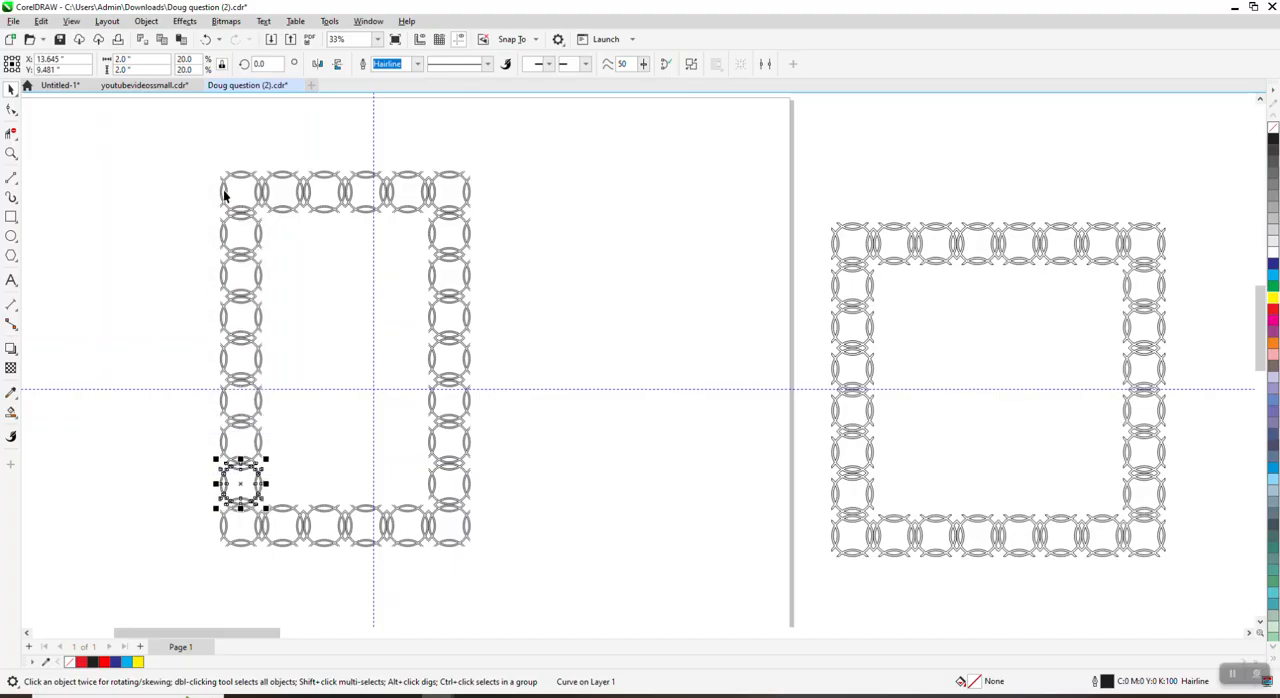
# Step: Select all rings of the new border and add a 12 by 18 inch rectangle enclosing them along the outer edge
pyautogui.click(512, 228)
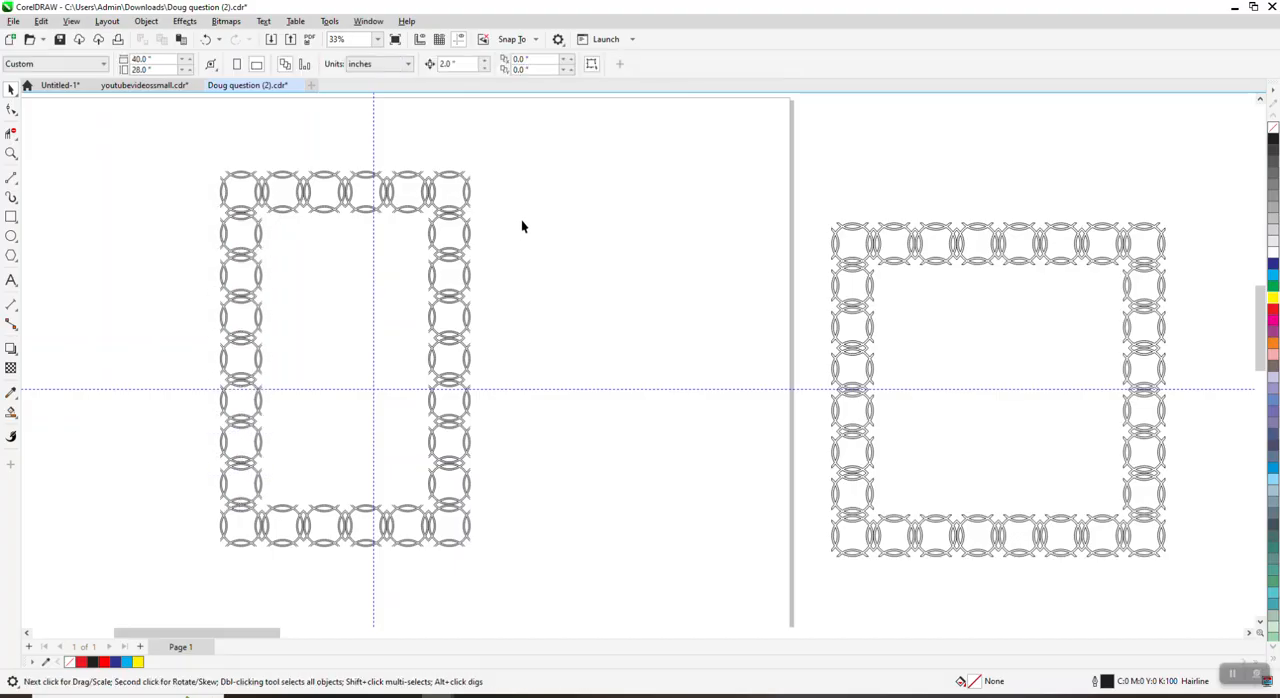
pyautogui.click(11, 153)
pyautogui.moveTo(226, 172); pyautogui.dragTo(485, 254)
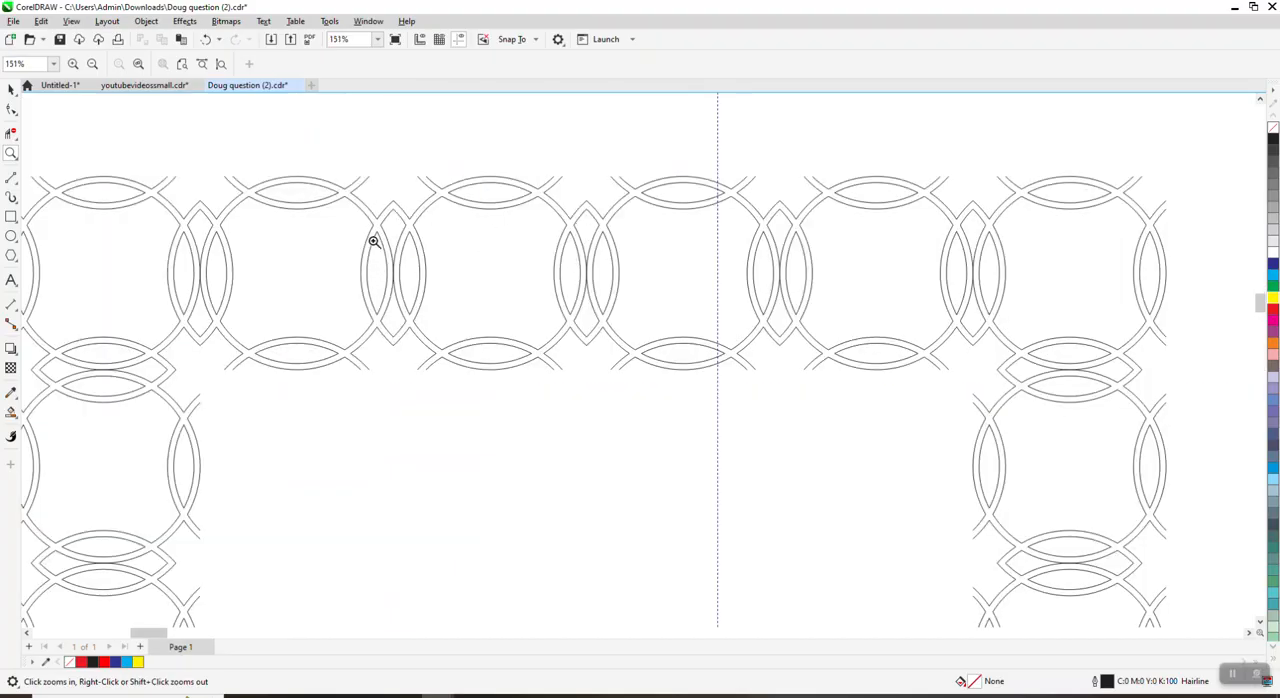
pyautogui.scroll(-3, 505, 225)
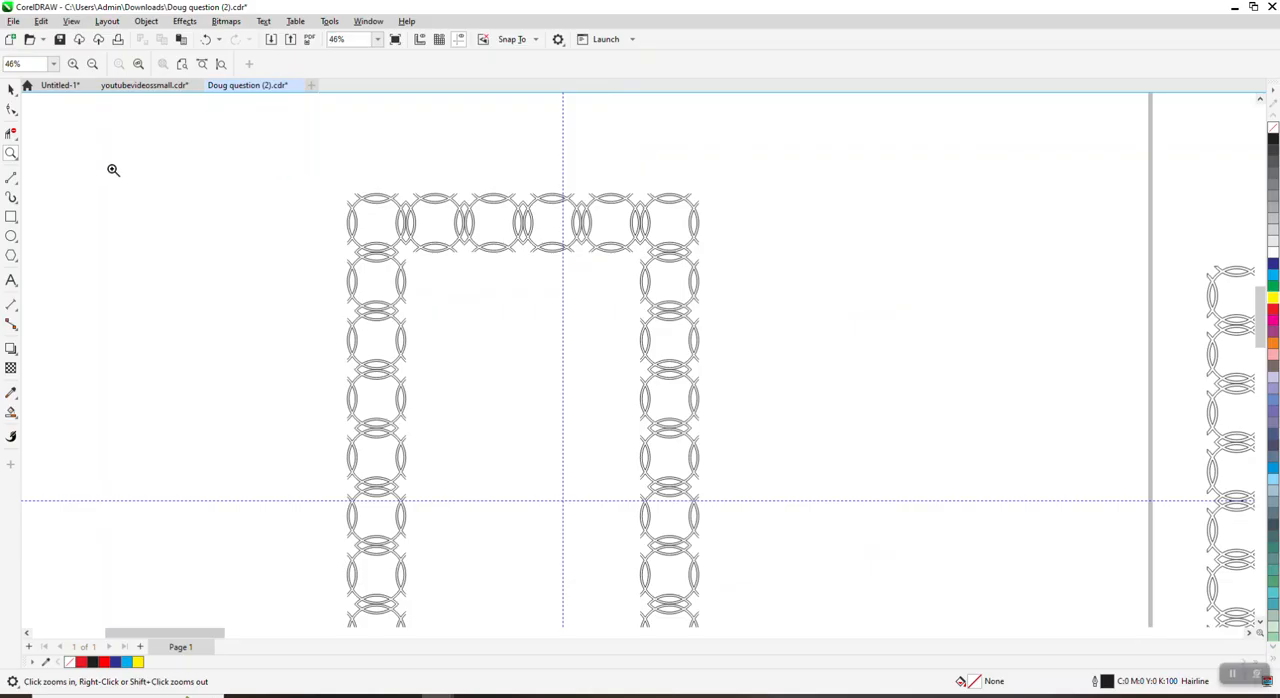
pyautogui.click(11, 88)
pyautogui.scroll(-2, 265, 155)
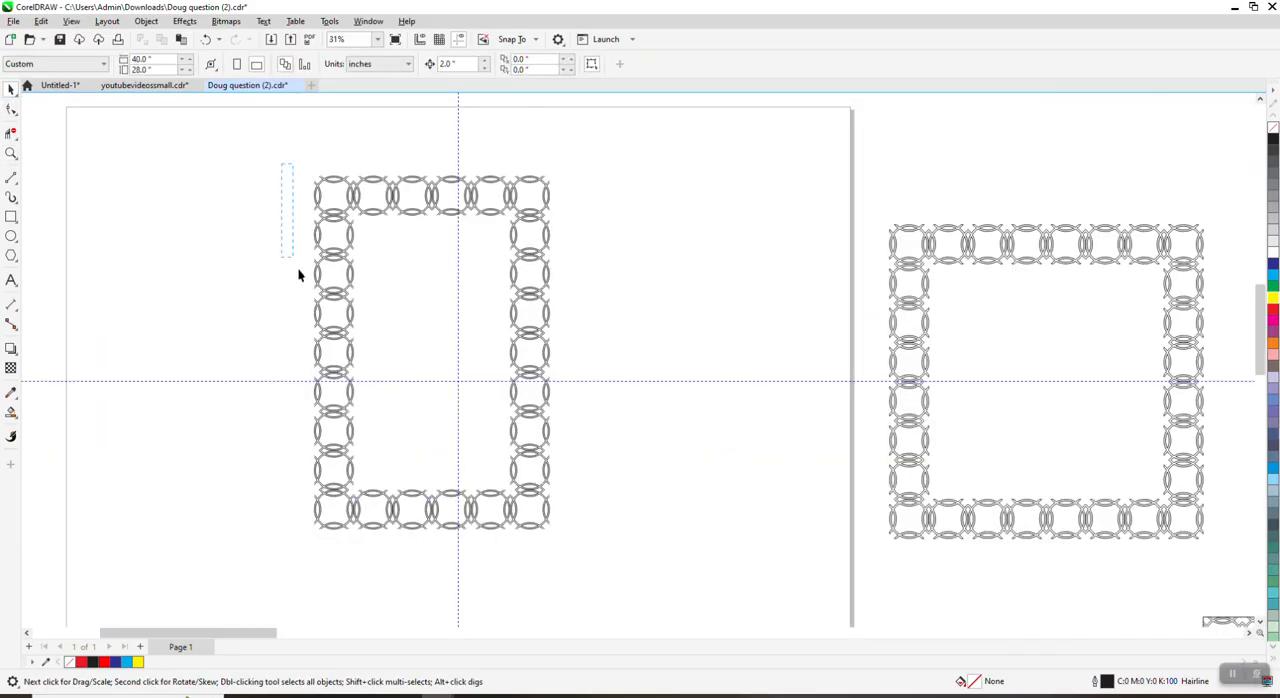
pyautogui.moveTo(703, 607); pyautogui.dragTo(705, 605)
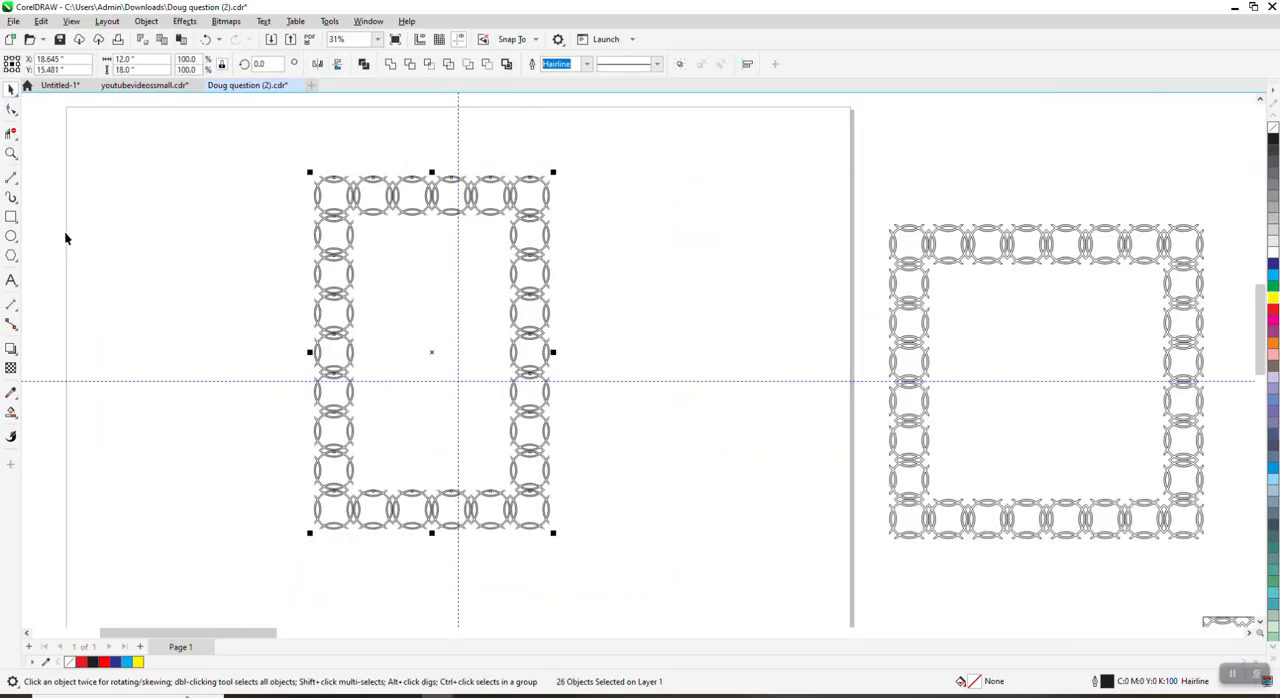
pyautogui.click(12, 217)
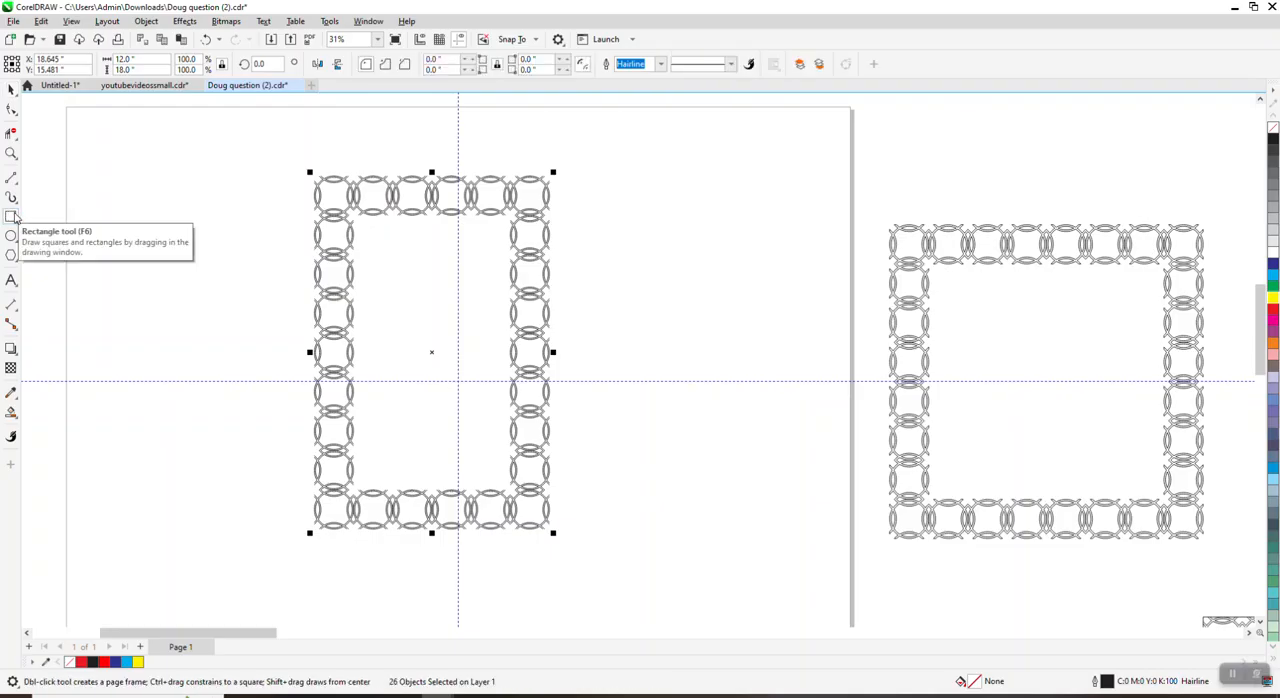
pyautogui.doubleClick(12, 217)
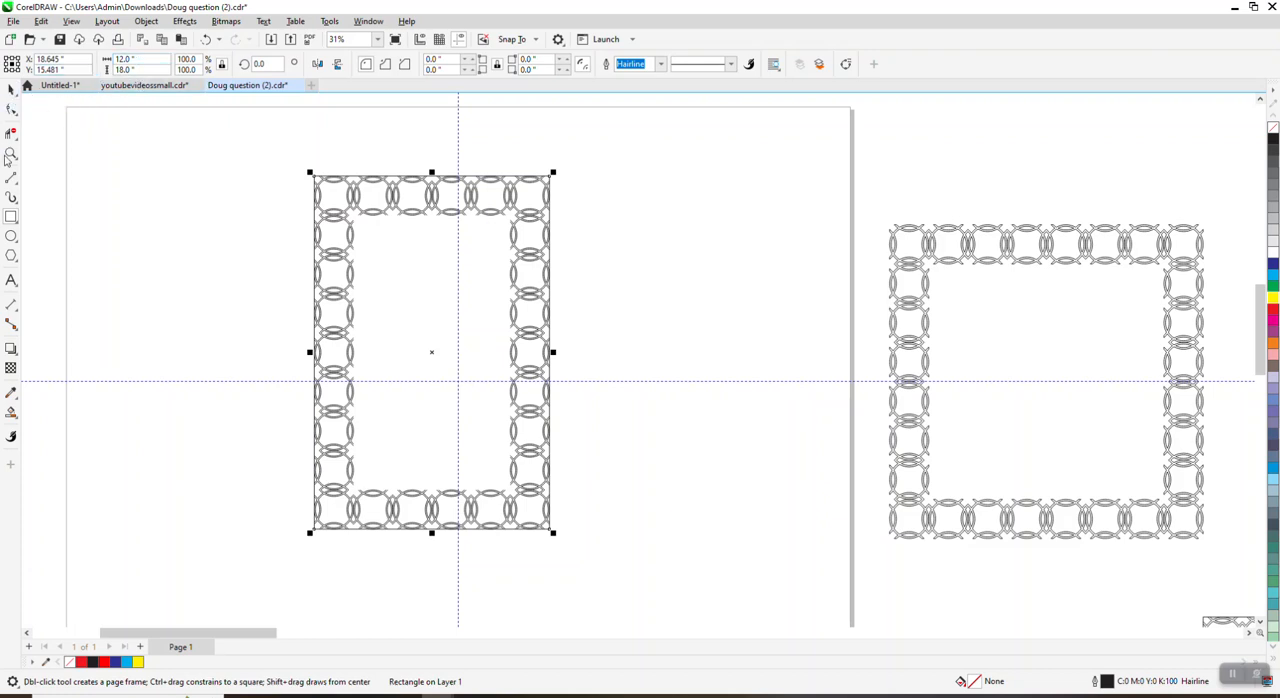
pyautogui.click(11, 91)
pyautogui.click(186, 143)
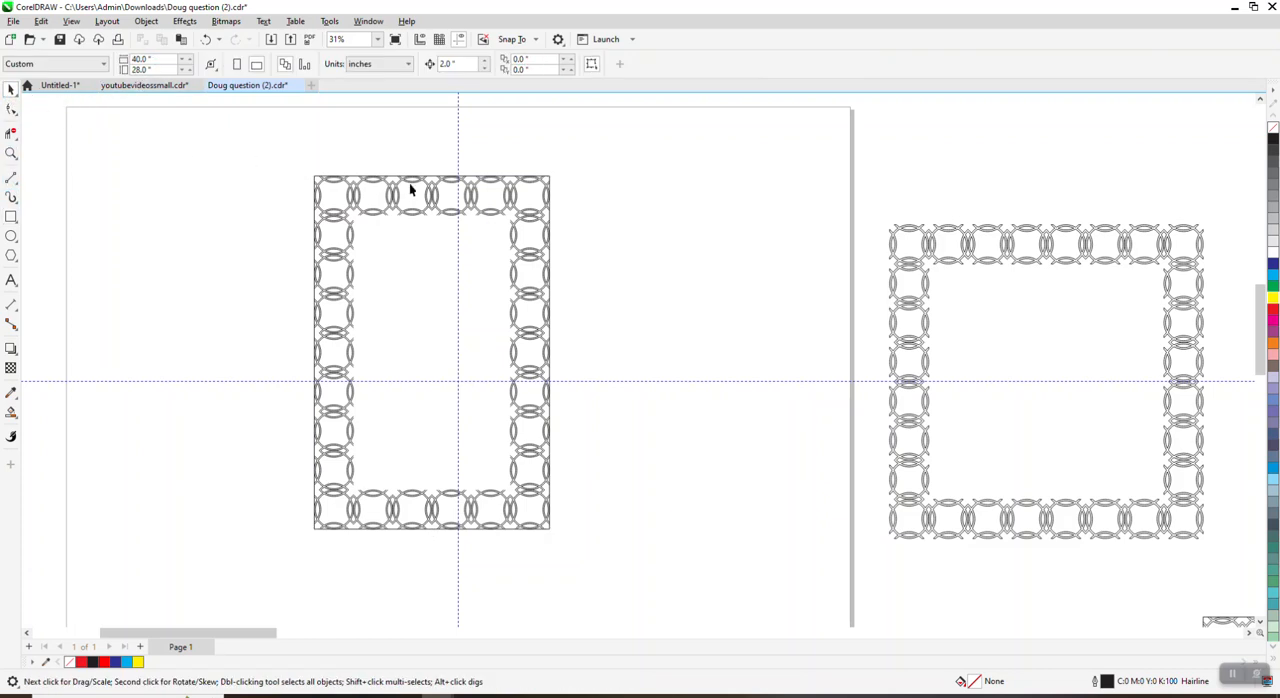
# Step: Select the 12 by 18 inch rectangle around the border, shift it to the right and undo the move
pyautogui.click(393, 181)
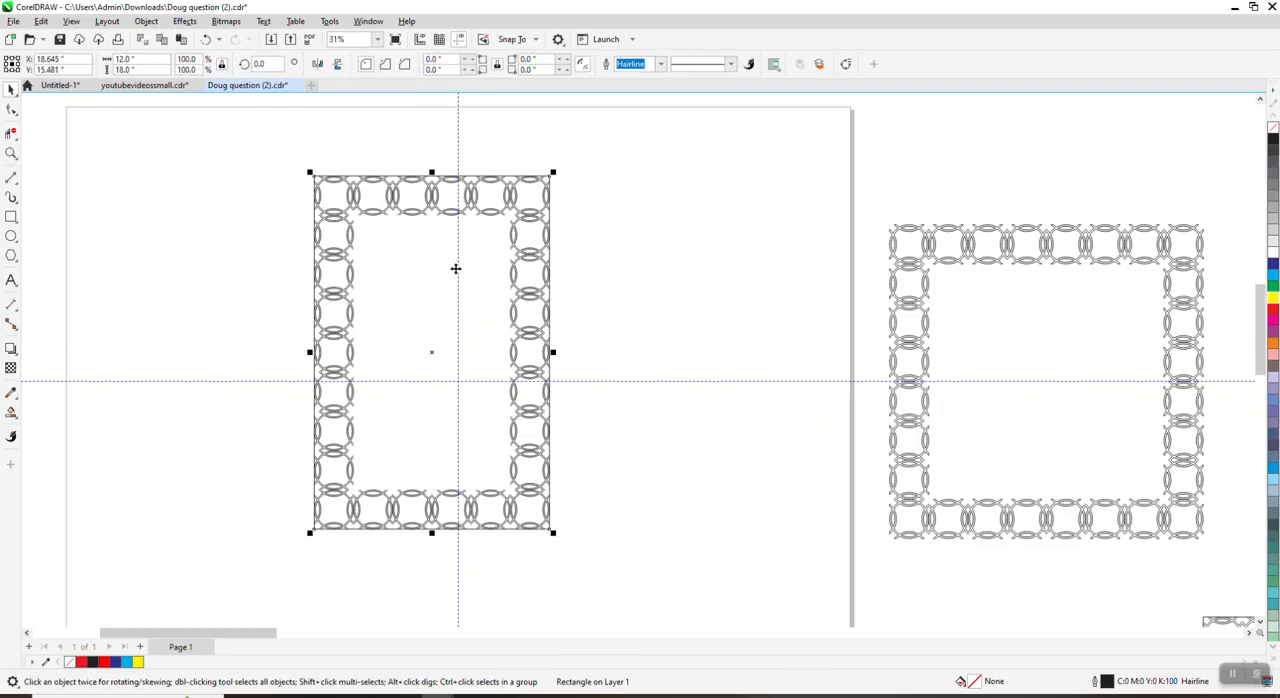
pyautogui.moveTo(431, 352); pyautogui.dragTo(484, 356)
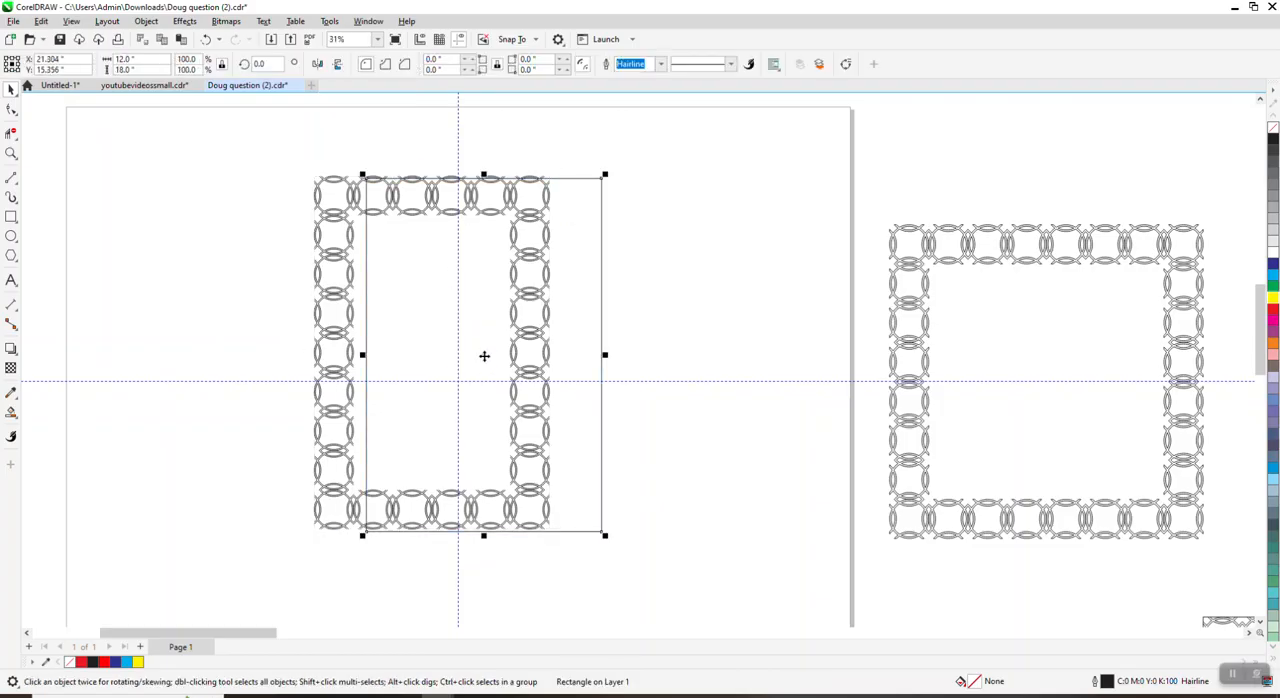
pyautogui.click(206, 40)
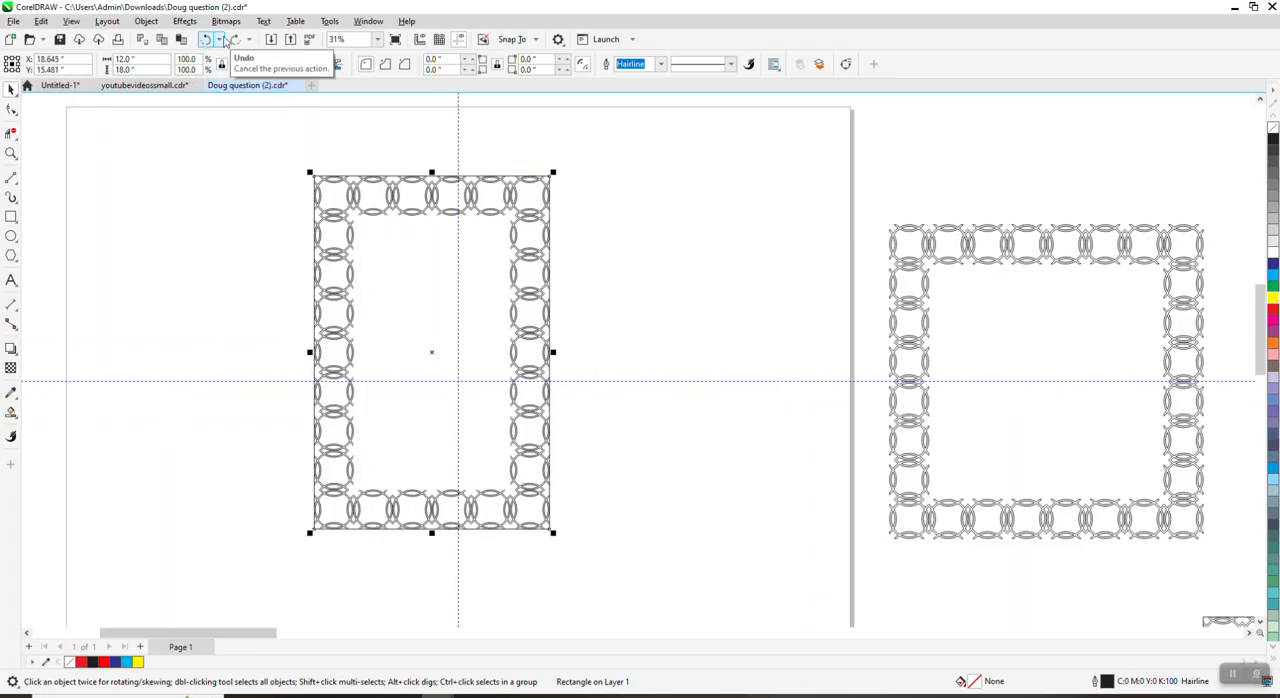
# Step: Try to scale a duplicate of the frame rectangle to 14 and 12 inches high with locked proportions, undoing both resizes
pyautogui.click(125, 59)
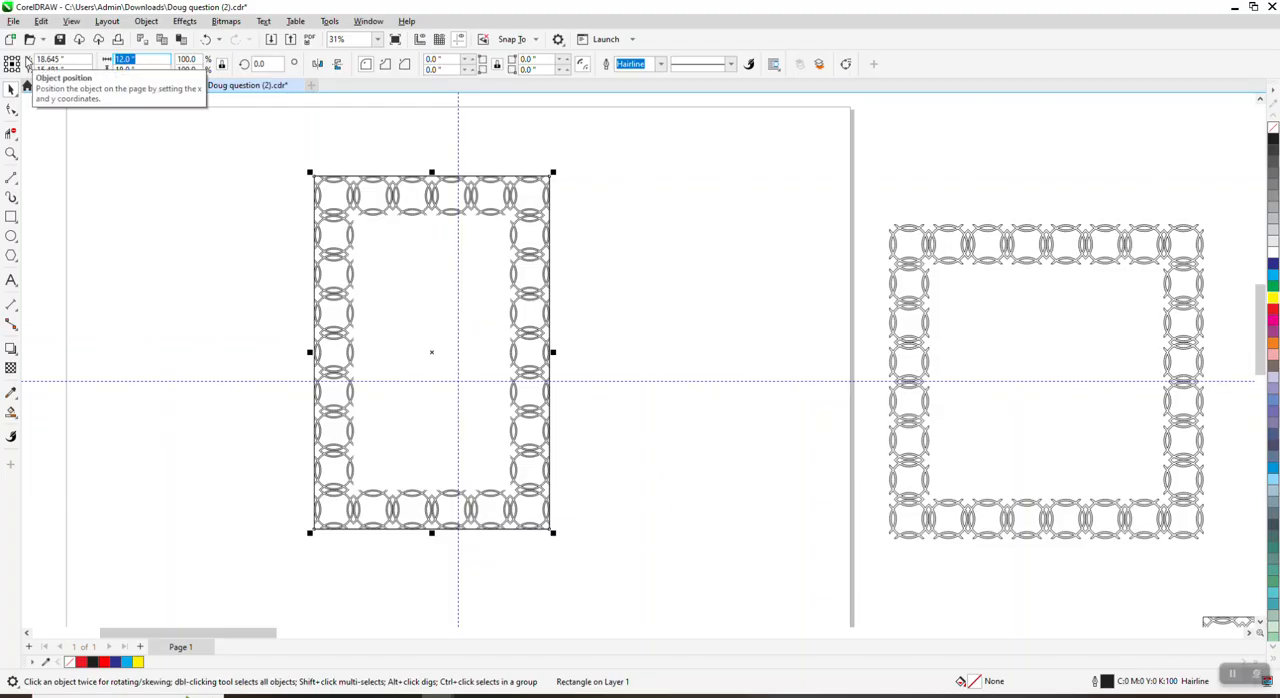
pyautogui.write('8')
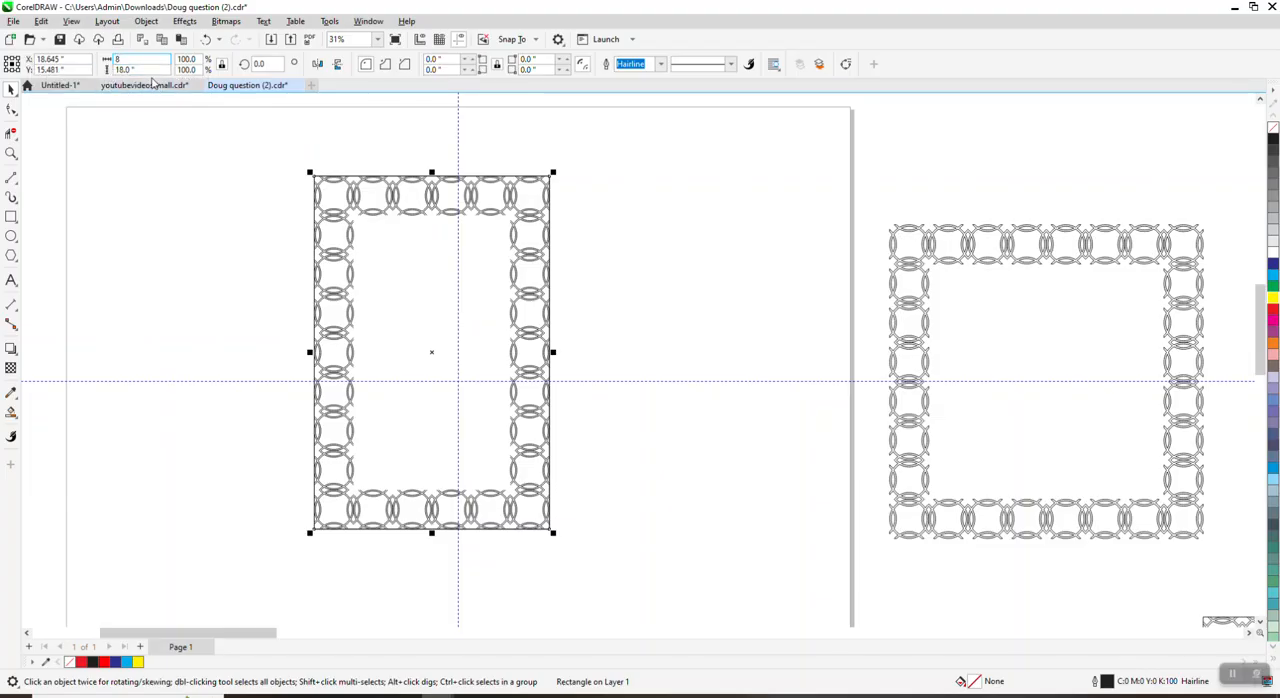
pyautogui.press('Tab')
pyautogui.write('14')
pyautogui.press('Return')
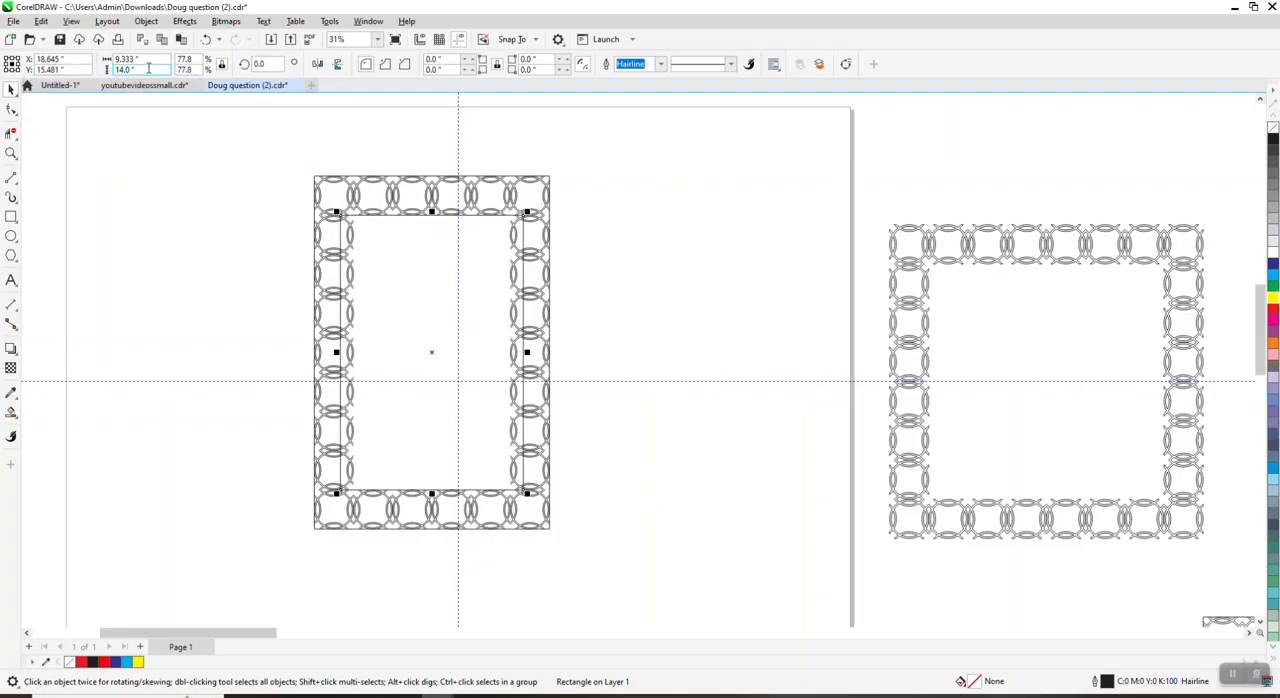
pyautogui.moveTo(148, 68); pyautogui.dragTo(108, 70)
pyautogui.write('12')
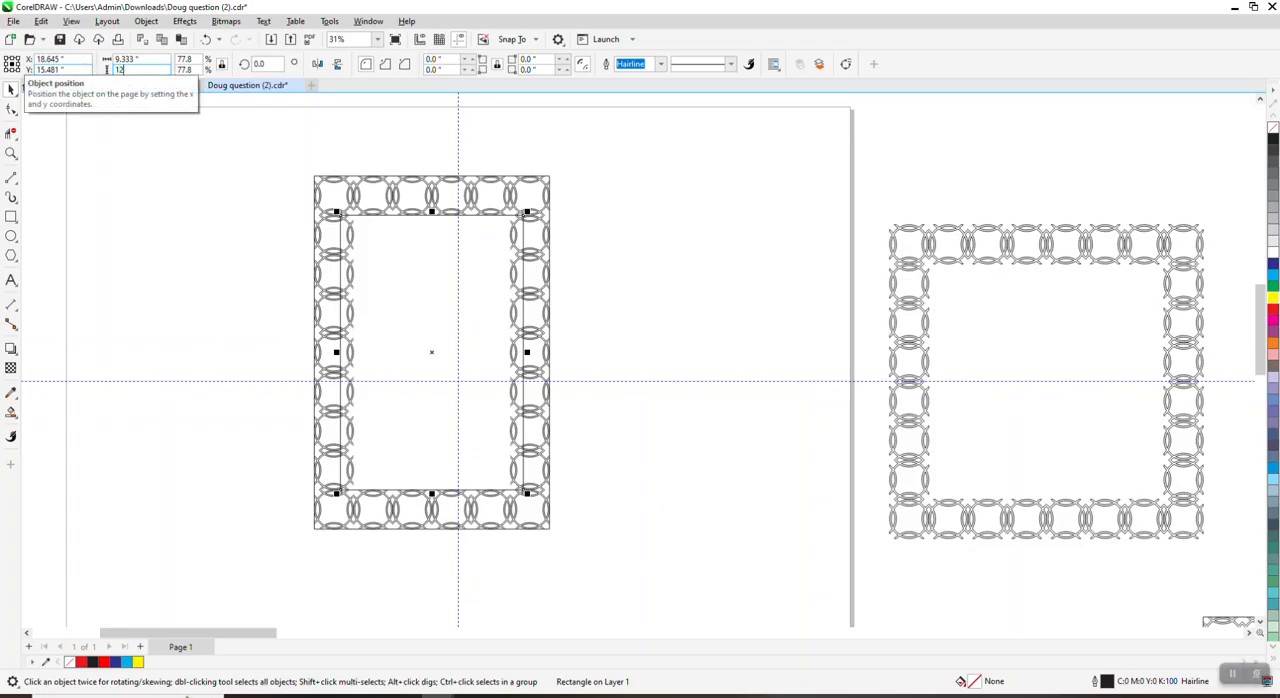
pyautogui.press('Return')
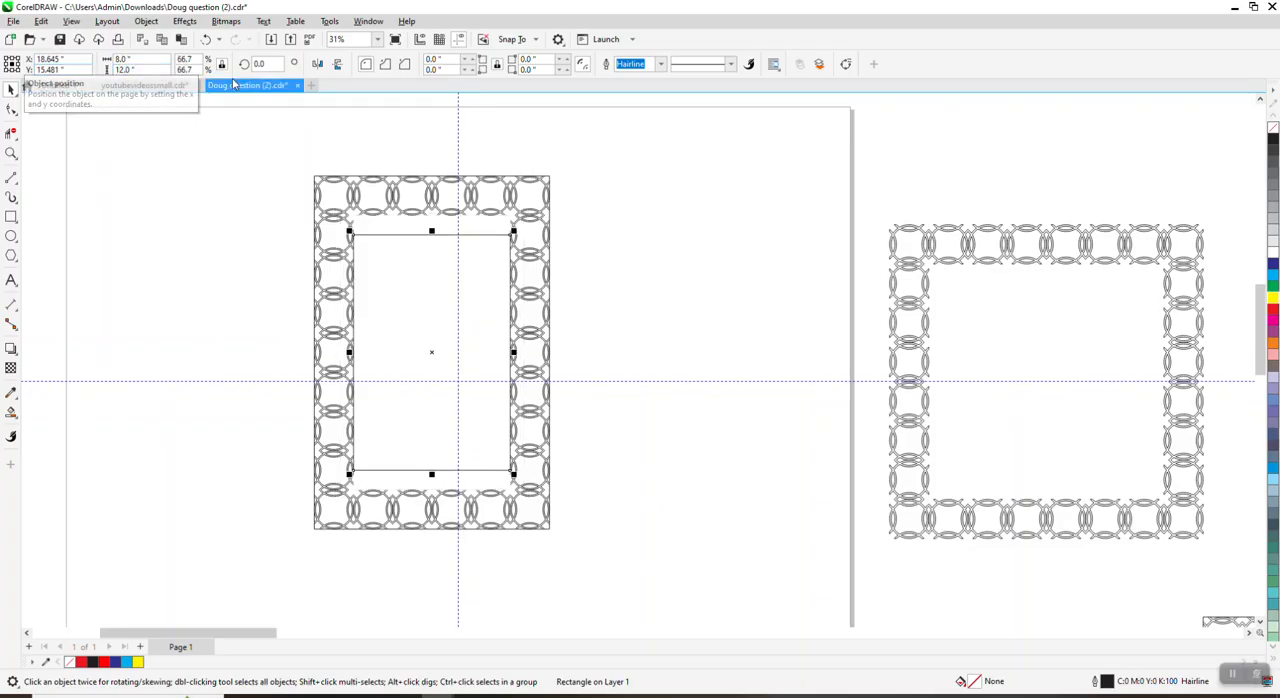
pyautogui.click(206, 40)
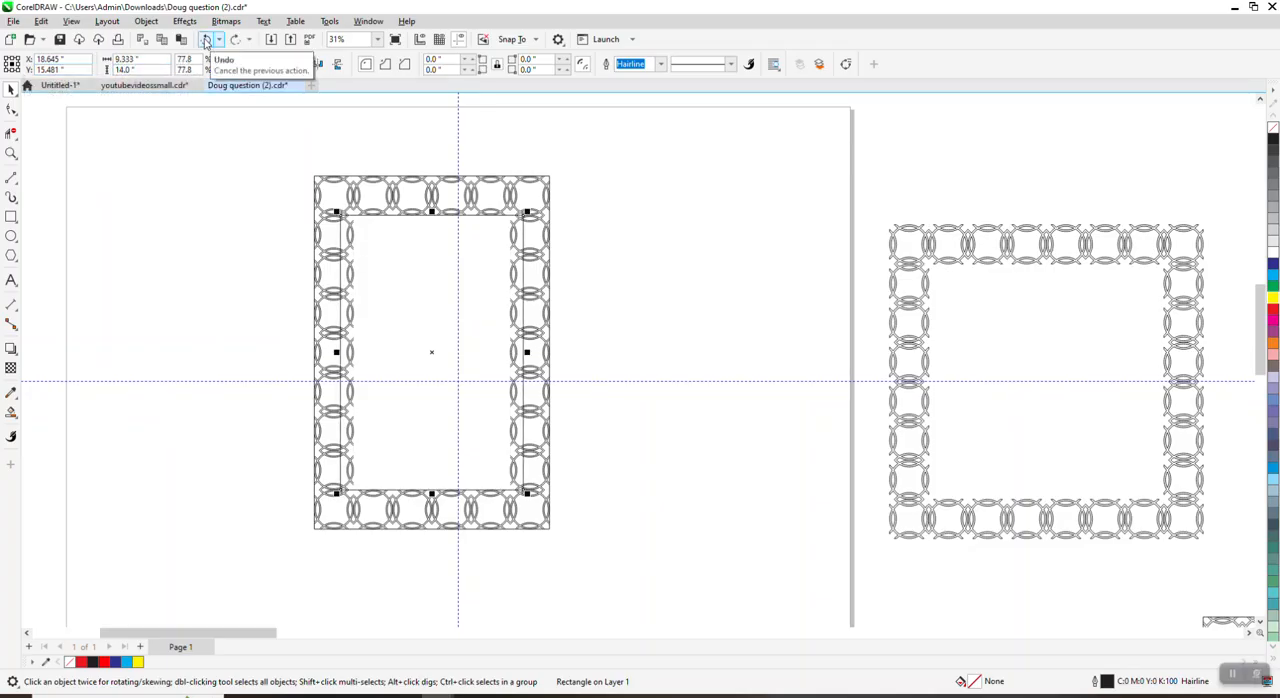
pyautogui.click(206, 40)
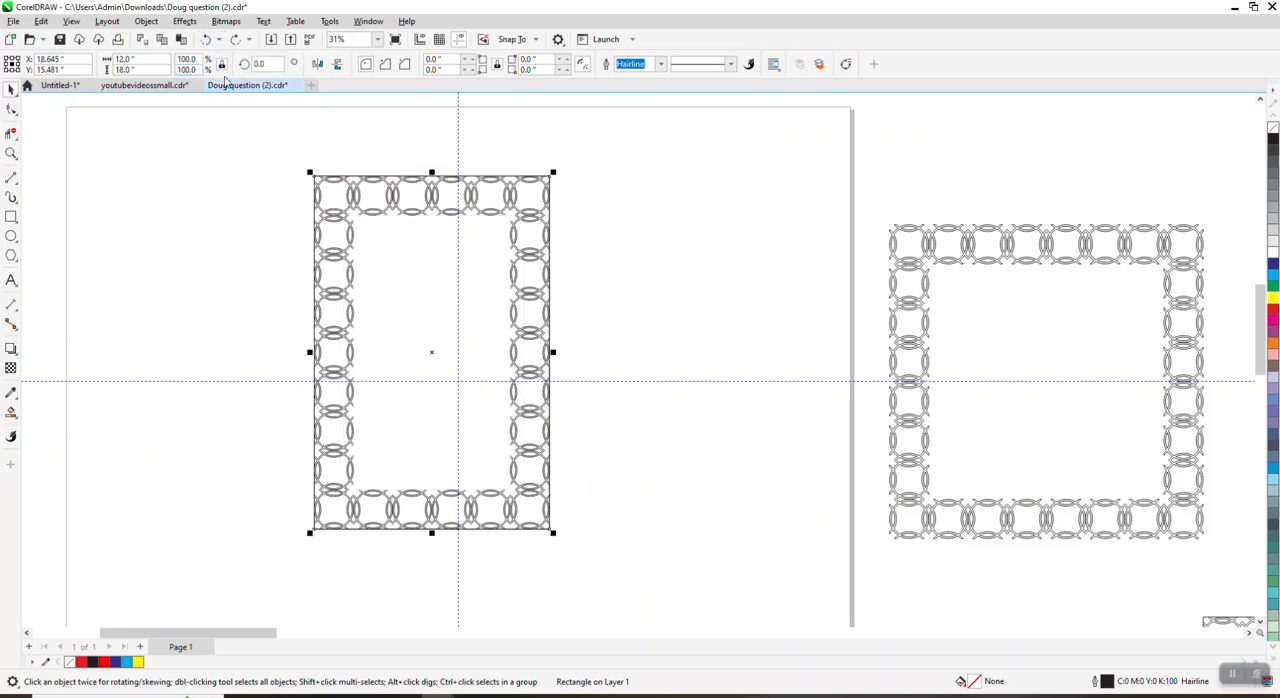
# Step: Resize the duplicate rectangle without locked proportions to 8 inches wide and 14 inches high as the inner frame
pyautogui.click(164, 61)
pyautogui.write('8')
pyautogui.write('14')
pyautogui.press('Return')
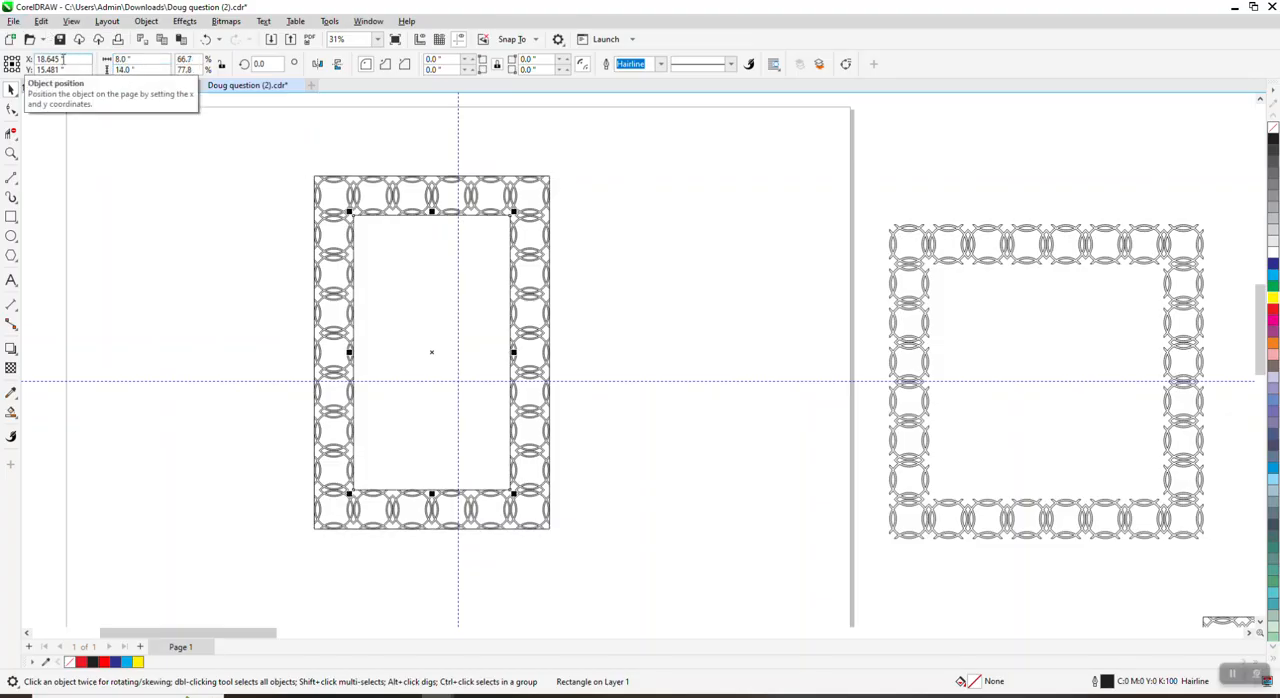
# Step: Smart Fill the interlocking ring bands between the two rectangles with red and a 0.5 pt black outline
pyautogui.click(11, 153)
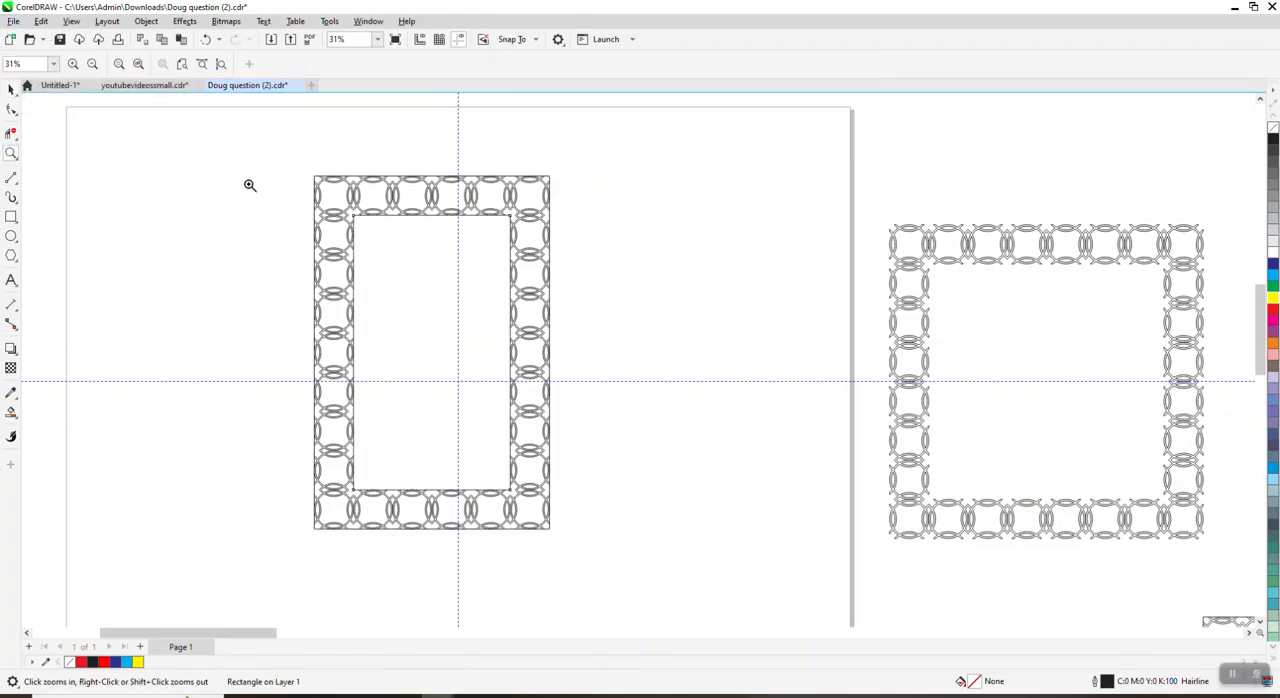
pyautogui.moveTo(271, 171); pyautogui.dragTo(425, 236)
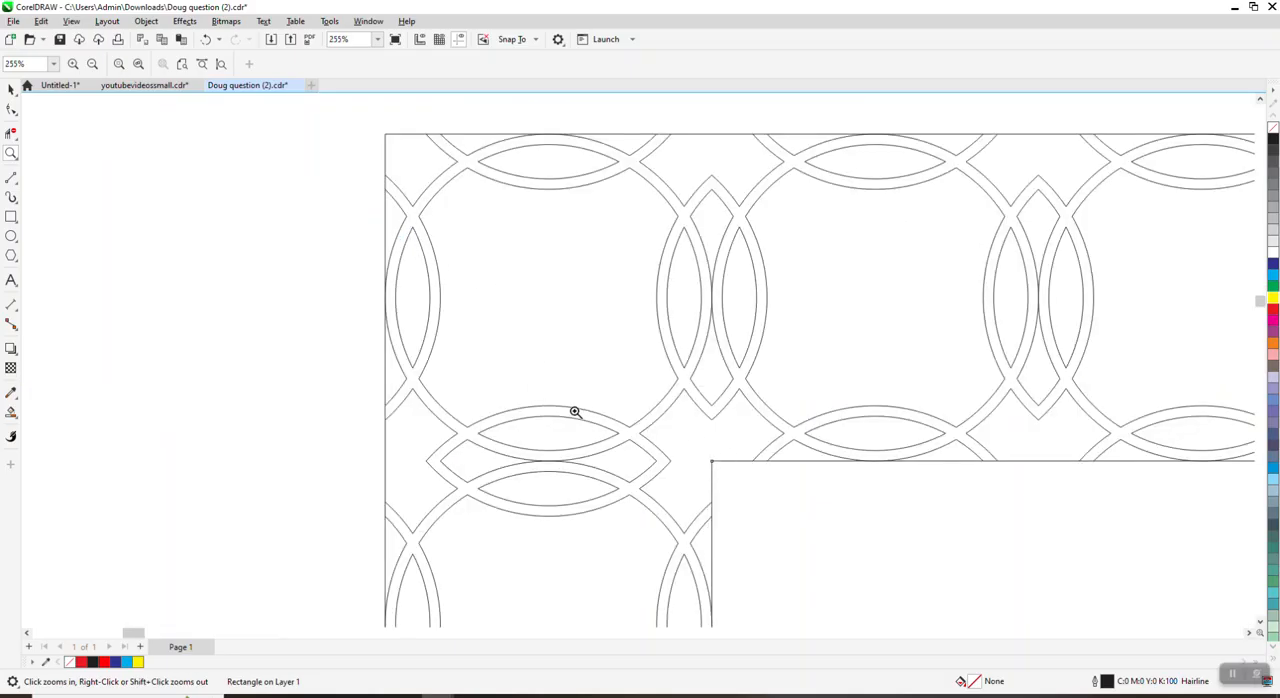
pyautogui.scroll(-7, 476, 331)
pyautogui.scroll(-4, 64, 257)
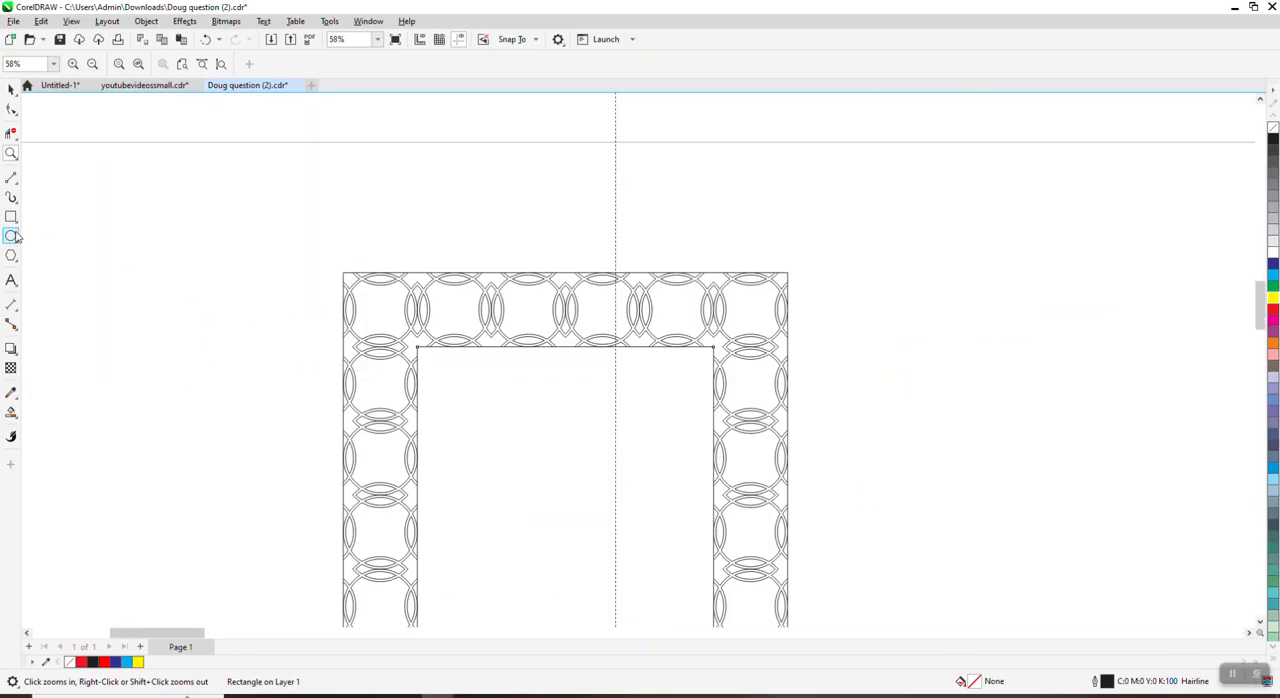
pyautogui.click(12, 413)
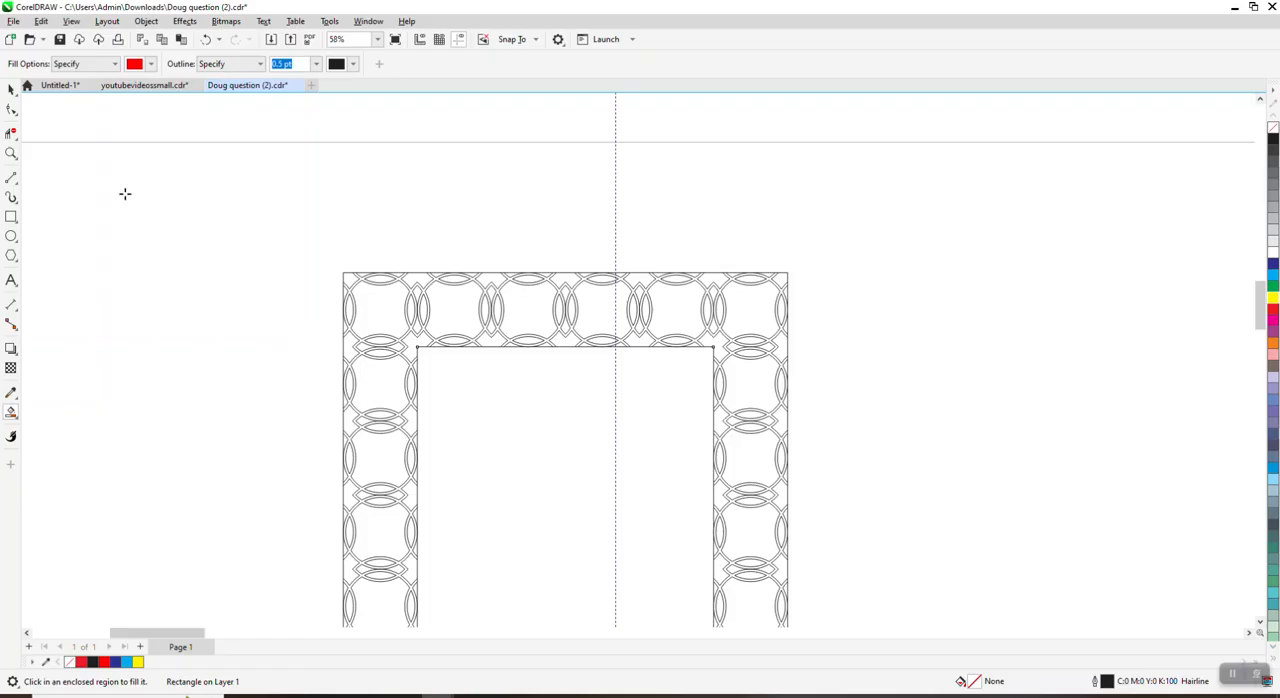
pyautogui.click(11, 153)
pyautogui.moveTo(300, 262); pyautogui.dragTo(631, 417)
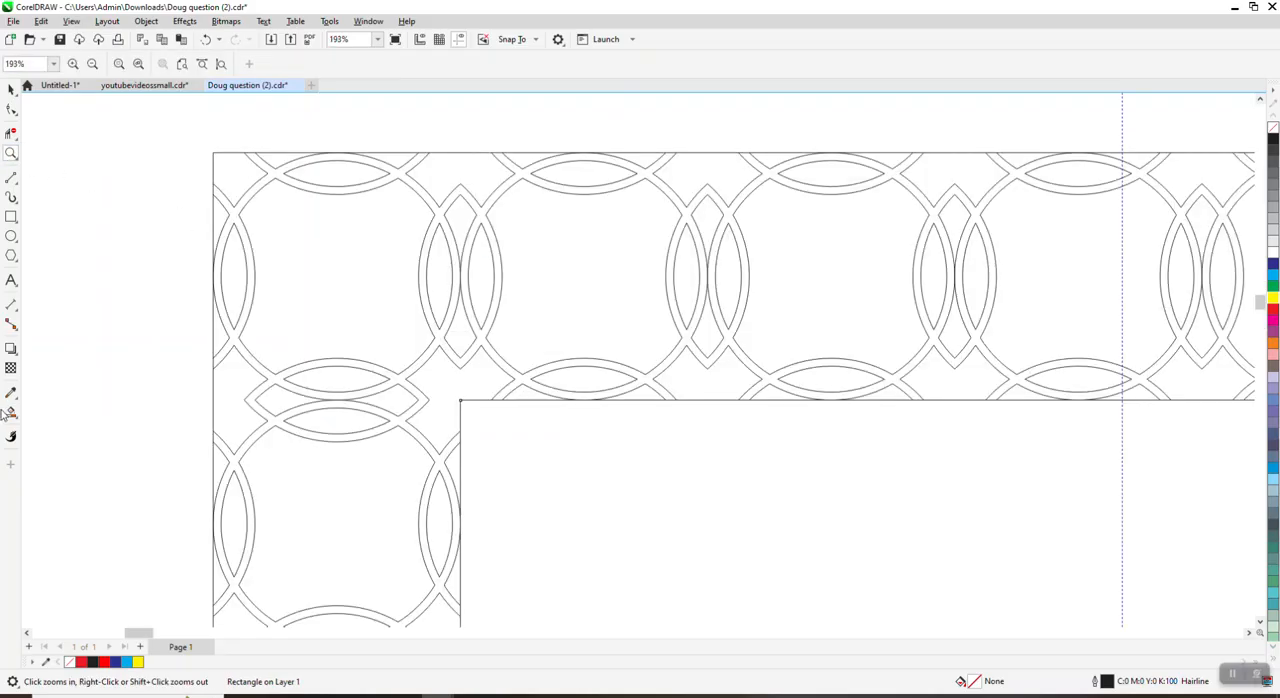
pyautogui.click(9, 413)
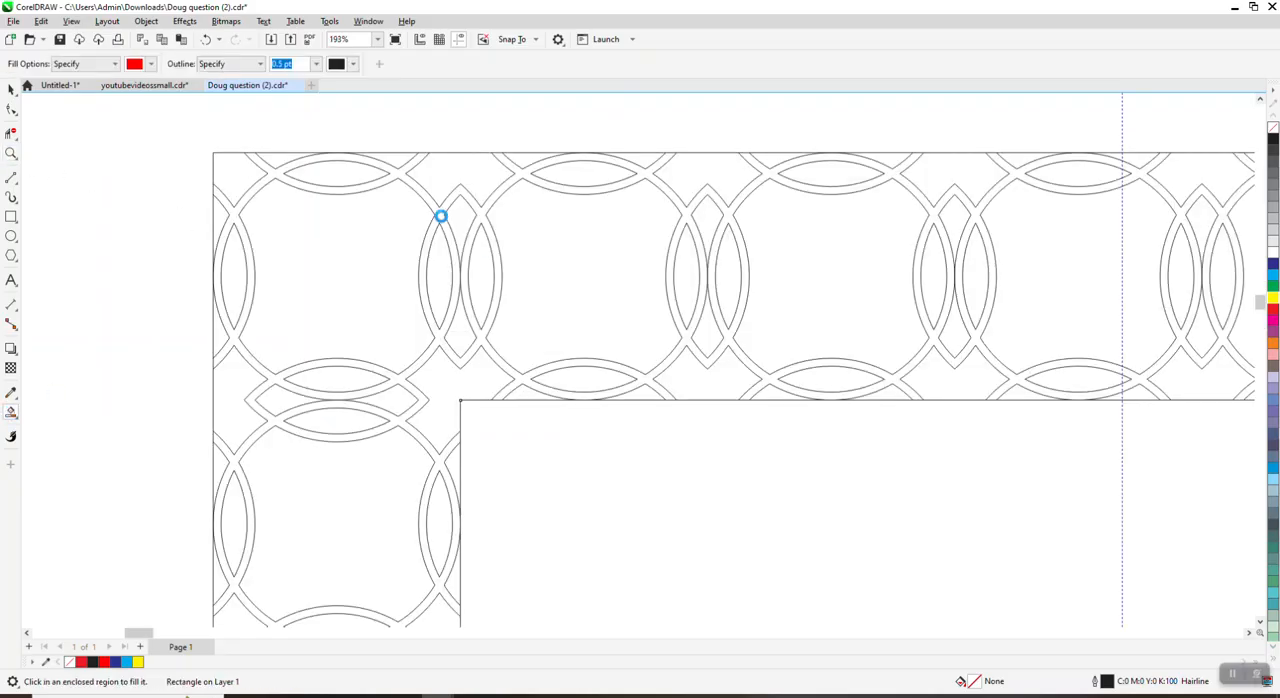
pyautogui.click(440, 216)
pyautogui.scroll(-4, 300, 193)
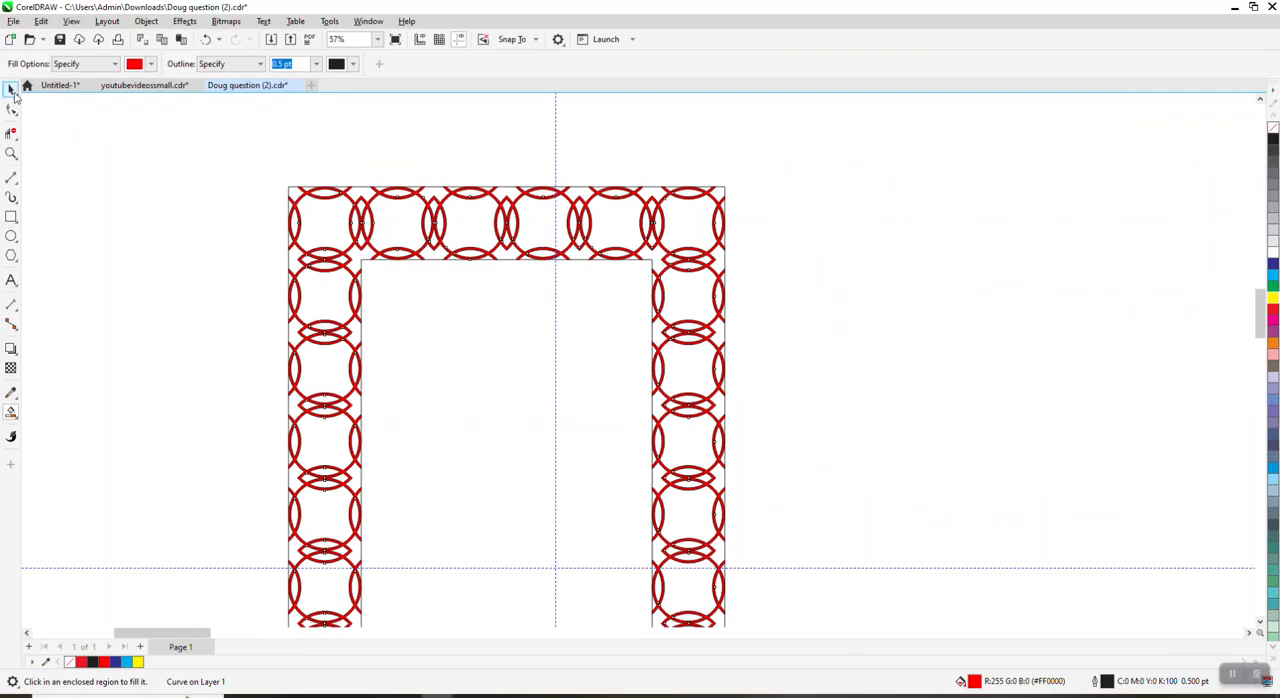
# Step: Try to move the inner rectangle away from the filled border by a 2-inch nudge
pyautogui.click(11, 90)
pyautogui.scroll(-2, 344, 226)
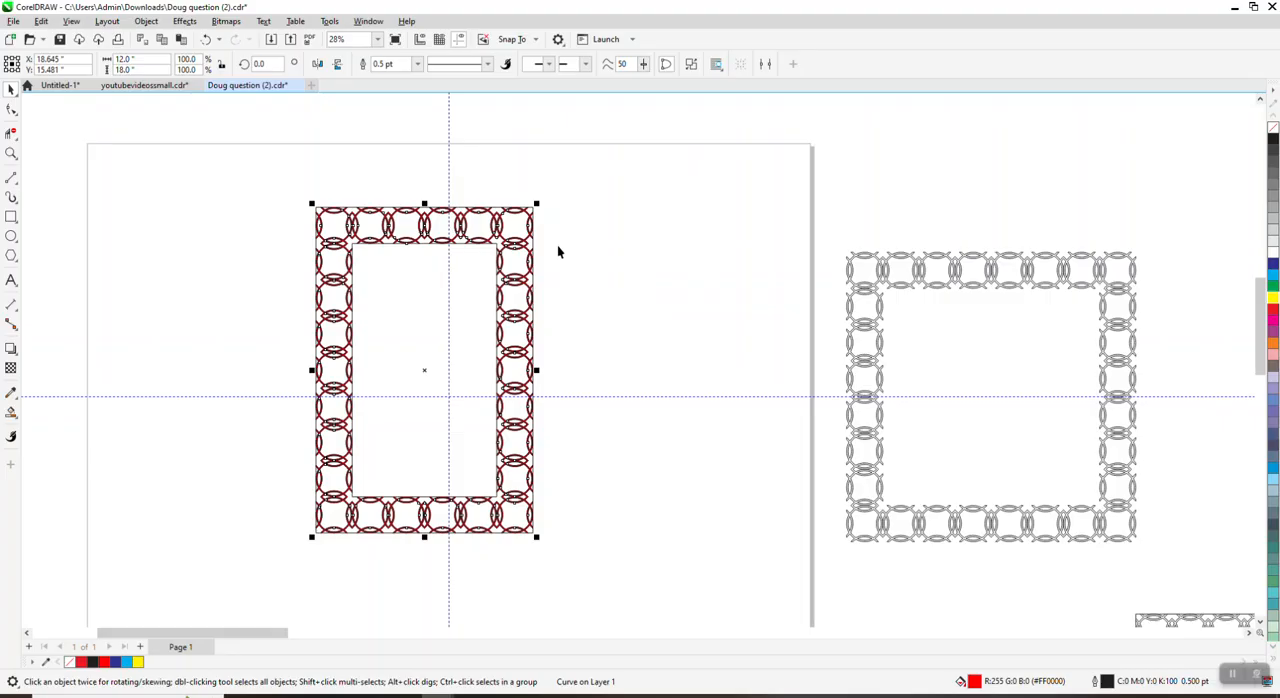
pyautogui.click(489, 272)
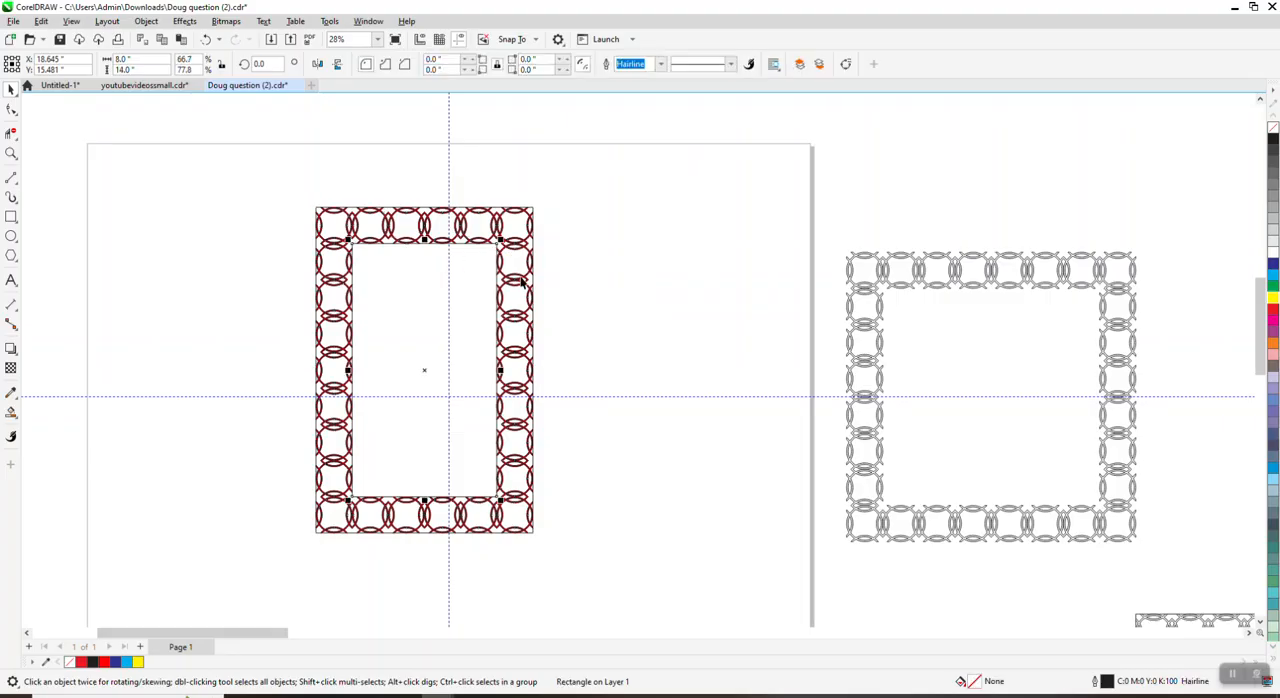
pyautogui.hotkey('shift', 'Right')
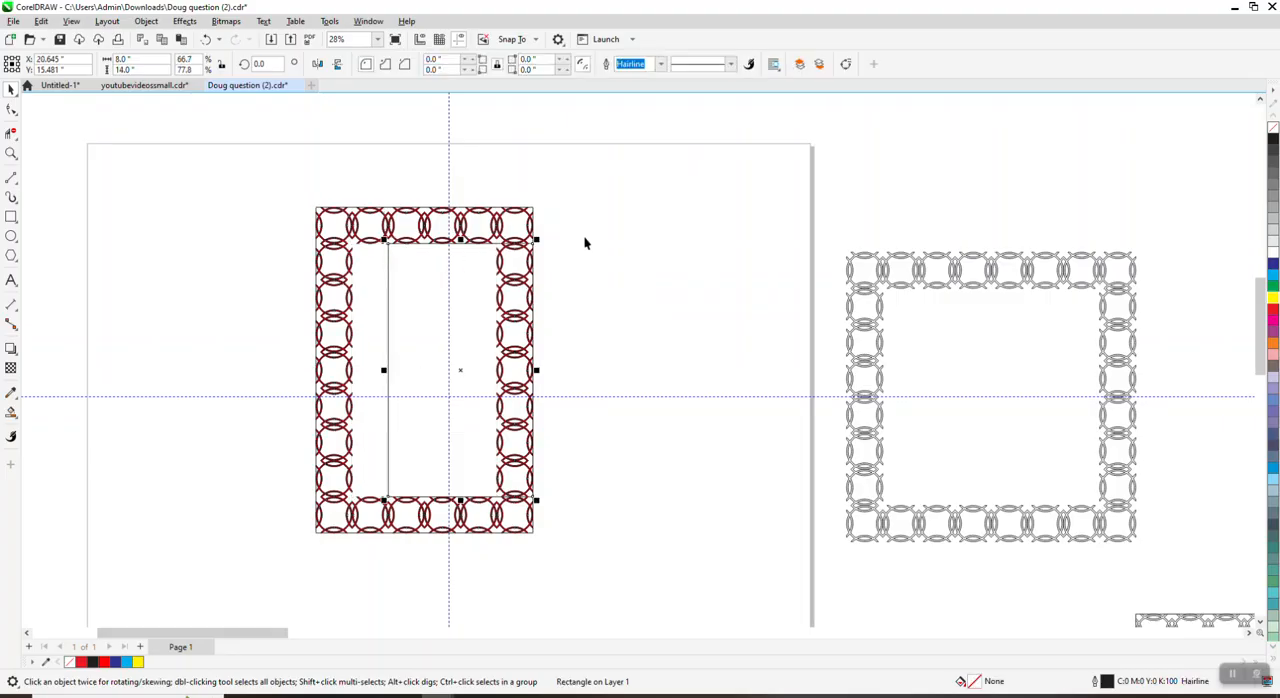
pyautogui.press('Delete')
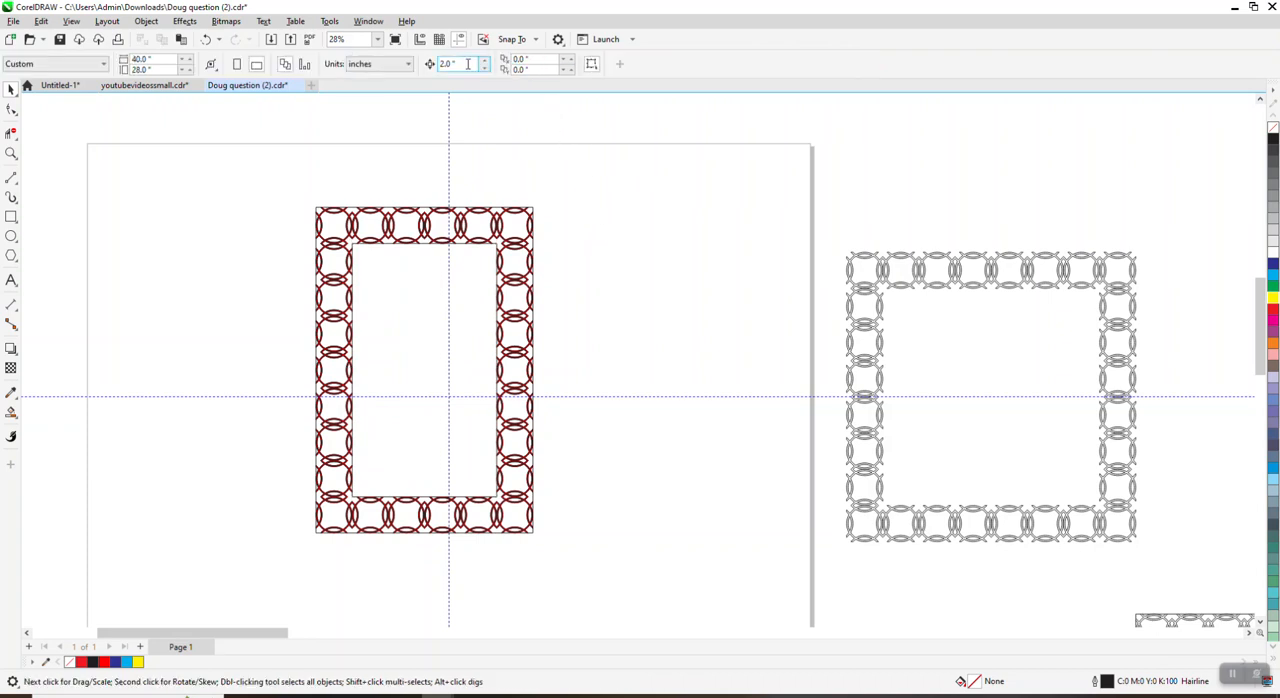
# Step: Set the nudge distance to 10 inches and move the inner and outer rectangles each 20 inches to the right
pyautogui.write('10')
pyautogui.click(463, 270)
pyautogui.hotkey('shift', 'Right')
pyautogui.hotkey('shift', 'Right')
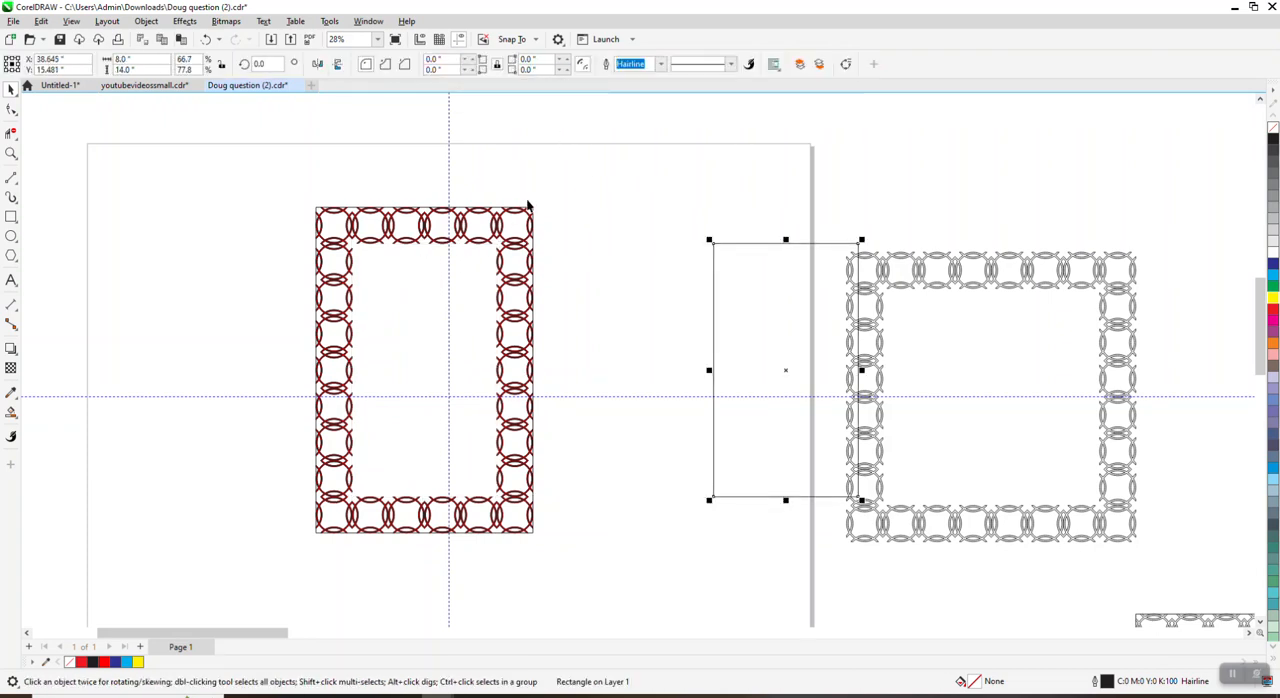
pyautogui.press('Escape')
pyautogui.click(533, 208)
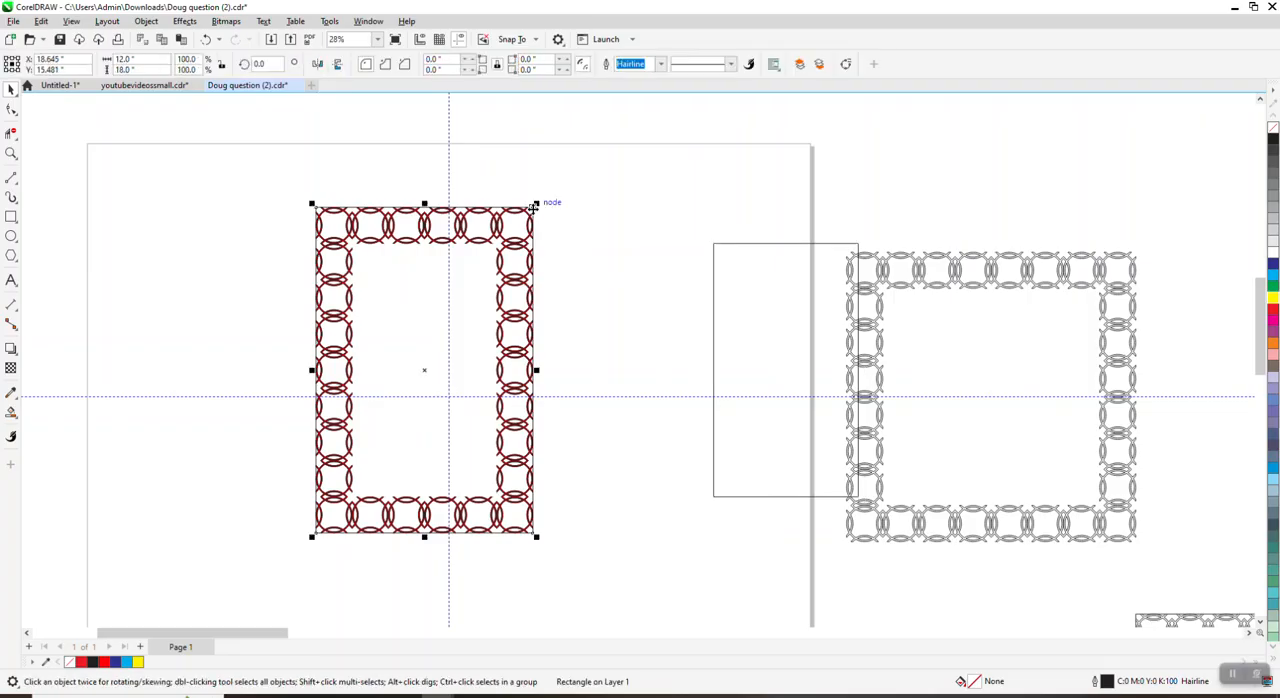
pyautogui.press('Right')
pyautogui.press('Right')
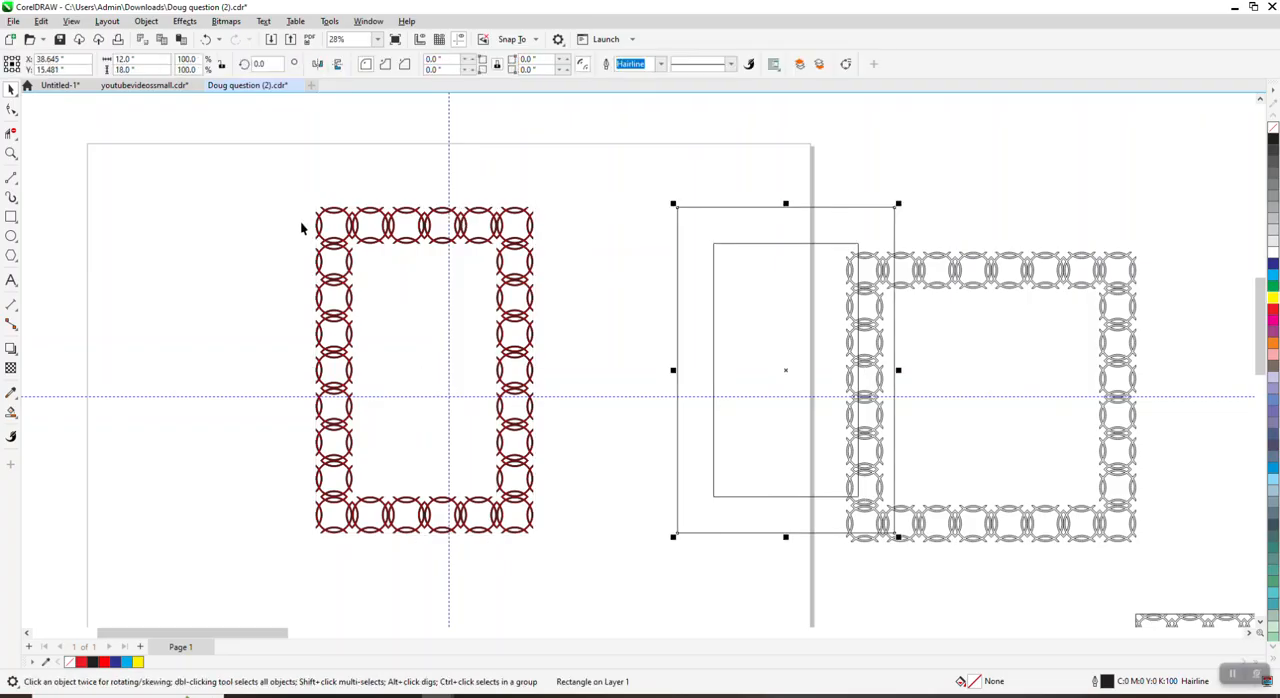
# Step: Select all objects of the red-filled ring border and remove their outline
pyautogui.click(12, 153)
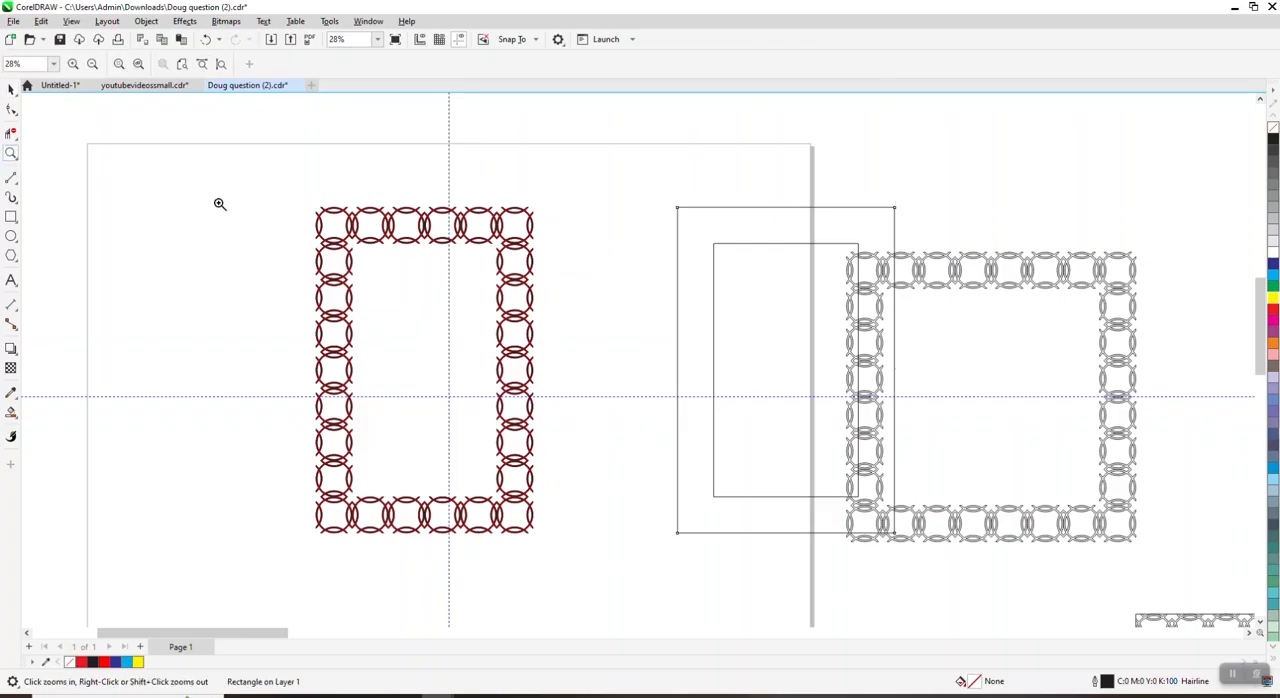
pyautogui.moveTo(277, 182); pyautogui.dragTo(632, 572)
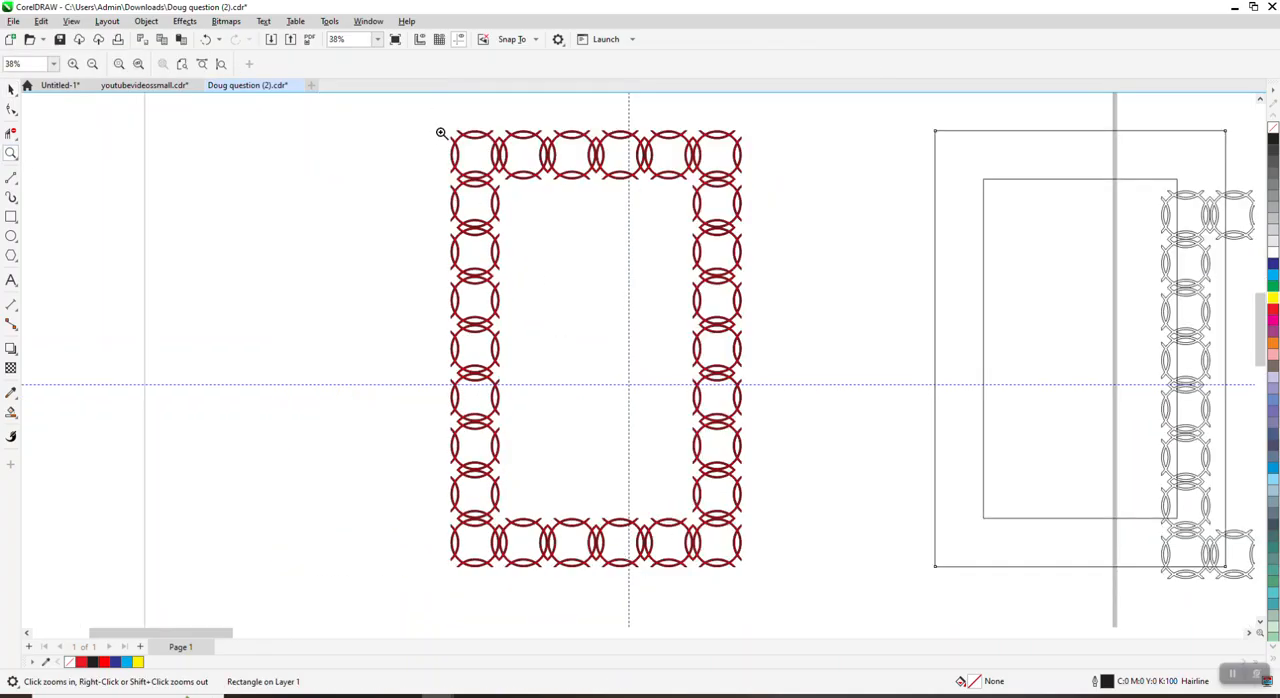
pyautogui.moveTo(443, 131); pyautogui.dragTo(518, 177)
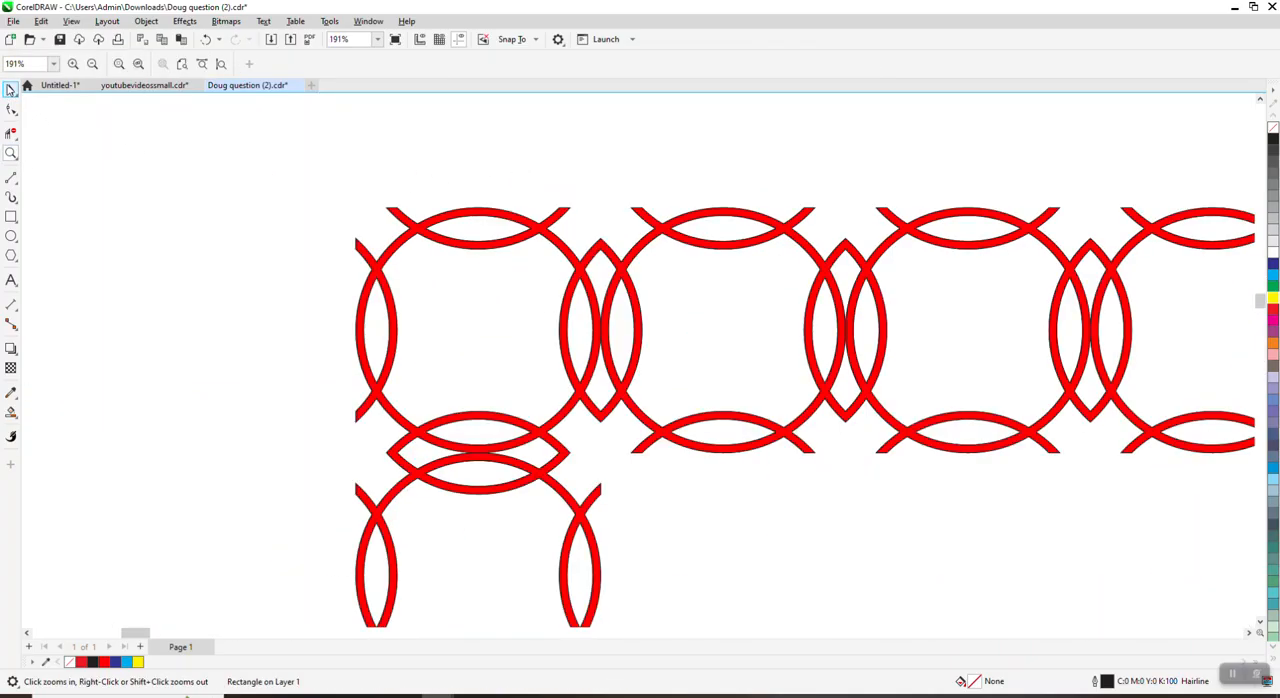
pyautogui.click(10, 89)
pyautogui.scroll(-3, 26, 109)
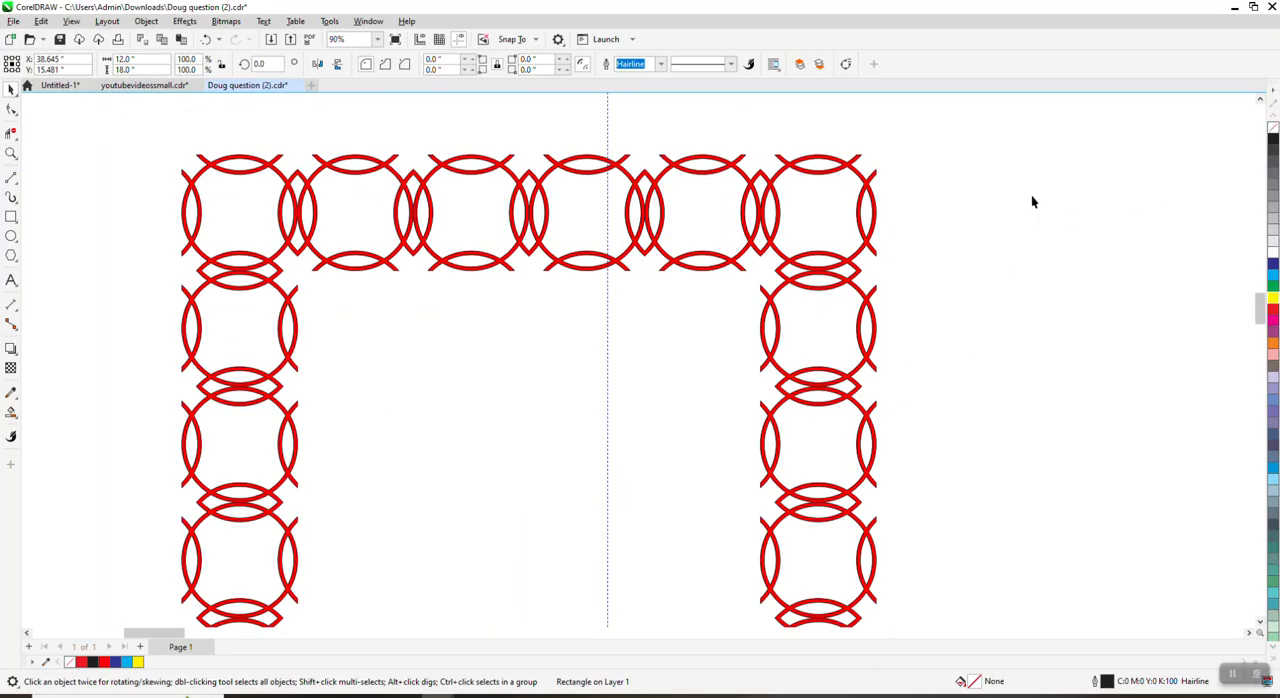
pyautogui.scroll(-2, 356, 219)
pyautogui.scroll(-2, 199, 132)
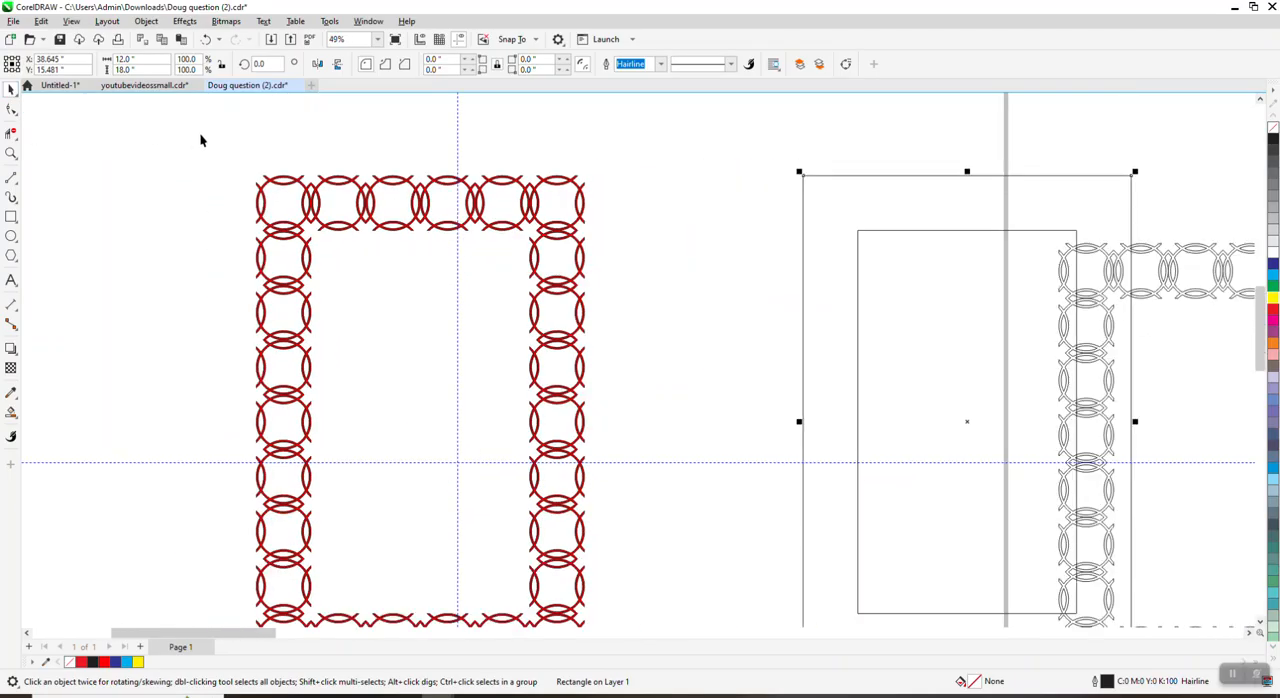
pyautogui.moveTo(536, 572); pyautogui.dragTo(537, 571)
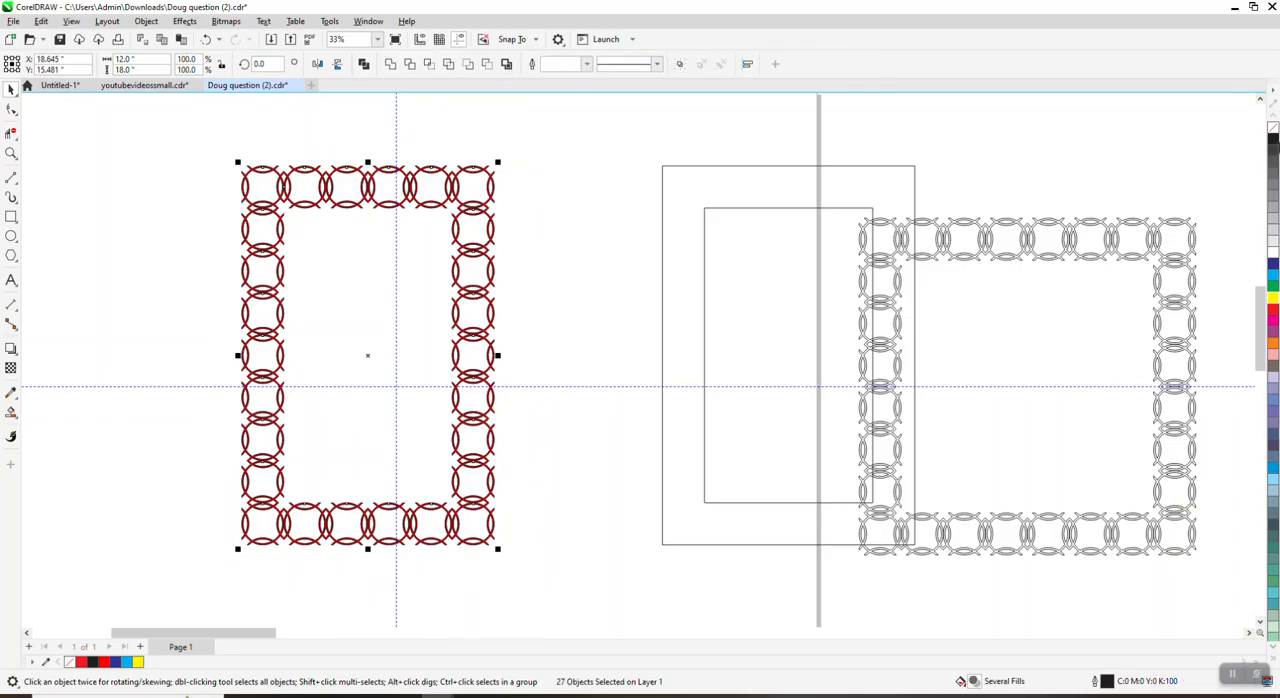
pyautogui.rightClick(1274, 134)
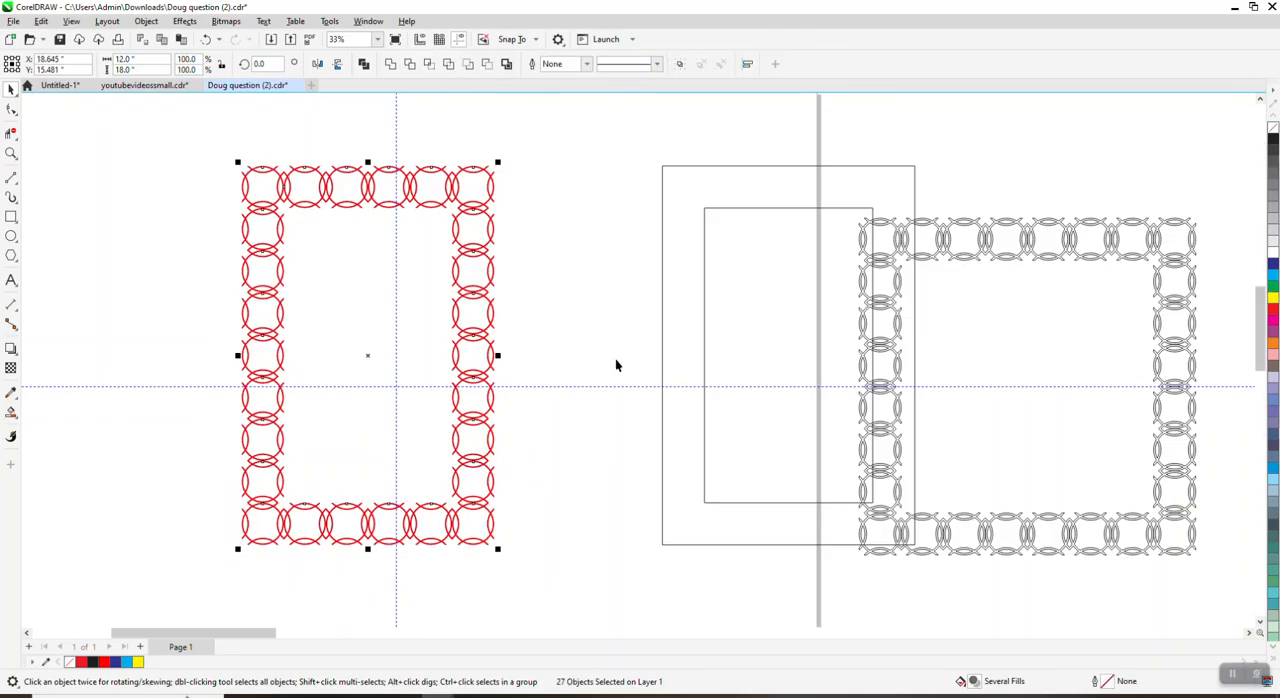
# Step: Try a 24 pt outline on the selected ring border and undo it
pyautogui.click(588, 64)
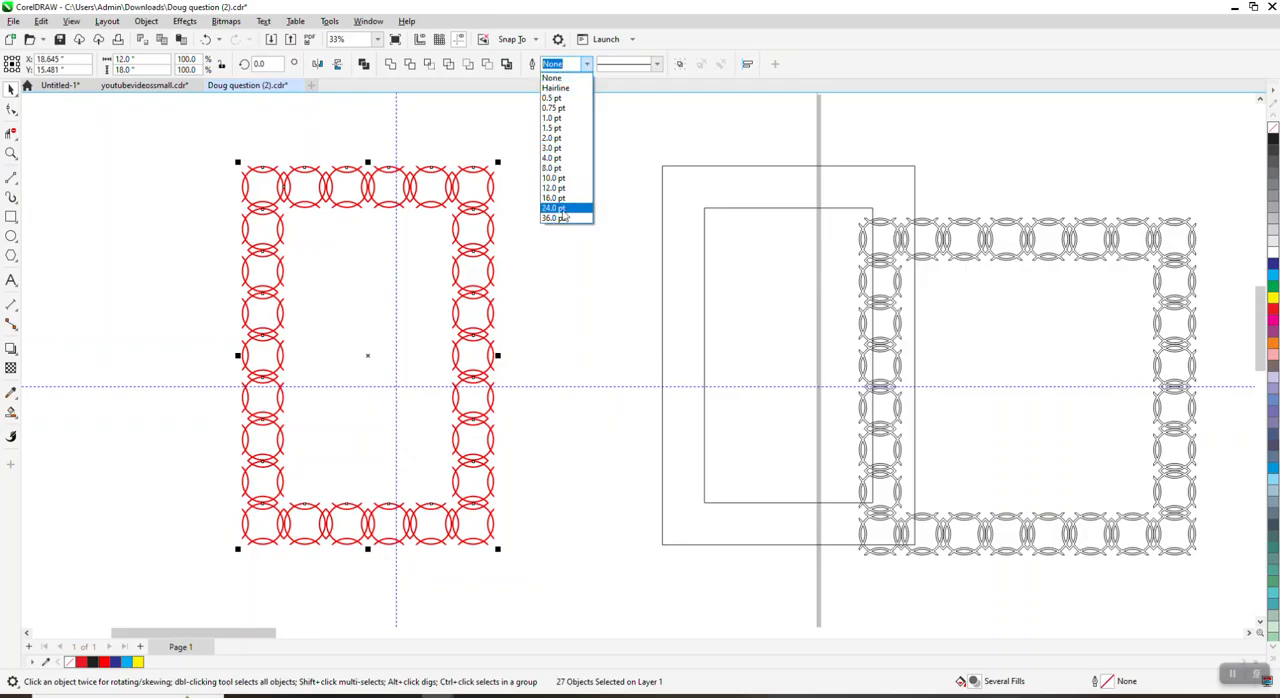
pyautogui.click(560, 208)
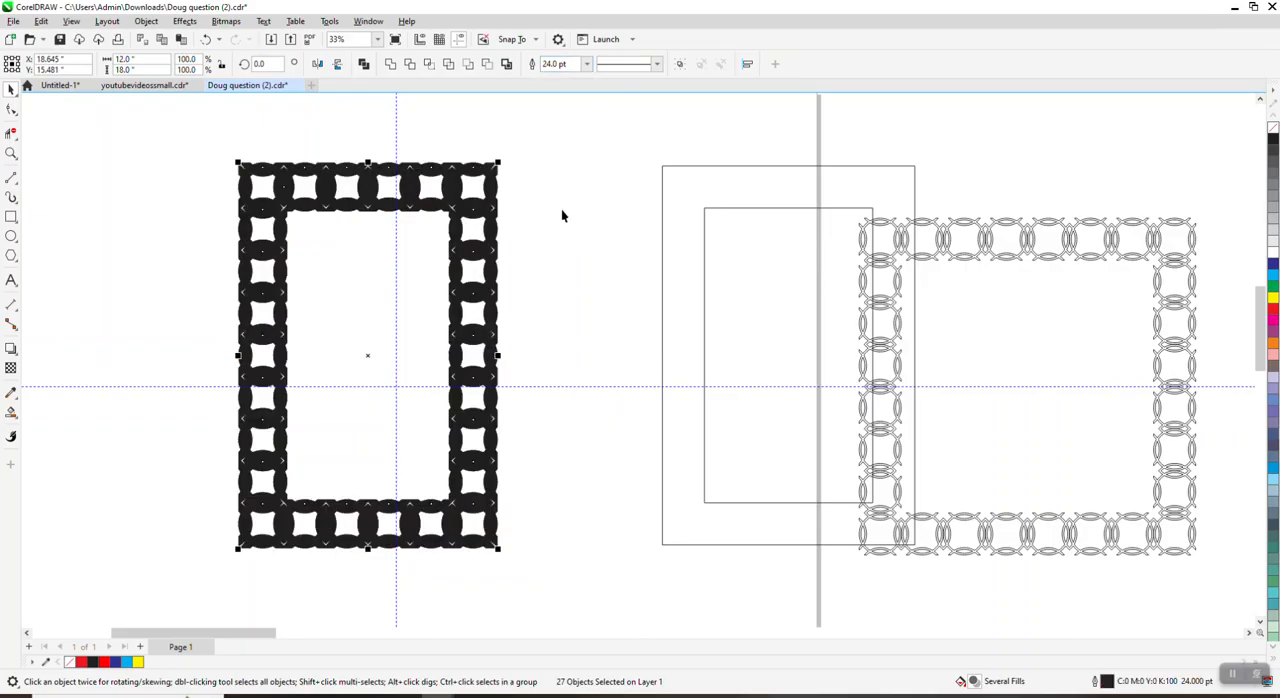
pyautogui.click(205, 40)
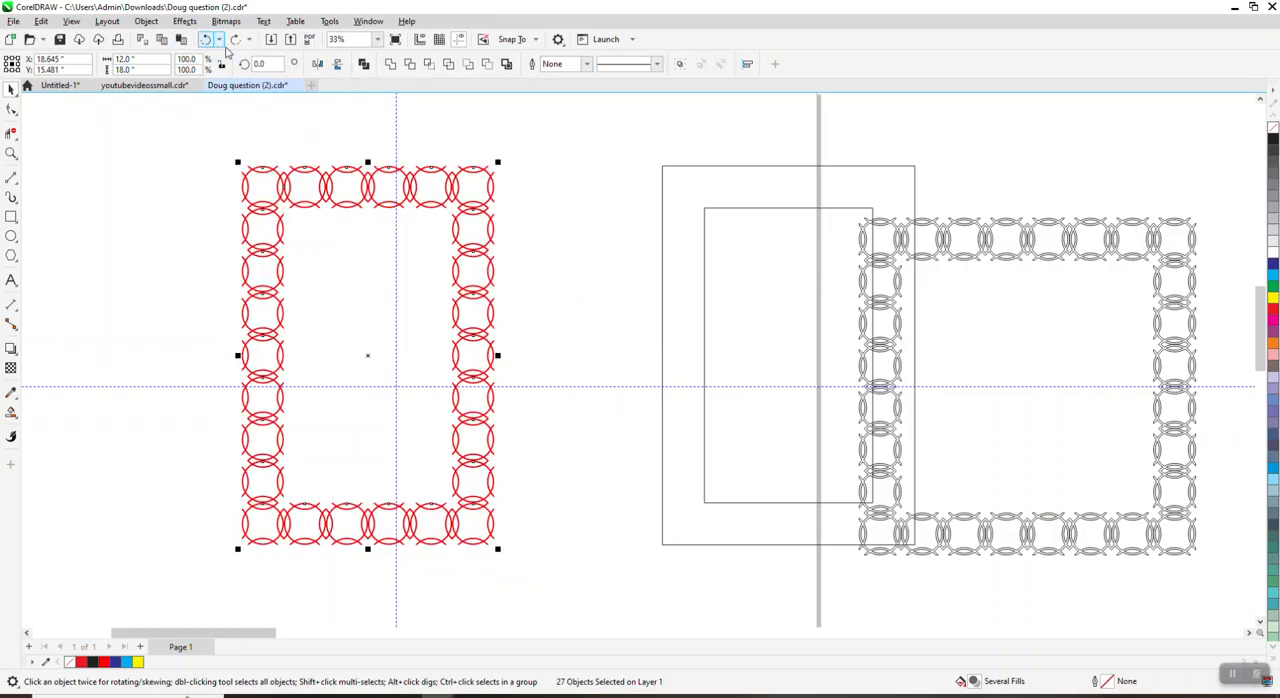
# Step: Try 3 pt and 8 pt outlines on the selected red ring border and undo both
pyautogui.click(586, 66)
pyautogui.click(556, 150)
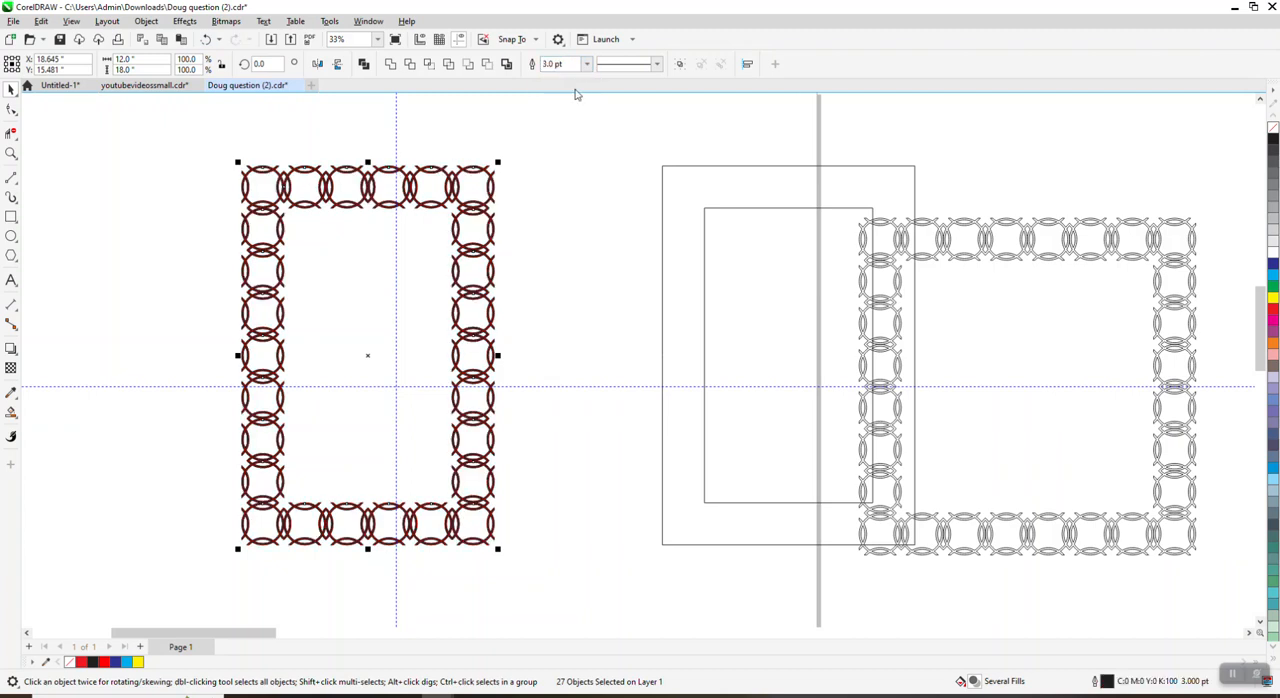
pyautogui.click(586, 64)
pyautogui.click(553, 170)
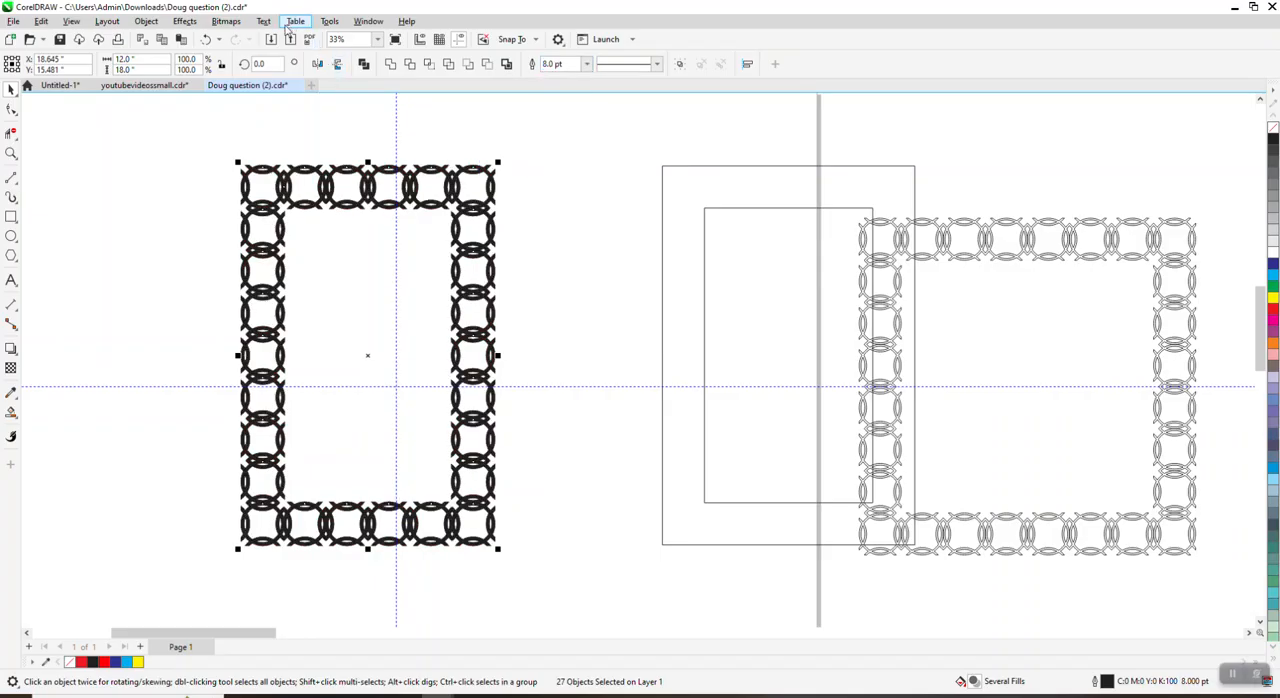
pyautogui.click(206, 39)
pyautogui.click(206, 39)
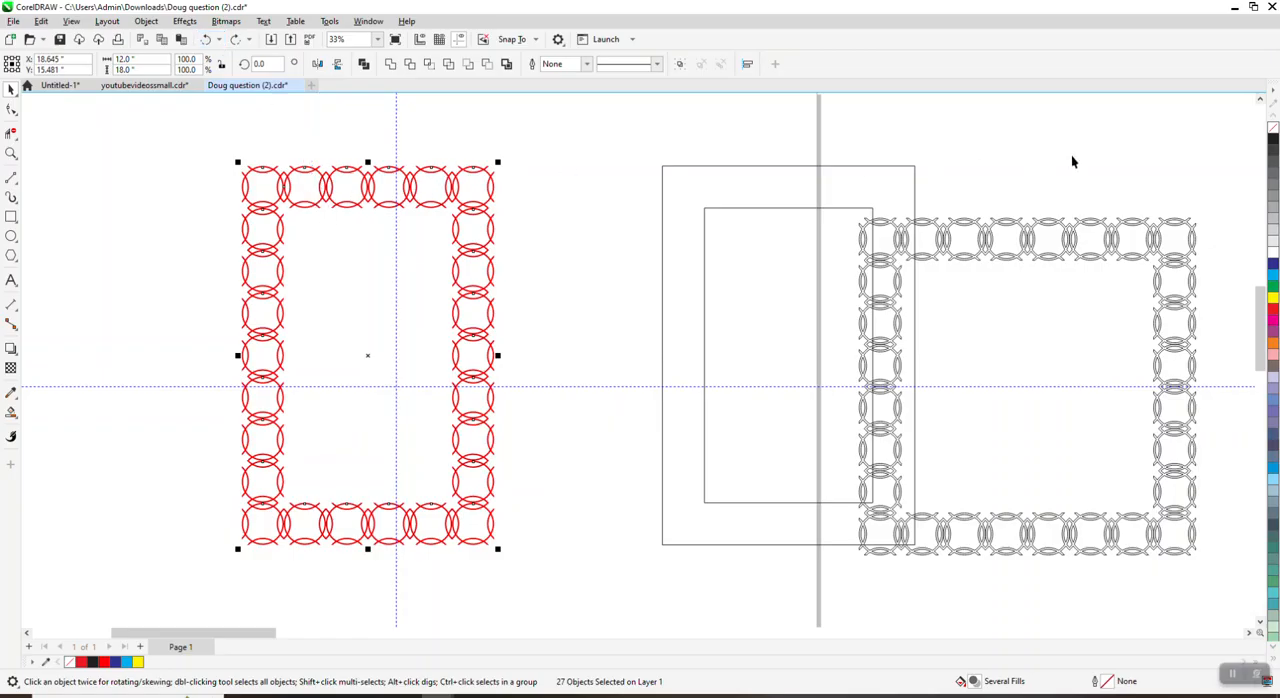
# Step: Remove the ring border's fill and join the cut ring ends at its upper-left corner with inner and outer 3-Point Curve arcs
pyautogui.click(1273, 128)
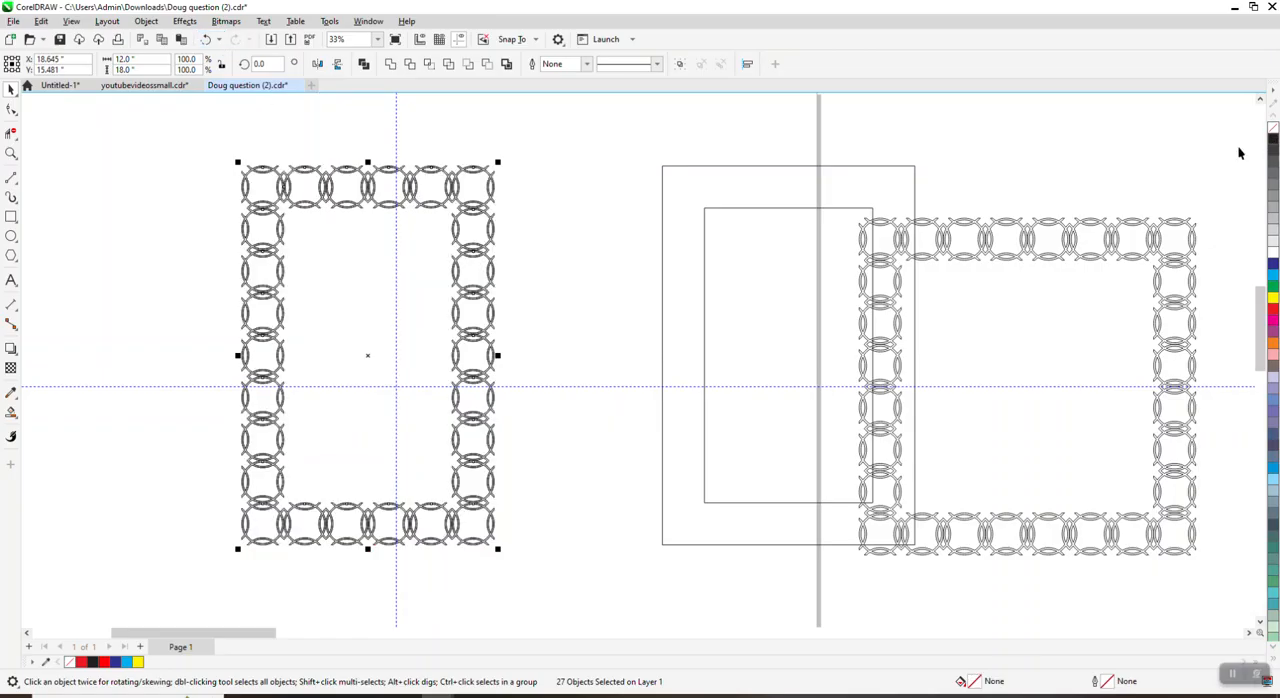
pyautogui.click(11, 153)
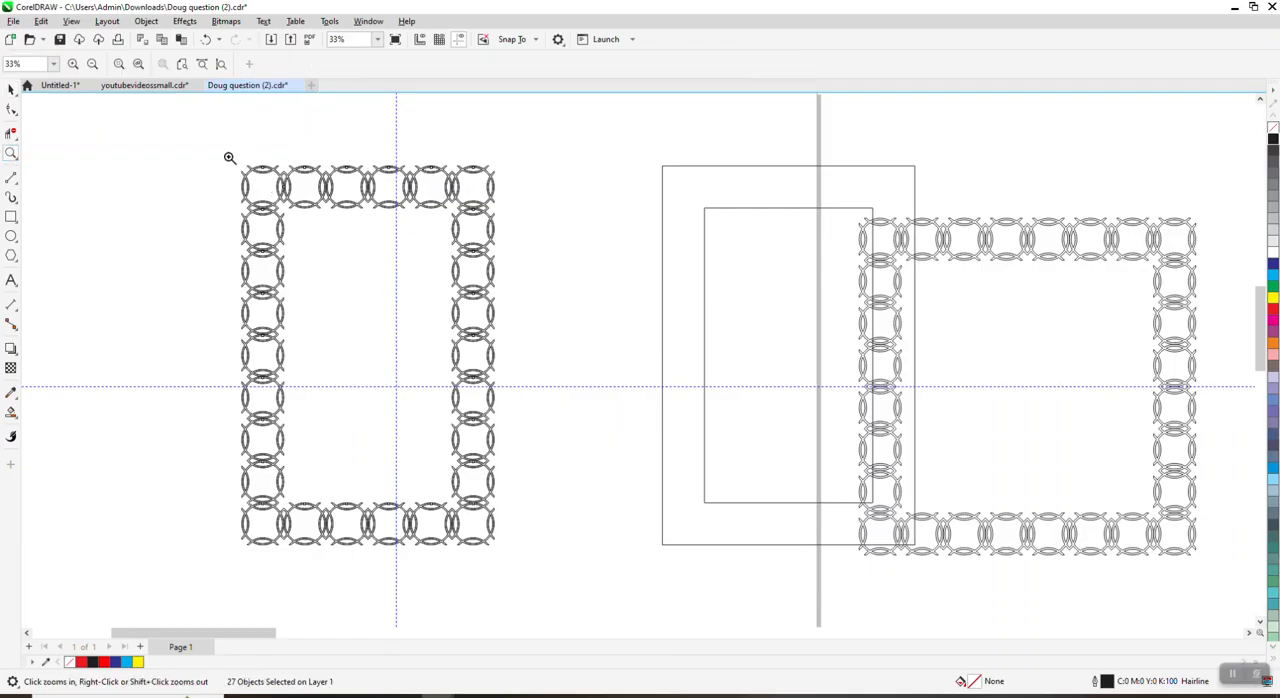
pyautogui.moveTo(229, 157); pyautogui.dragTo(295, 200)
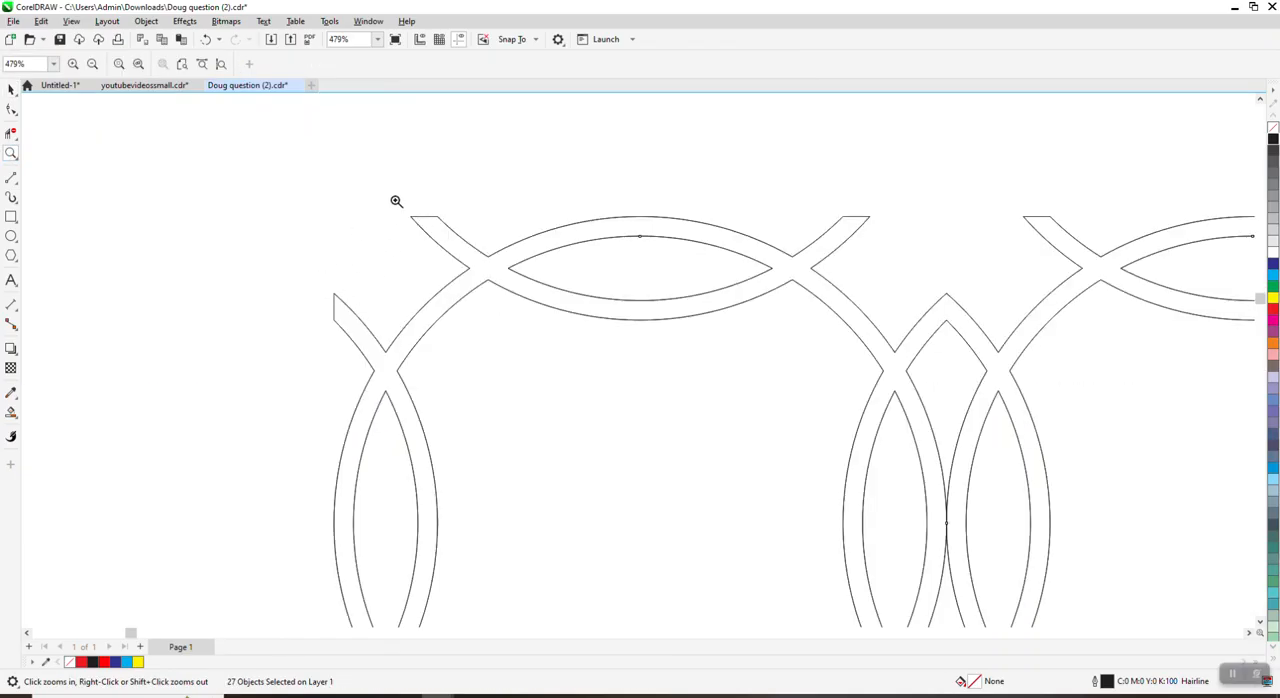
pyautogui.click(12, 196)
pyautogui.click(66, 266)
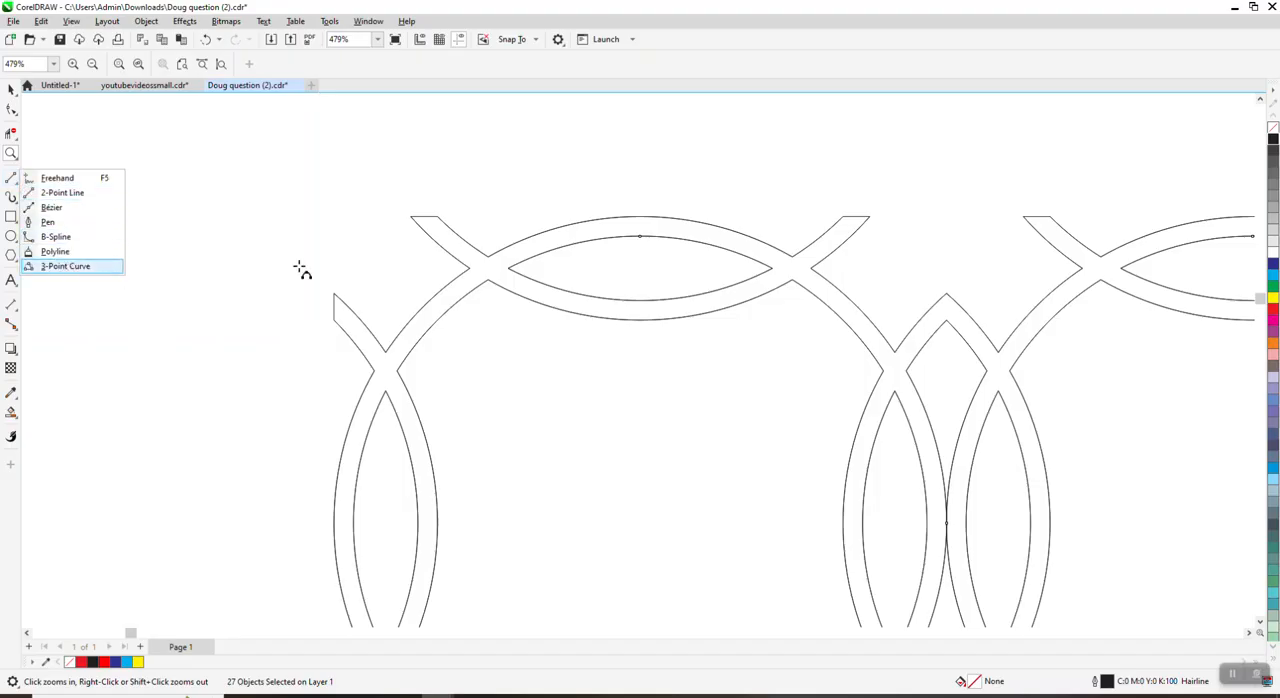
pyautogui.moveTo(410, 216); pyautogui.dragTo(333, 293)
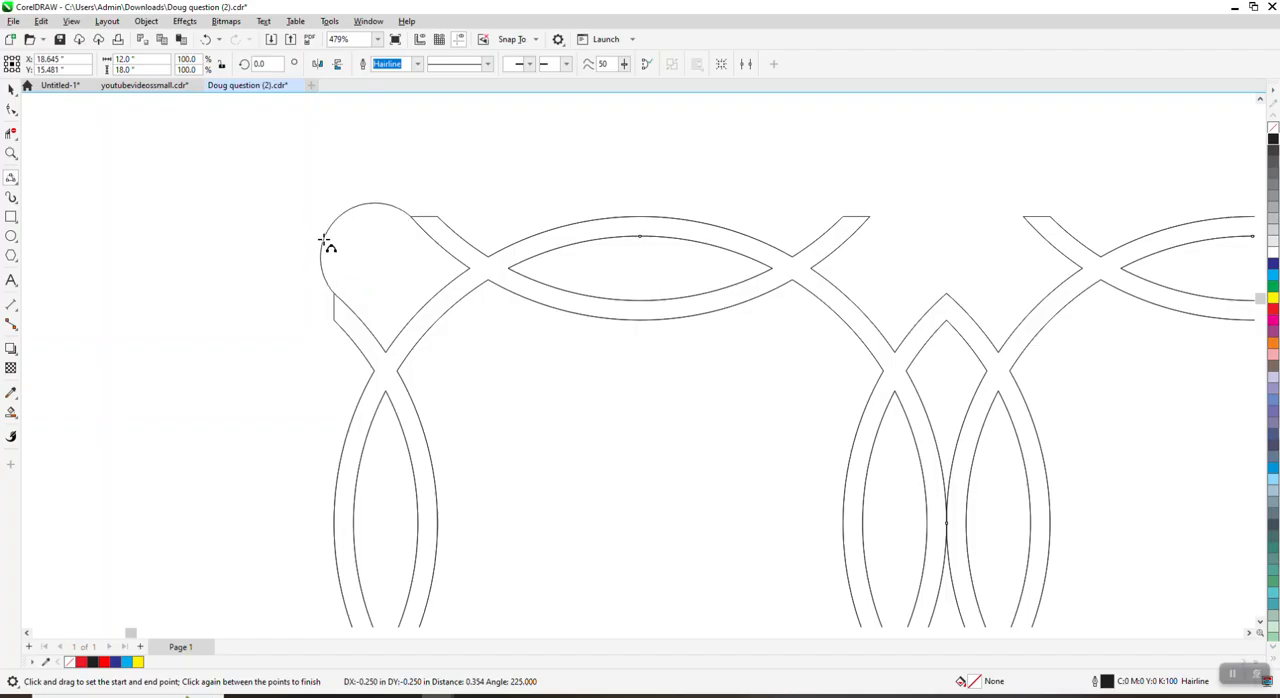
pyautogui.click(325, 241)
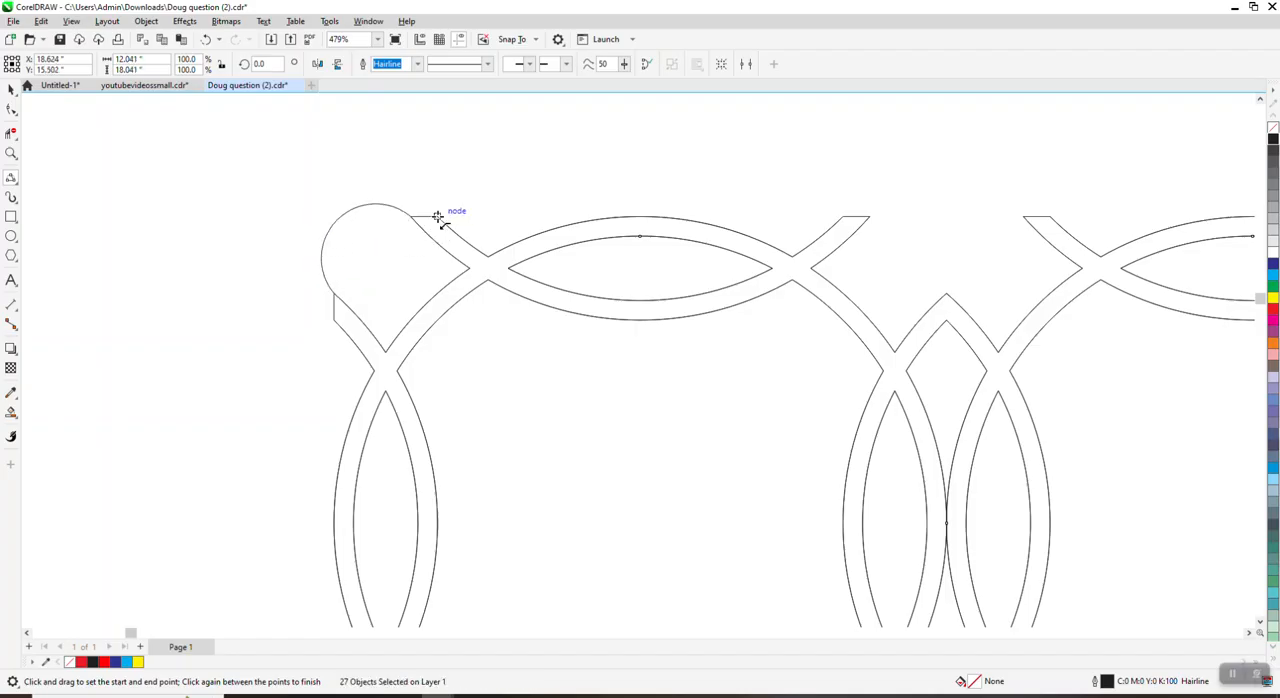
pyautogui.moveTo(436, 217); pyautogui.dragTo(333, 321)
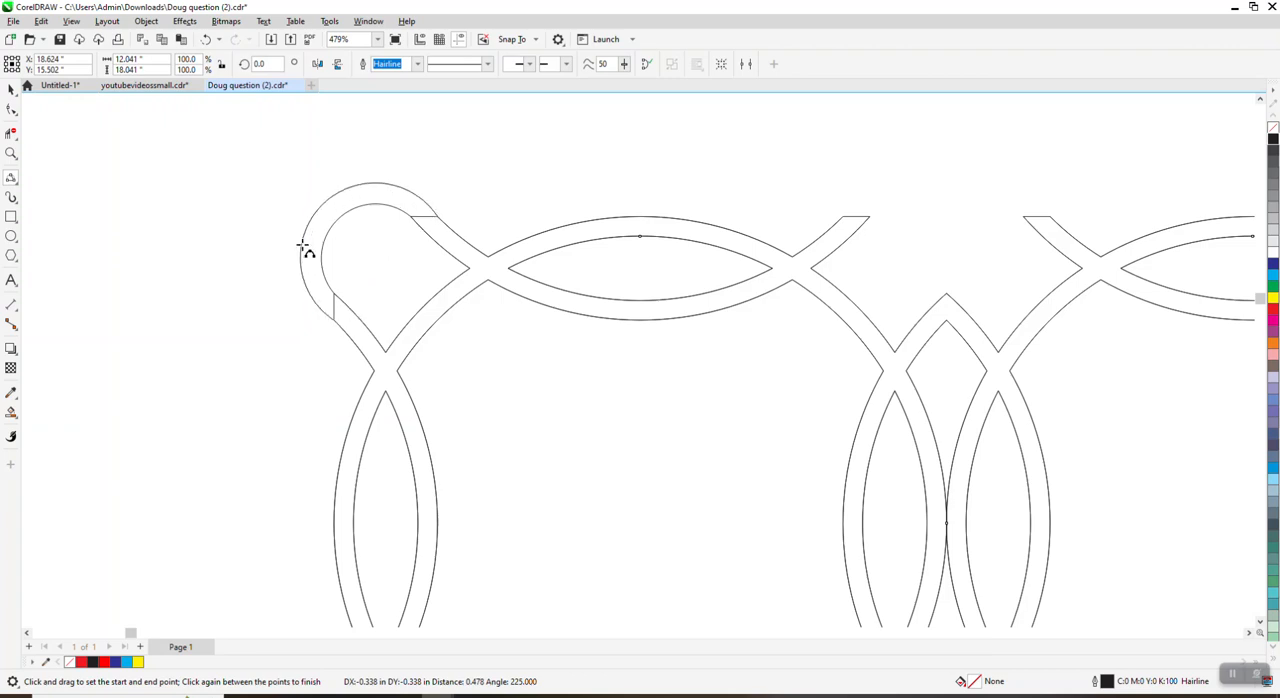
pyautogui.click(305, 250)
# Step: Delete the two short straight end segments separating the new corner loop from the ring with Virtual Segment Delete
pyautogui.scroll(-2, 355, 208)
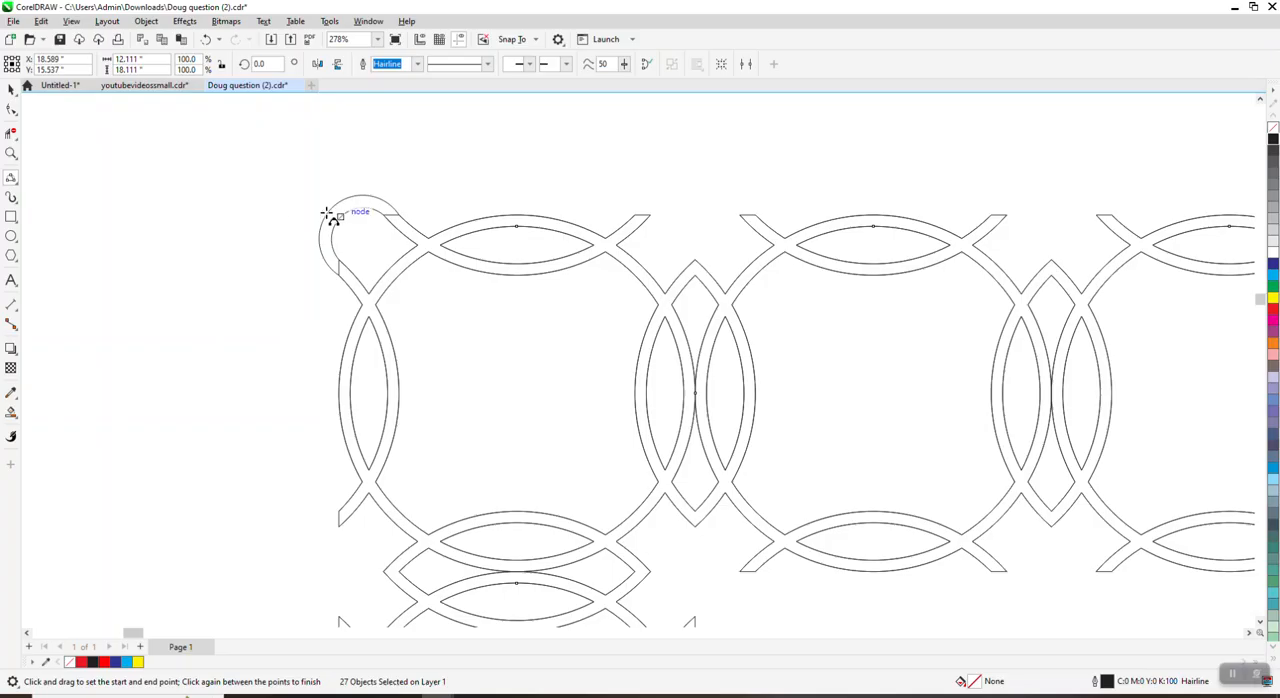
pyautogui.scroll(-4, 325, 212)
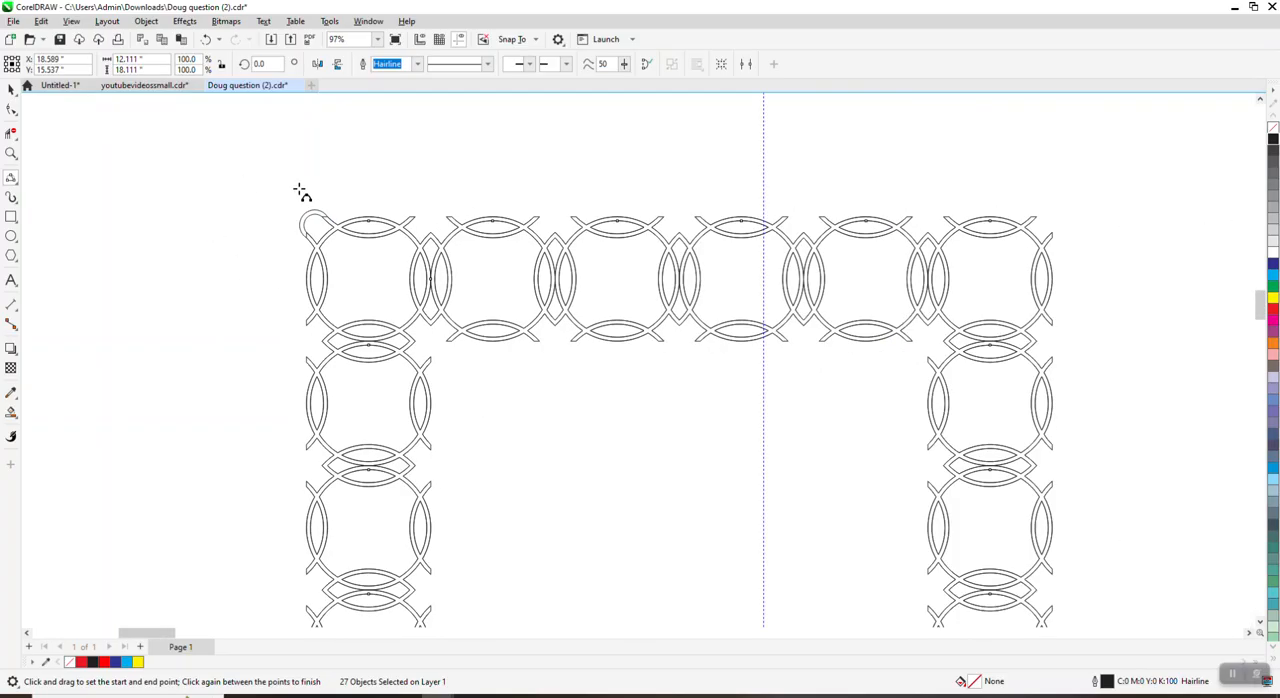
pyautogui.scroll(-2, 300, 195)
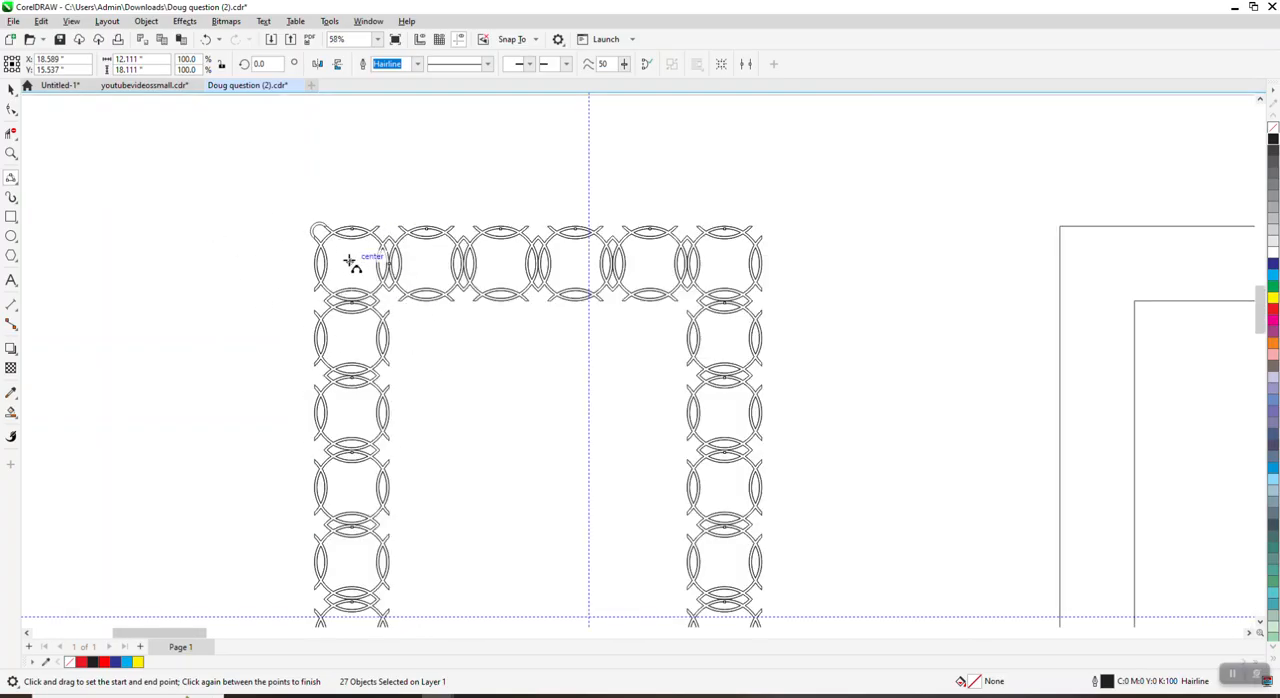
pyautogui.scroll(-1, 350, 262)
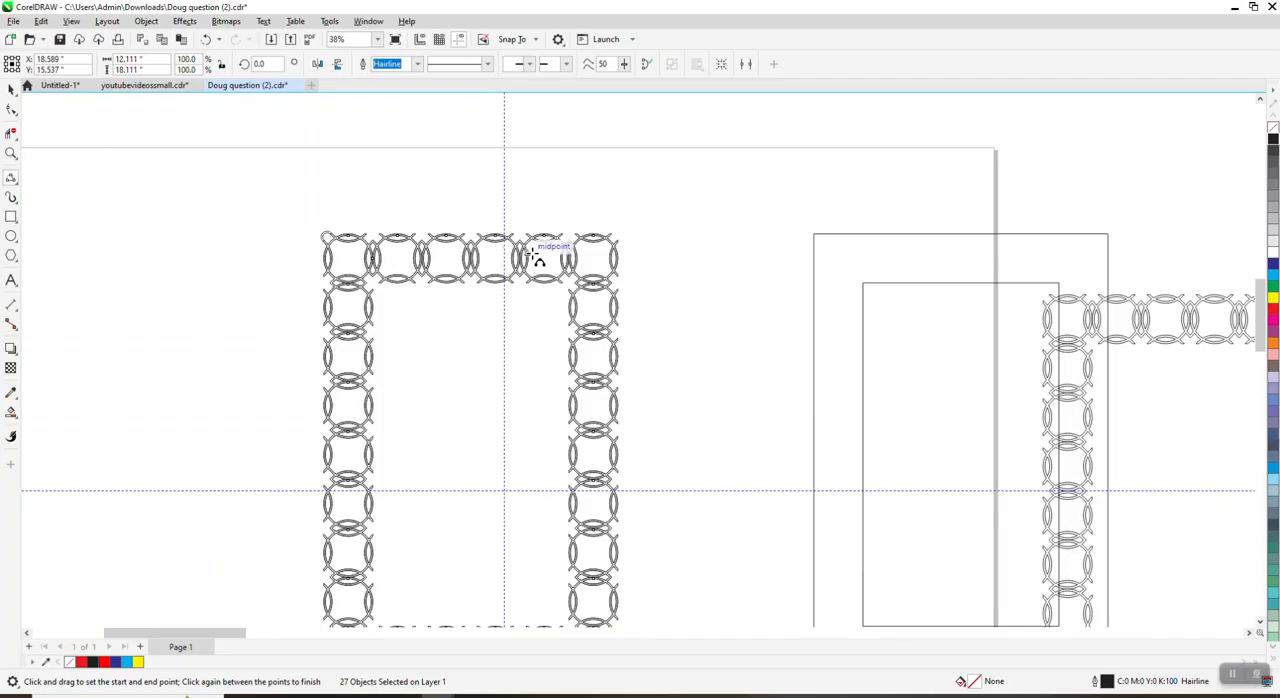
pyautogui.click(11, 153)
pyautogui.moveTo(268, 218); pyautogui.dragTo(474, 314)
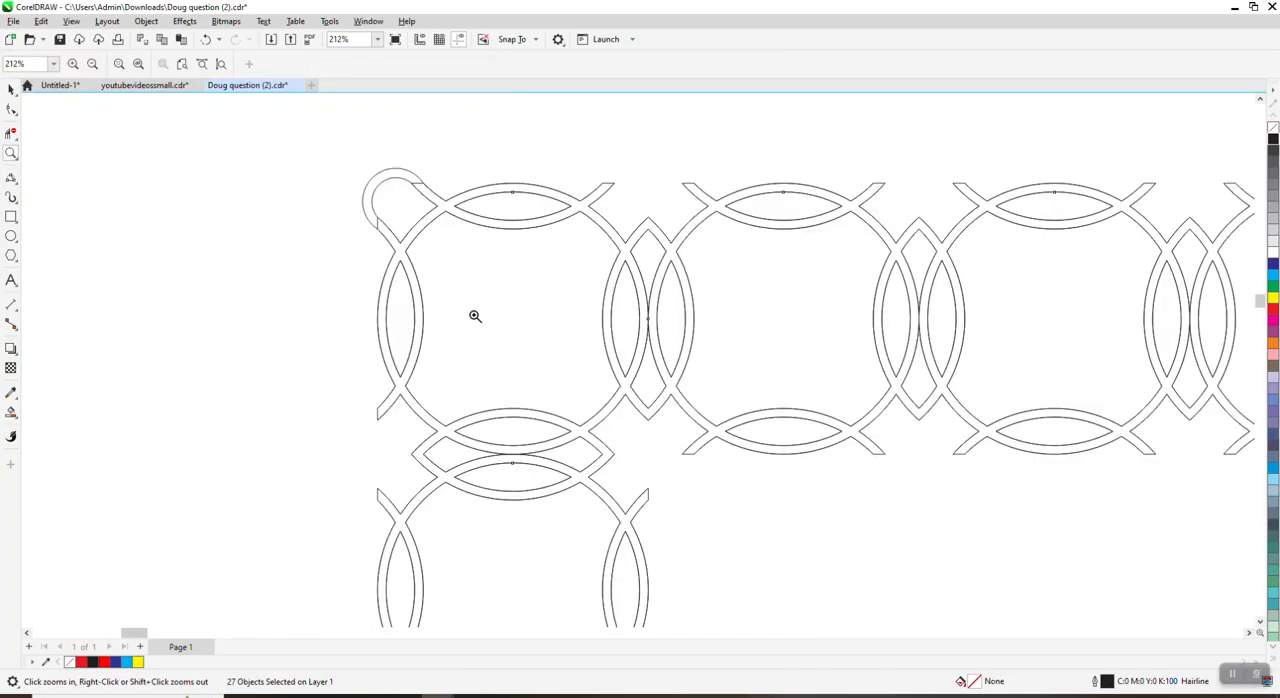
pyautogui.click(11, 133)
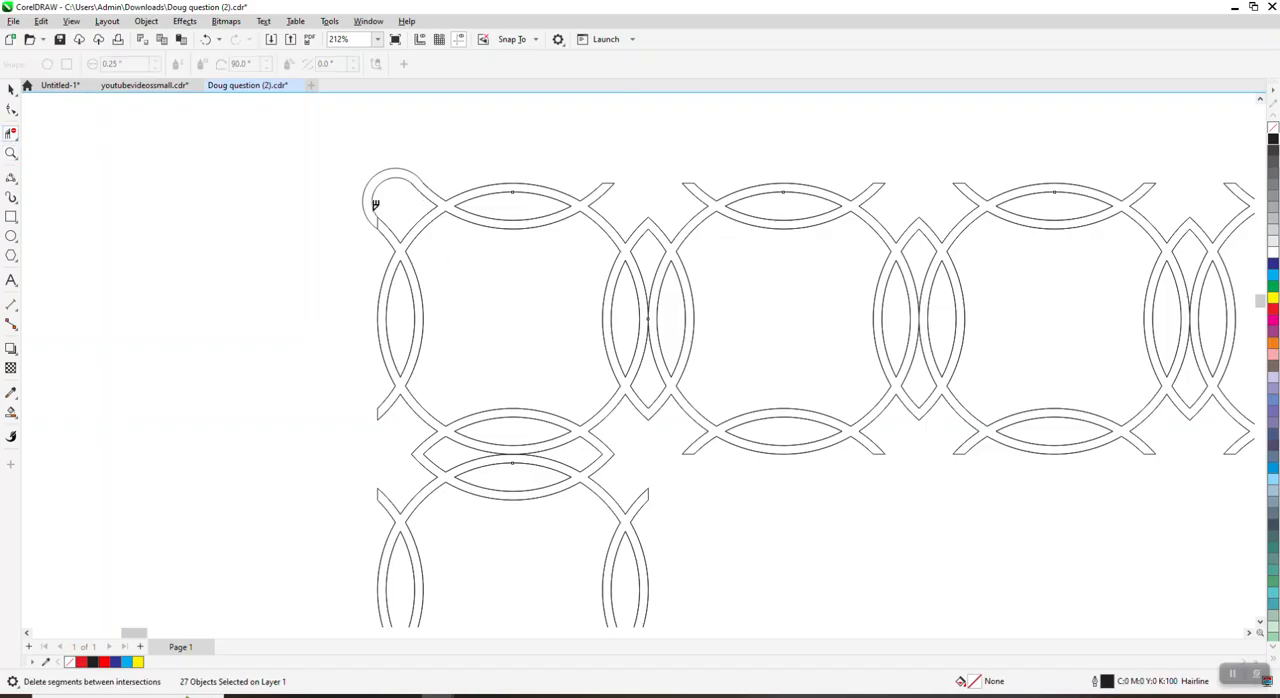
# Step: Try a red Smart Fill with a 0.5 pt outline on the border with its corner loop, and undo it
pyautogui.scroll(-2, 405, 242)
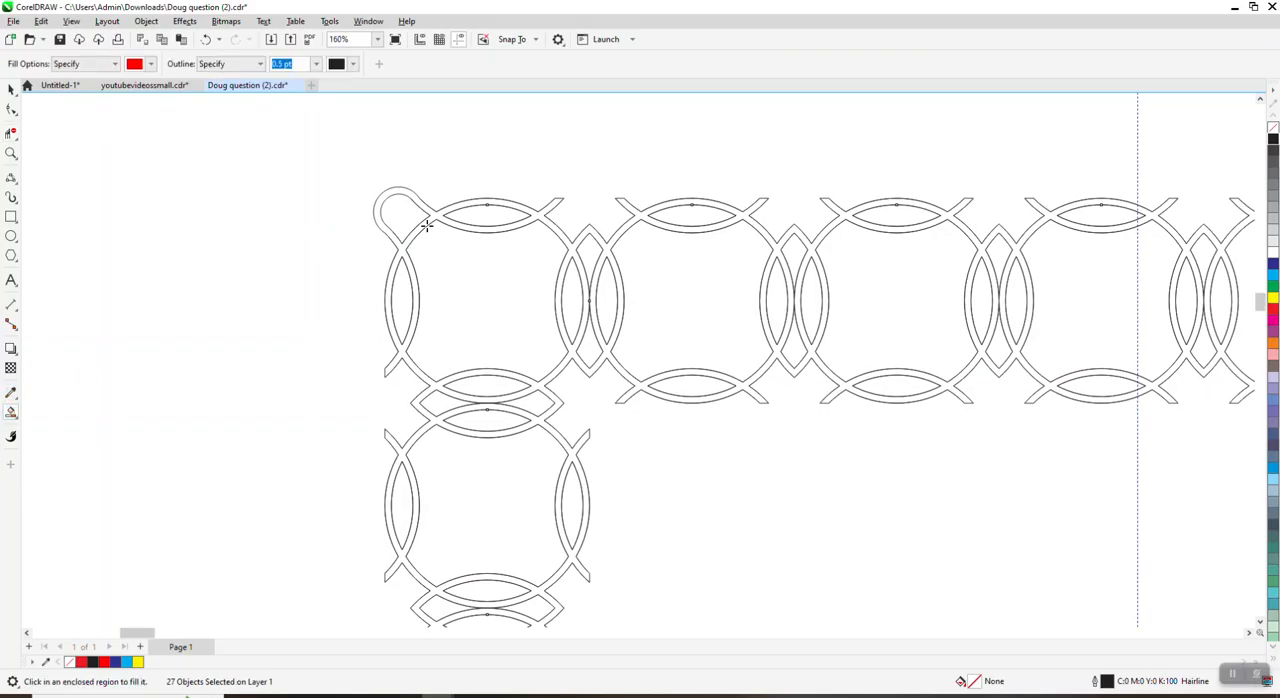
pyautogui.click(435, 217)
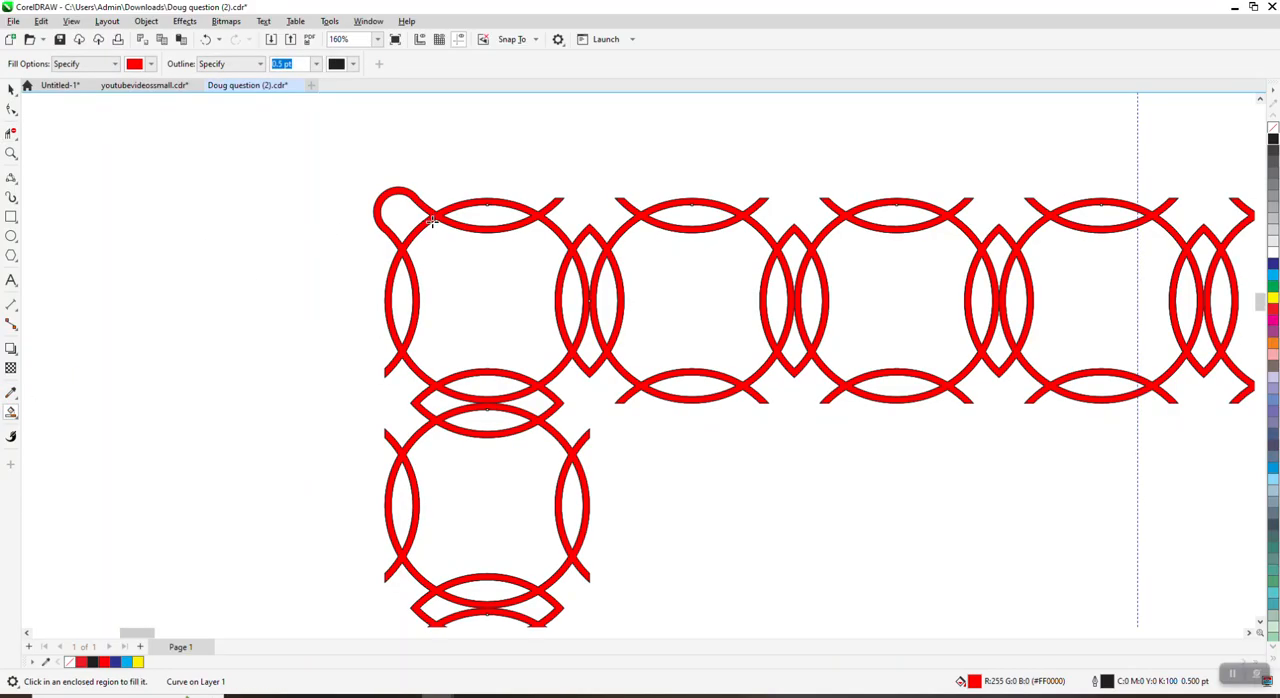
pyautogui.scroll(-2, 146, 238)
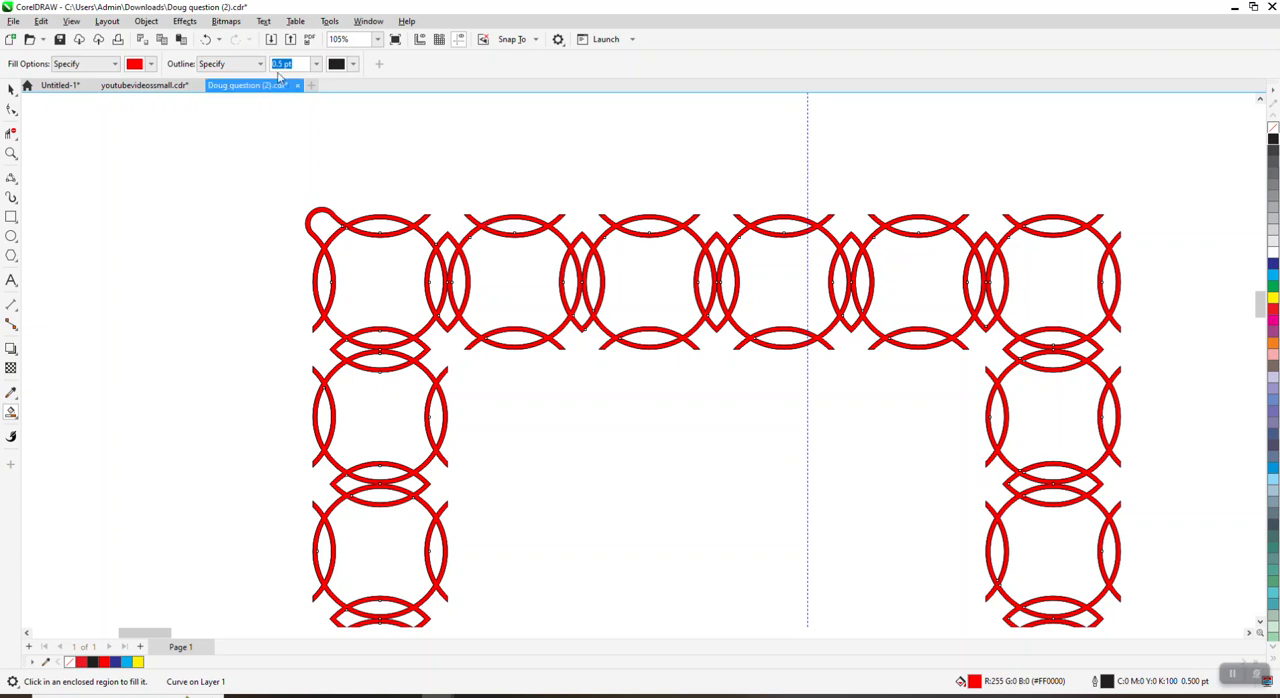
pyautogui.click(207, 39)
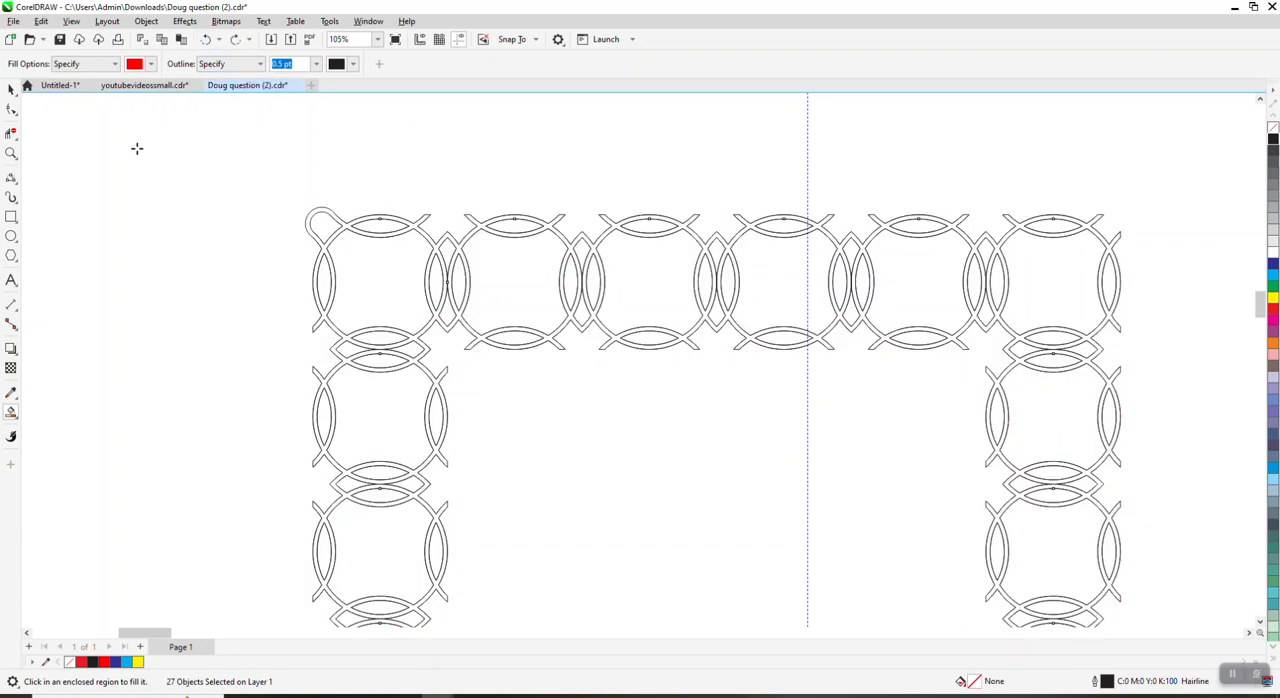
# Step: Draw inner and outer 3-Point Curve arcs about 1.32 and 1.5 inches wide above the second top ring, joining its cut ends
pyautogui.click(12, 153)
pyautogui.moveTo(436, 202); pyautogui.dragTo(624, 272)
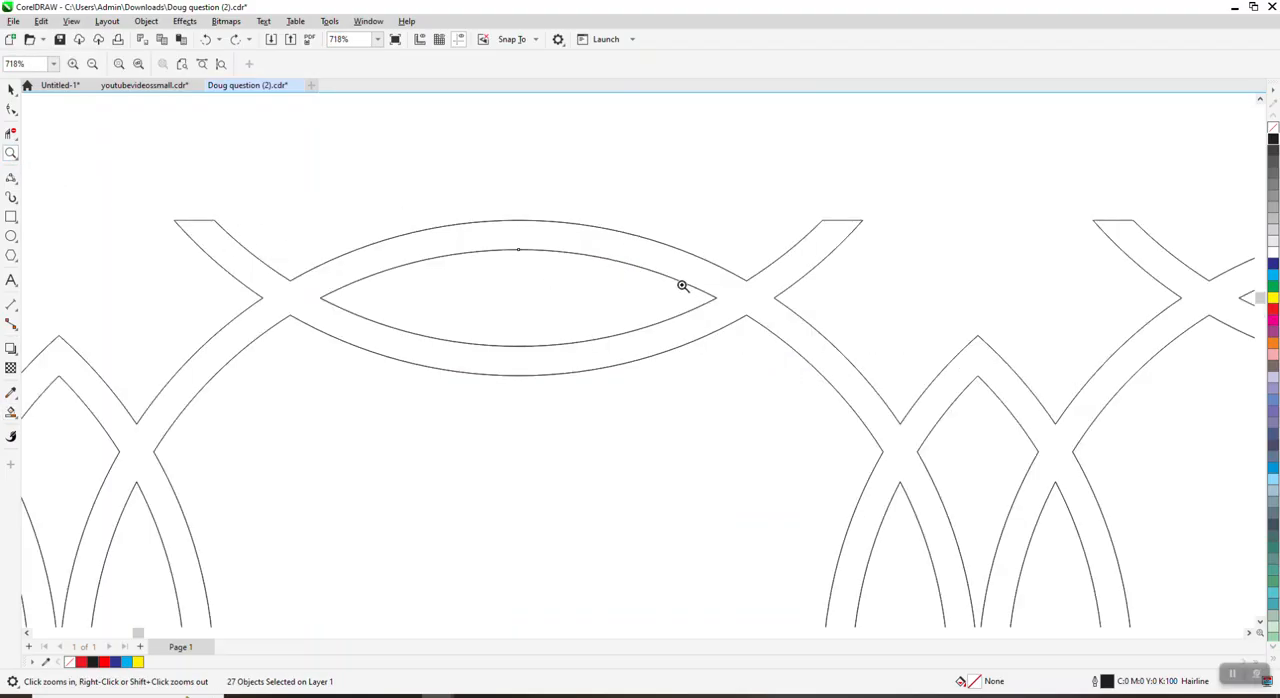
pyautogui.click(12, 178)
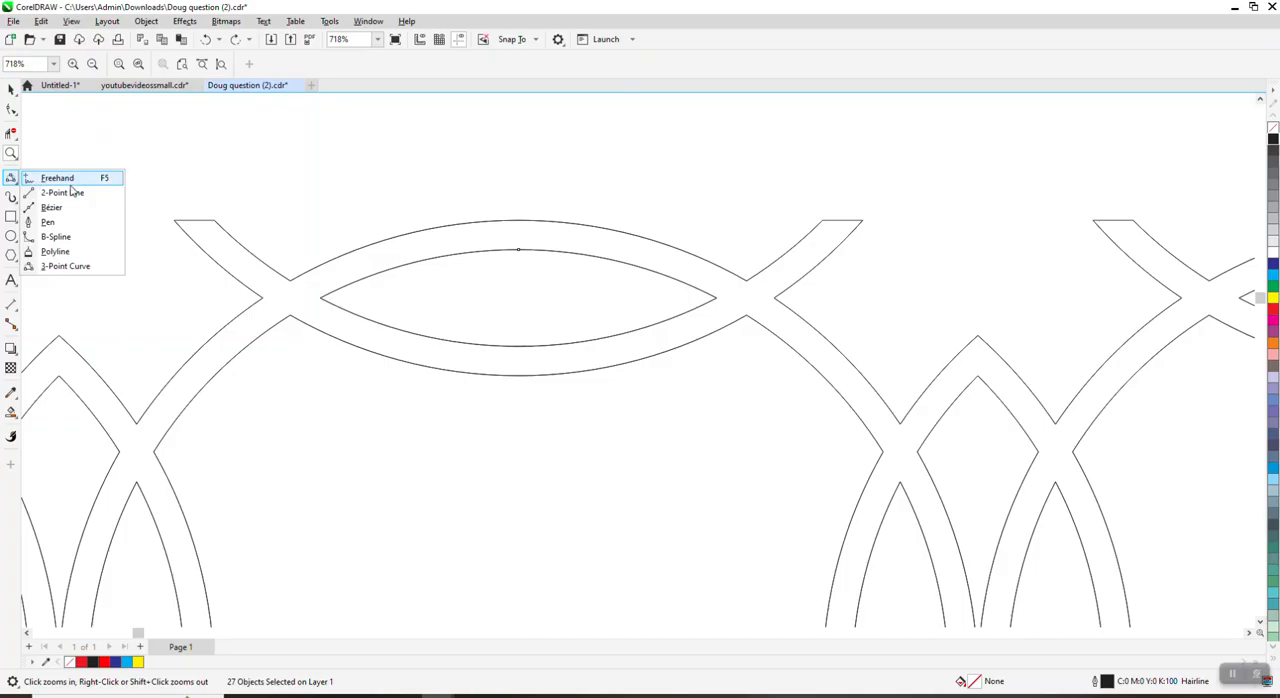
pyautogui.click(104, 266)
pyautogui.moveTo(215, 220); pyautogui.dragTo(822, 221)
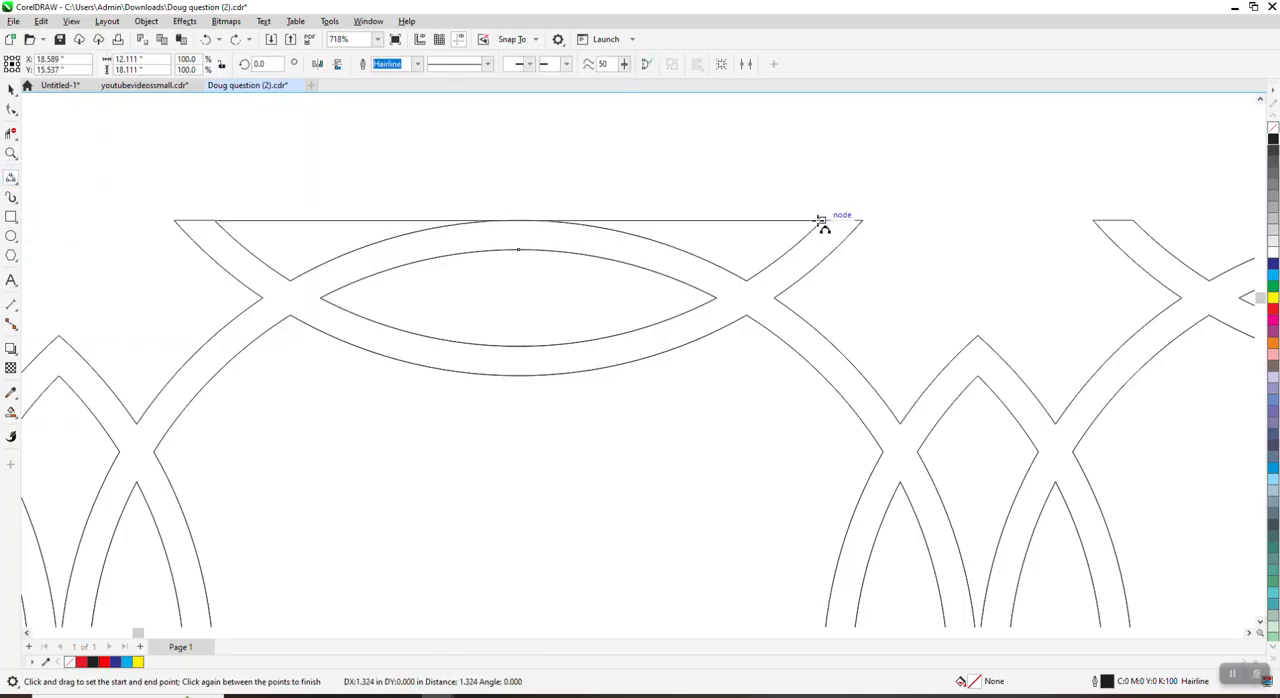
pyautogui.click(785, 209)
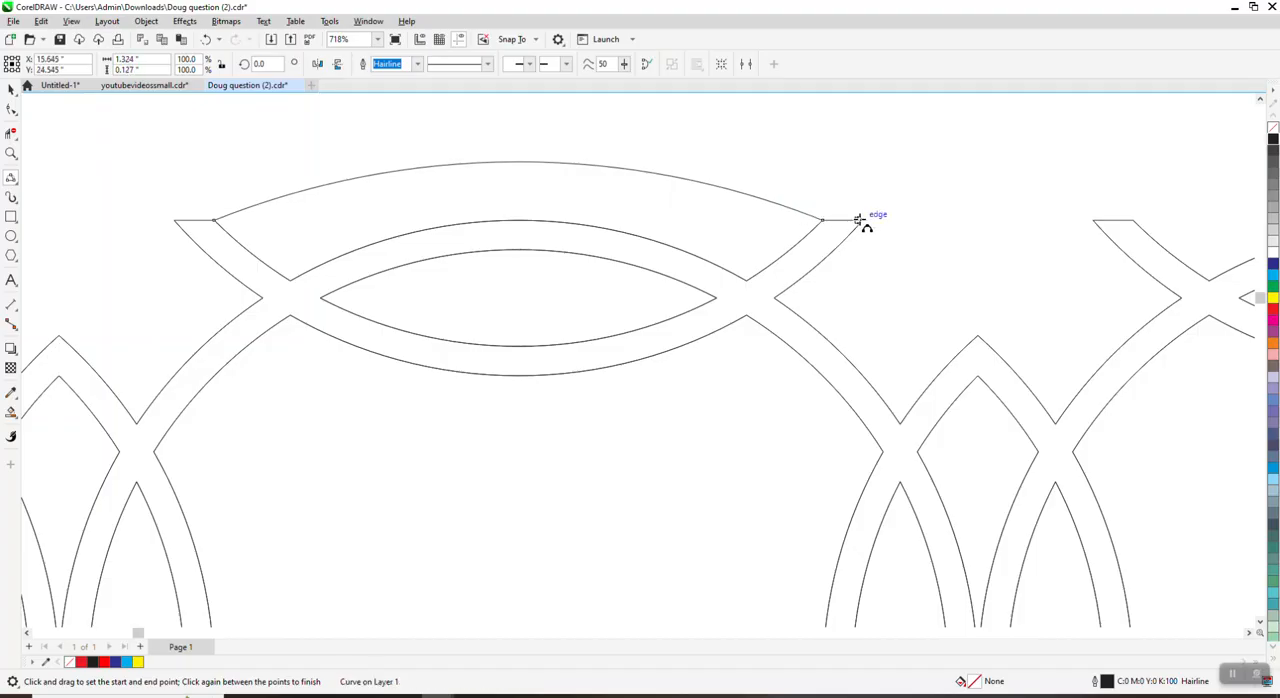
pyautogui.moveTo(860, 220); pyautogui.dragTo(176, 220)
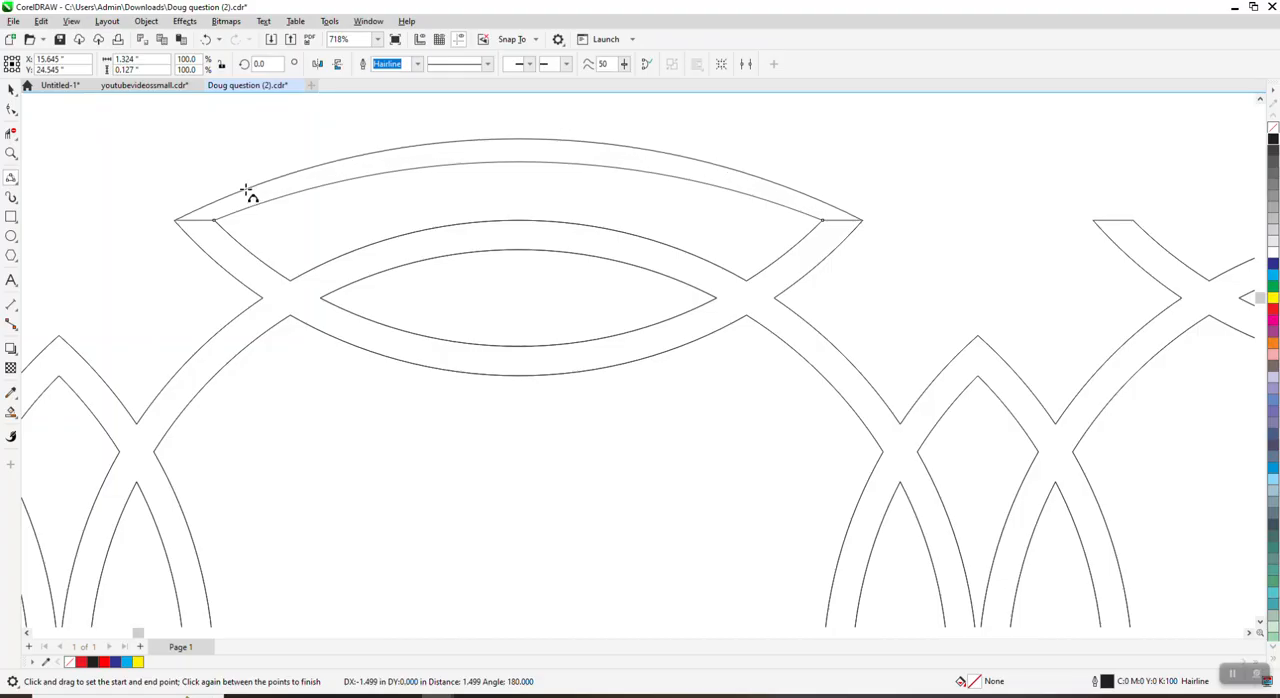
pyautogui.click(246, 191)
# Step: Deselect the new arc and set the nudge distance to 2 inches
pyautogui.scroll(-3, 65, 170)
pyautogui.scroll(-1, 78, 148)
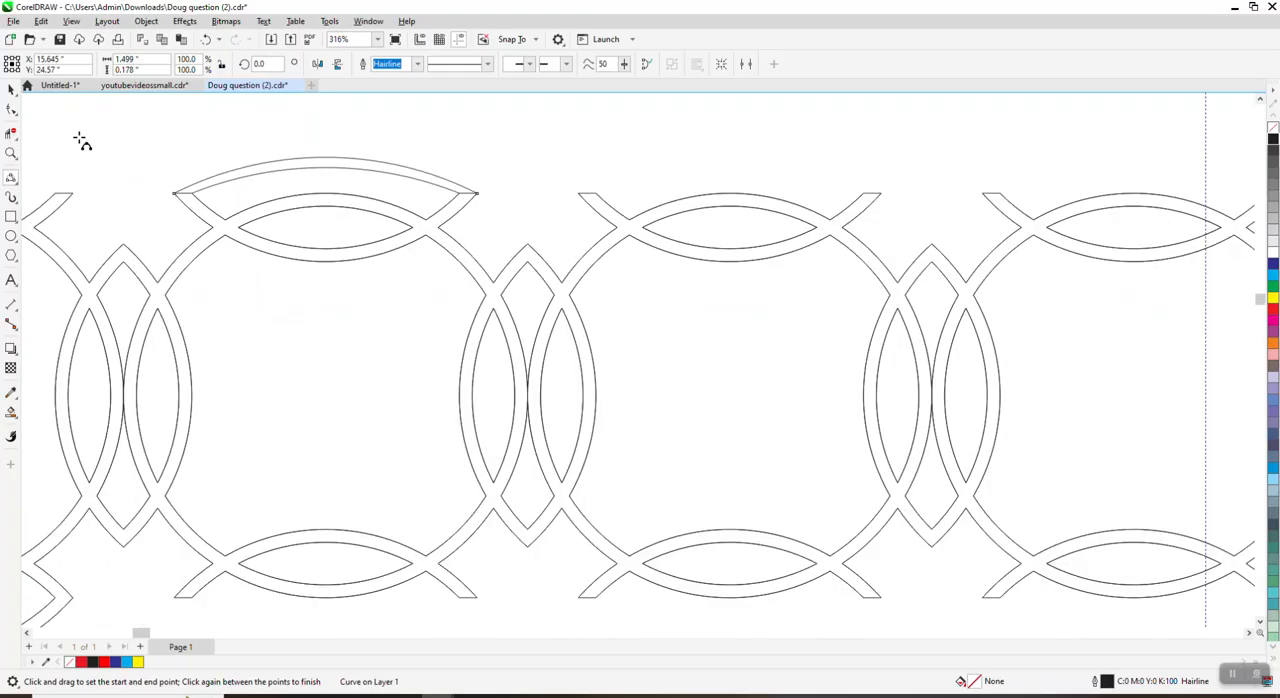
pyautogui.click(12, 89)
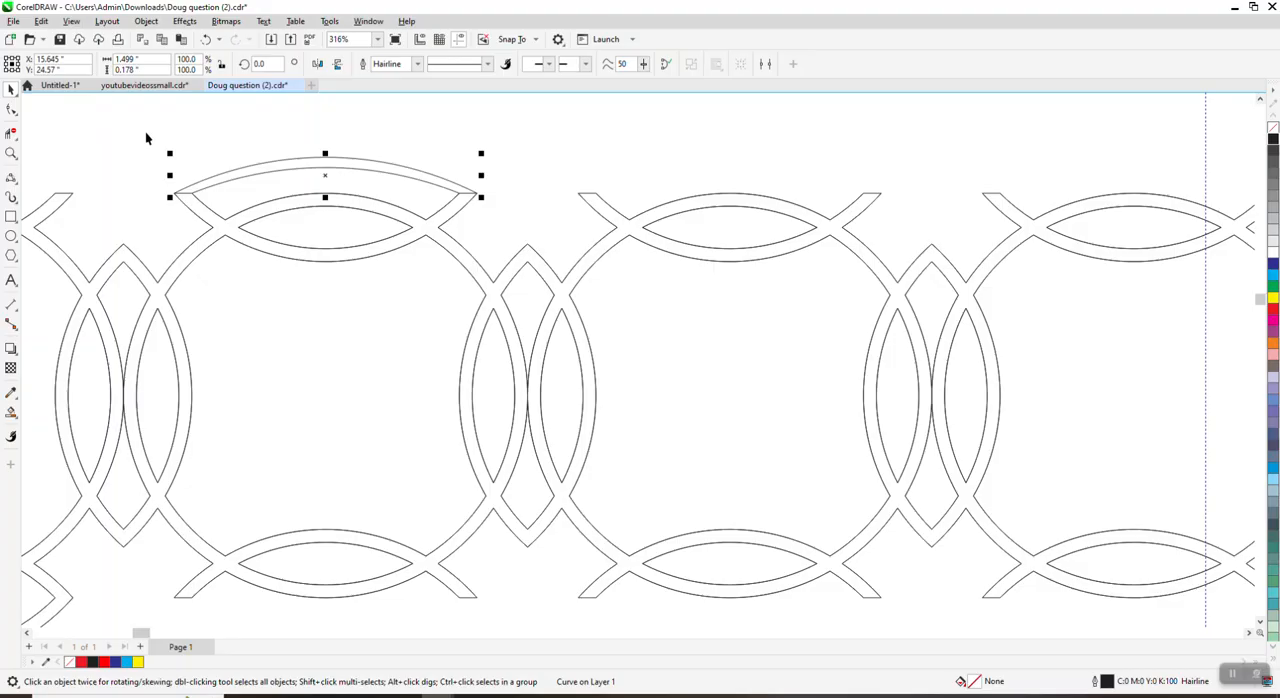
pyautogui.click(503, 140)
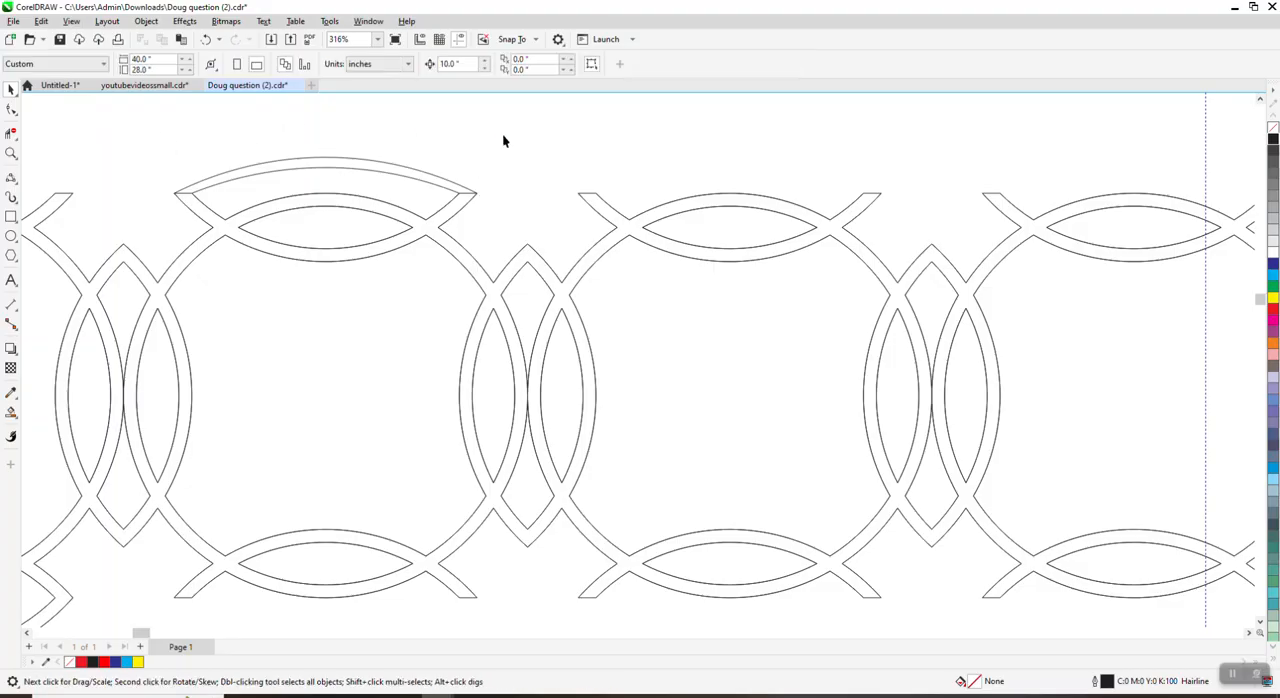
pyautogui.doubleClick(459, 64)
pyautogui.write('2')
# Step: Try duplicating both arcs 2 inches to the right onto the next ring, and delete the duplicates
pyautogui.moveTo(143, 144); pyautogui.dragTo(508, 222)
pyautogui.hotkey('ctrl', 'd')
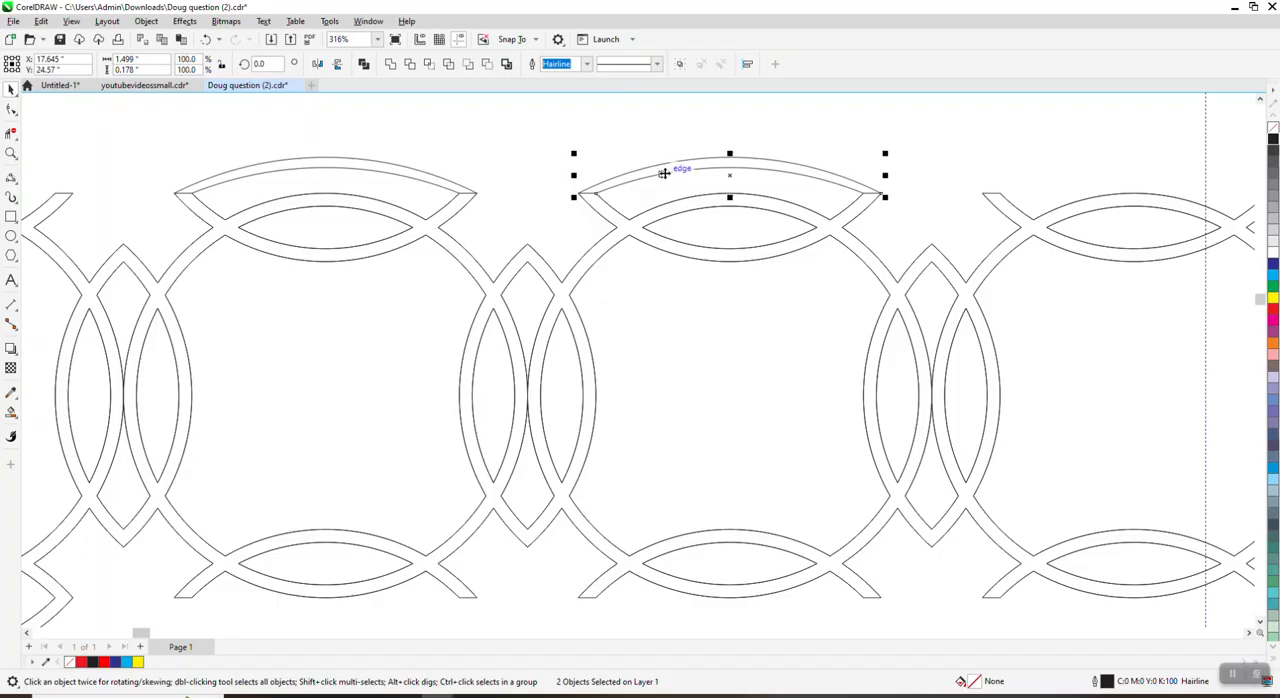
pyautogui.press('Delete')
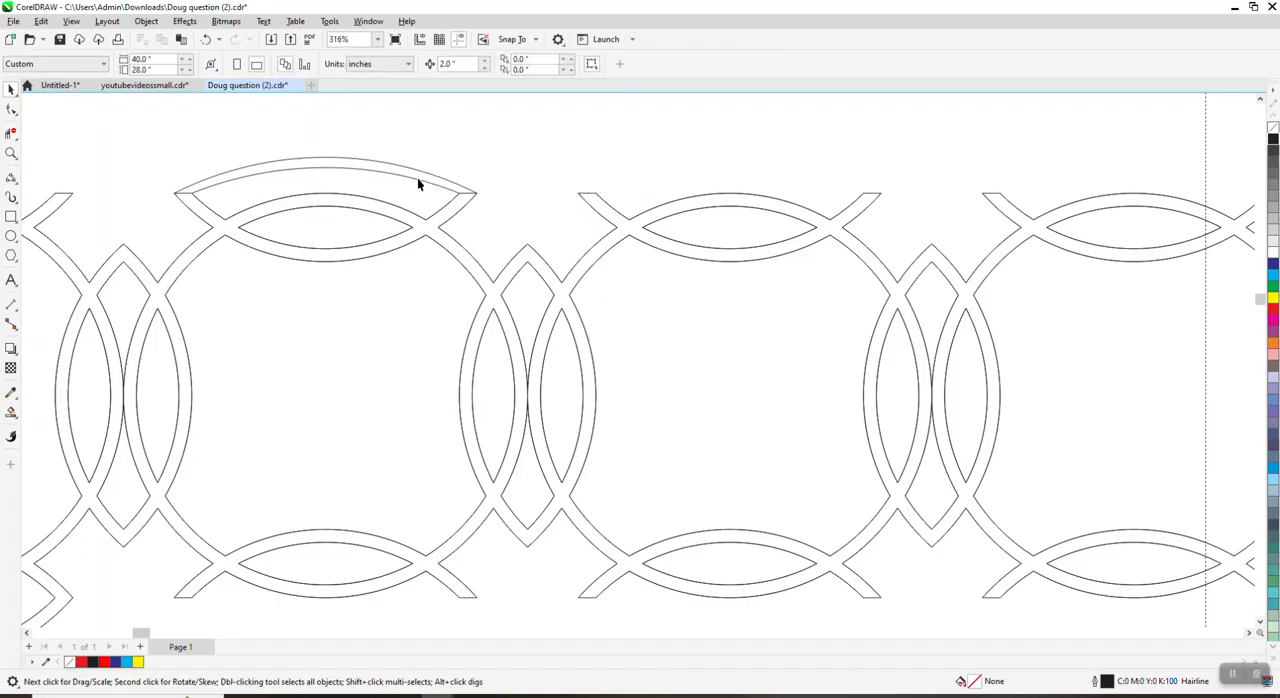
pyautogui.moveTo(565, 252); pyautogui.dragTo(548, 223)
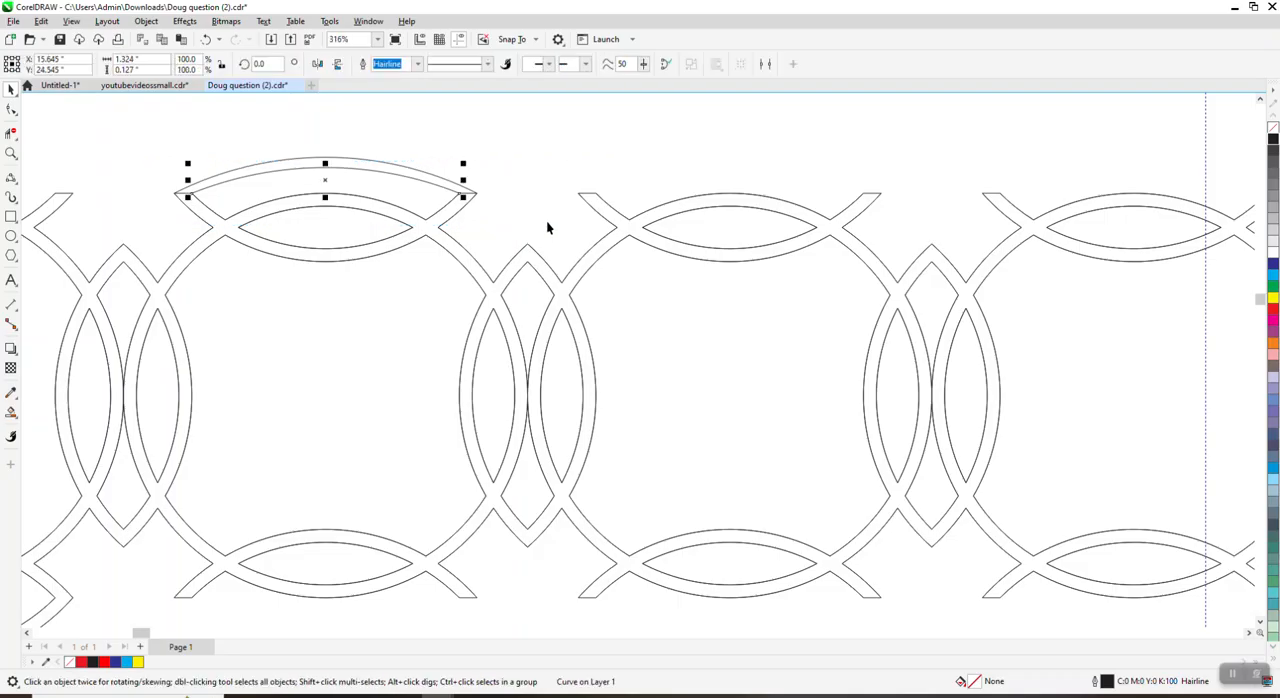
pyautogui.press('Up')
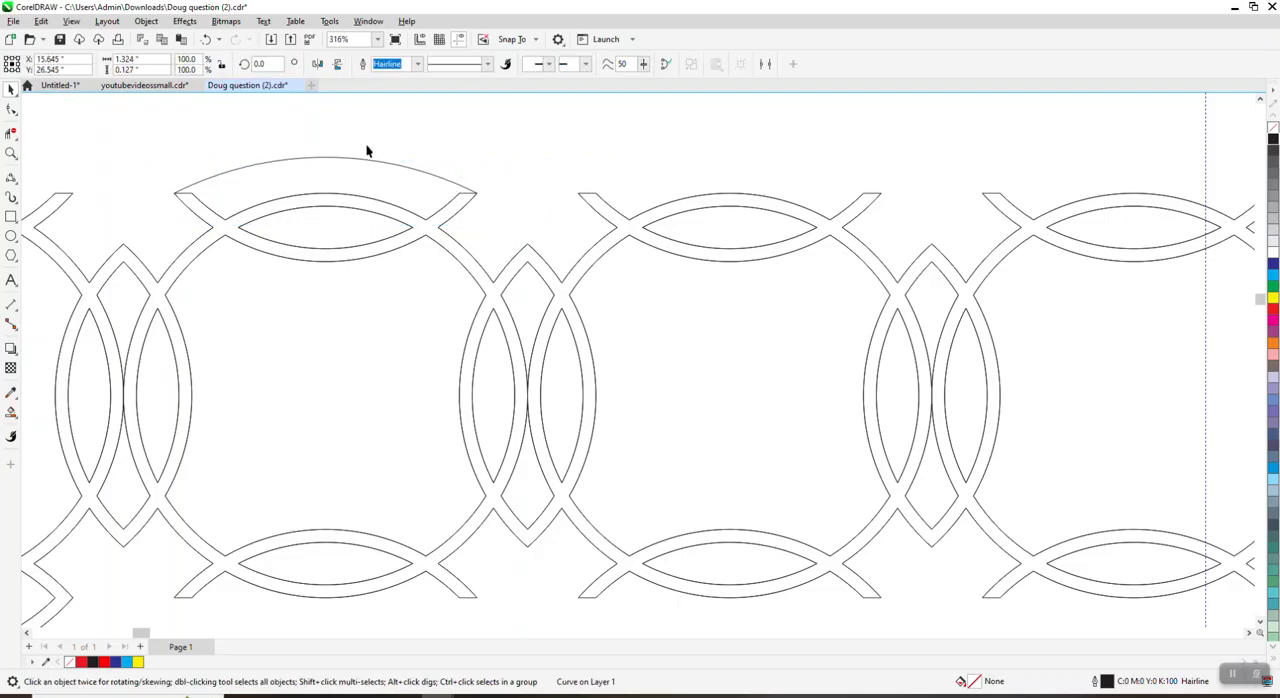
pyautogui.click(205, 39)
# Step: Move both arcs above the second top ring up by 2 inches
pyautogui.moveTo(153, 148); pyautogui.dragTo(526, 271)
pyautogui.press('Up')
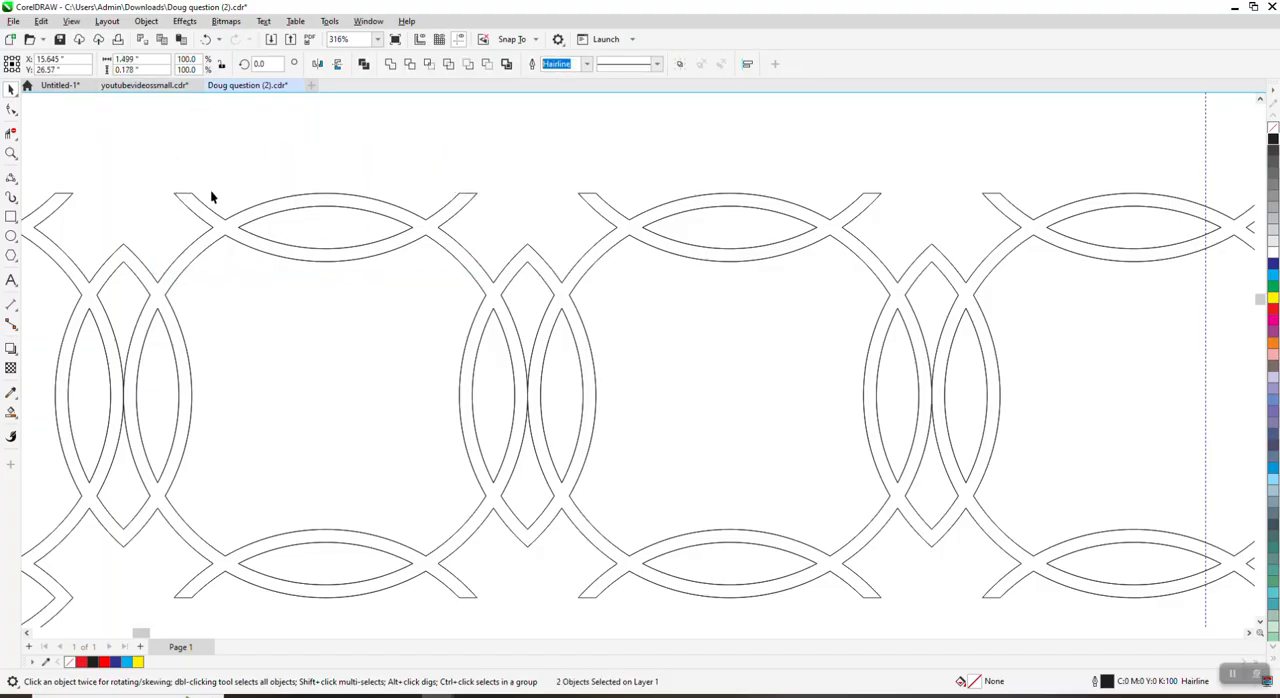
# Step: Try deleting the upper end nodes of the second and third top rings with the Shape tool, and undo the deletion
pyautogui.press('F10')
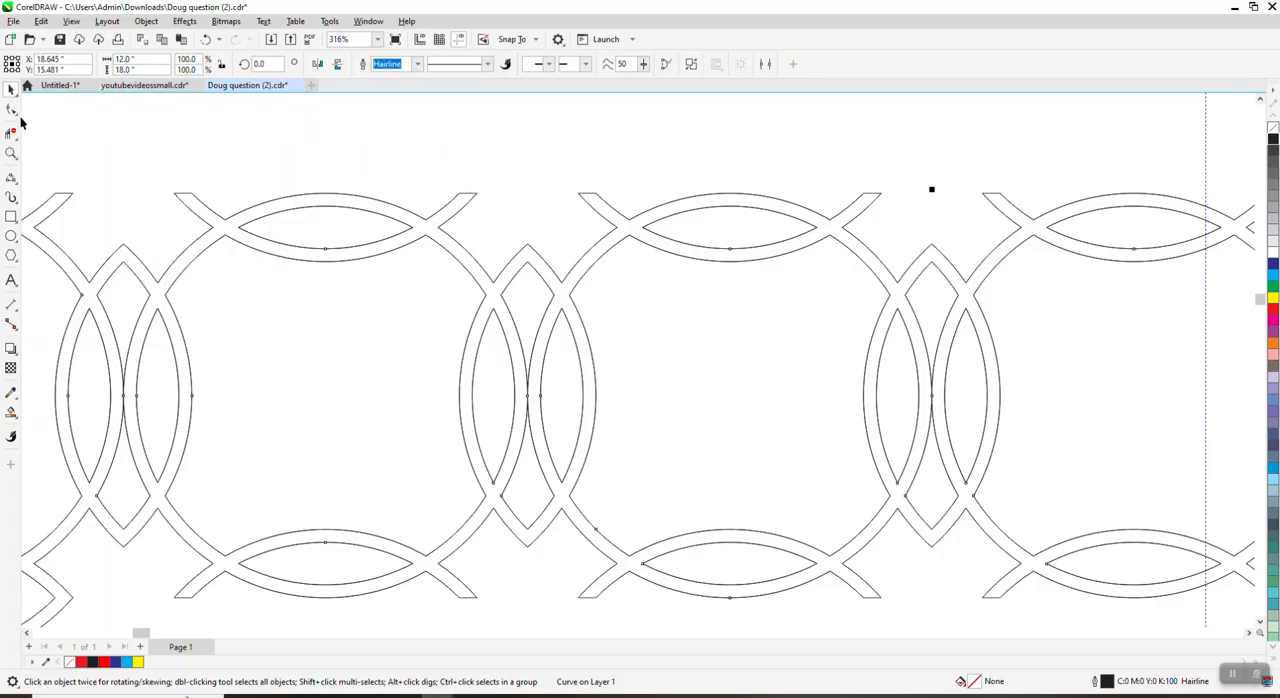
pyautogui.click(20, 120)
pyautogui.moveTo(163, 185); pyautogui.dragTo(915, 207)
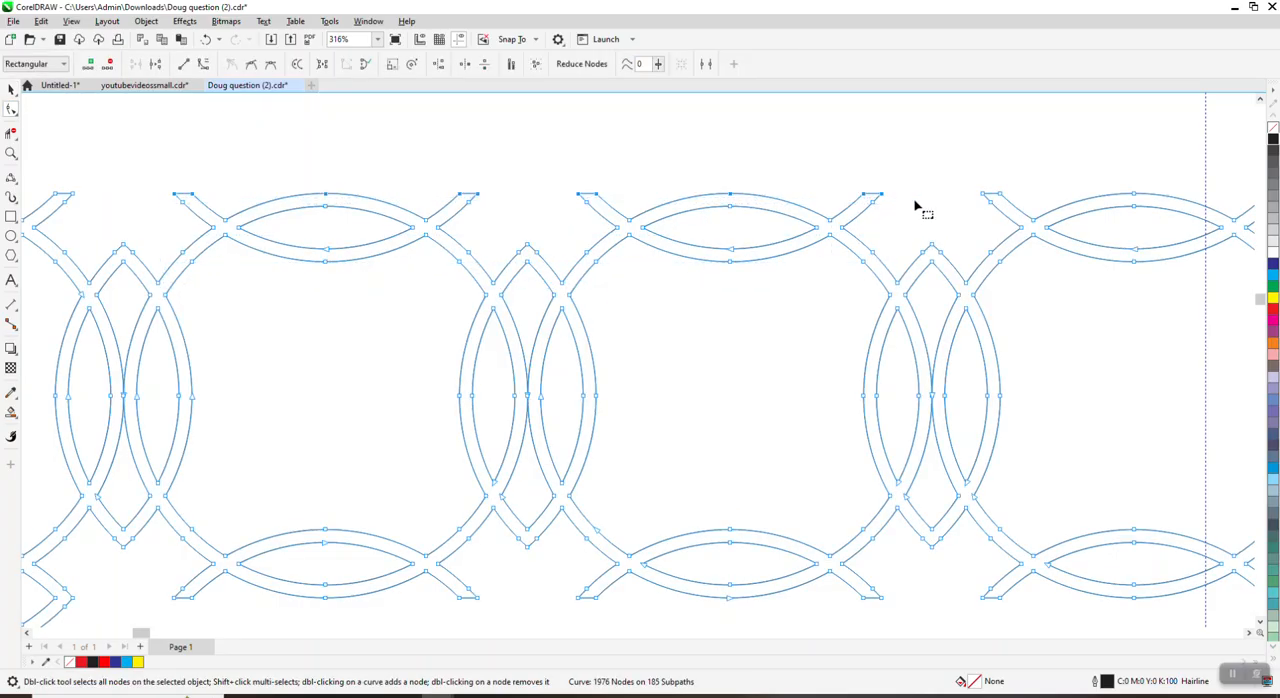
pyautogui.press('Delete')
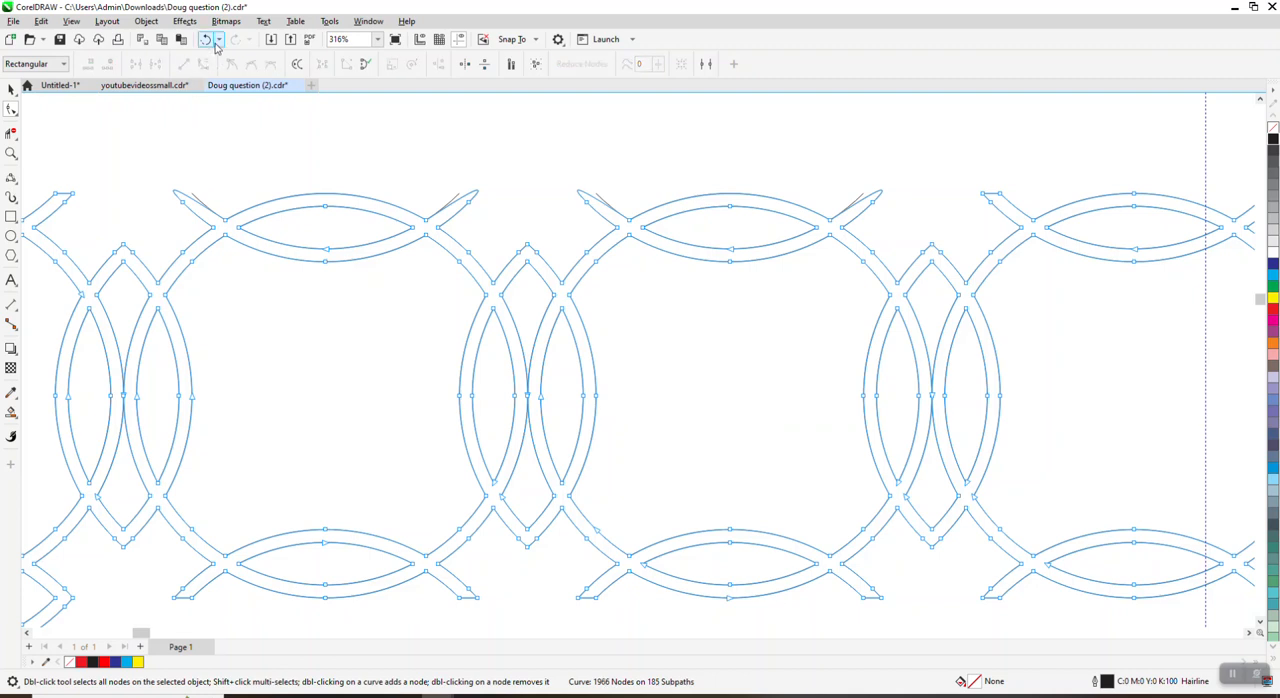
pyautogui.hotkey('ctrl', 'z')
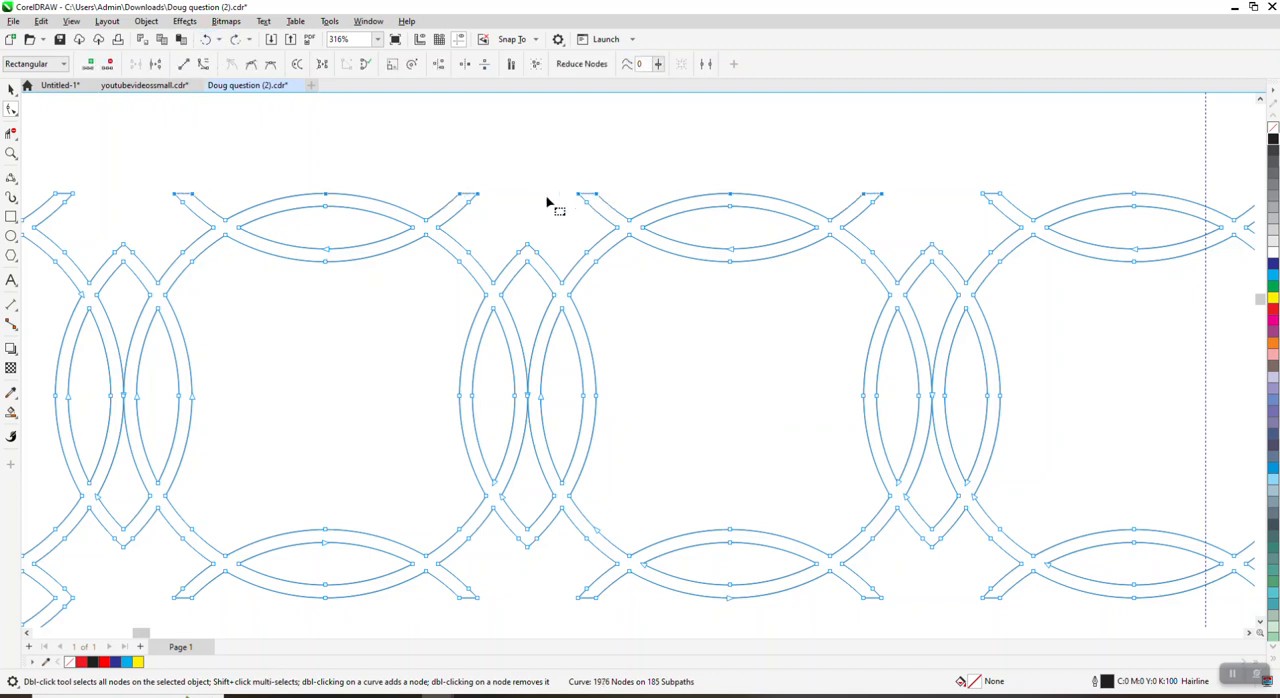
pyautogui.rightClick(598, 200)
pyautogui.click(650, 253)
# Step: Delete the flat end segments from the cut upper ends of the third top ring with Virtual Segment Delete
pyautogui.click(11, 133)
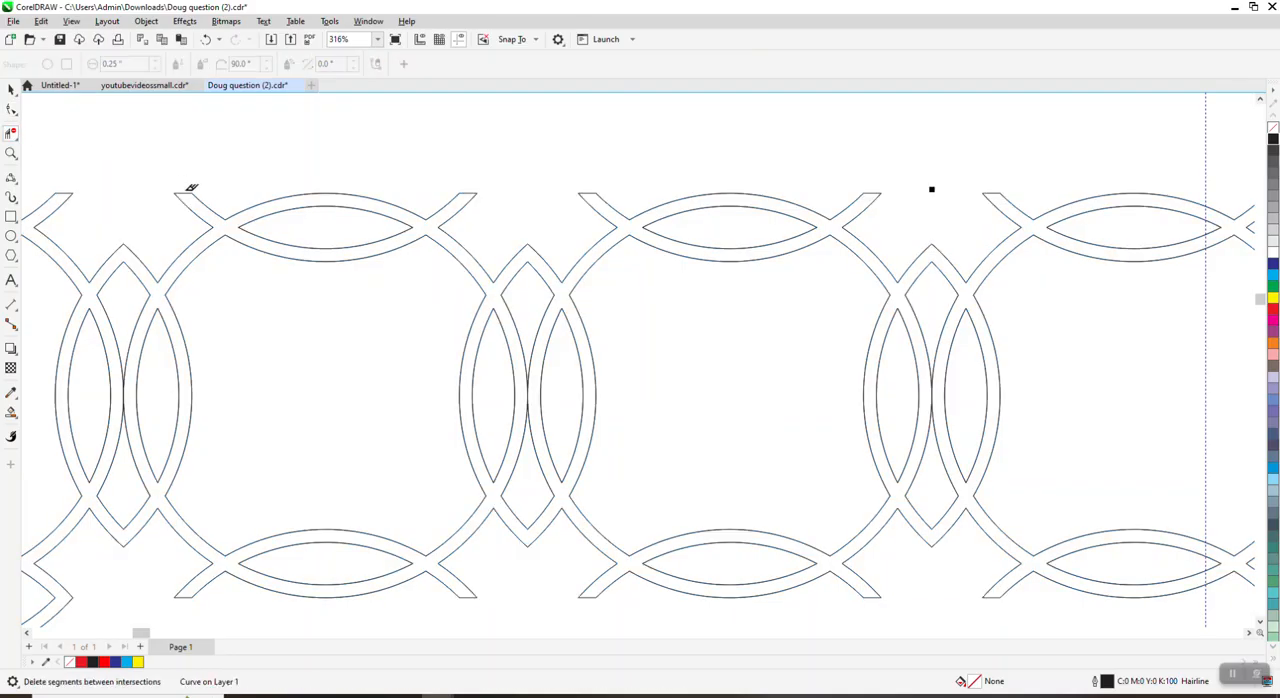
pyautogui.click(183, 192)
pyautogui.click(592, 193)
pyautogui.scroll(-3, 866, 203)
pyautogui.scroll(-1, 289, 300)
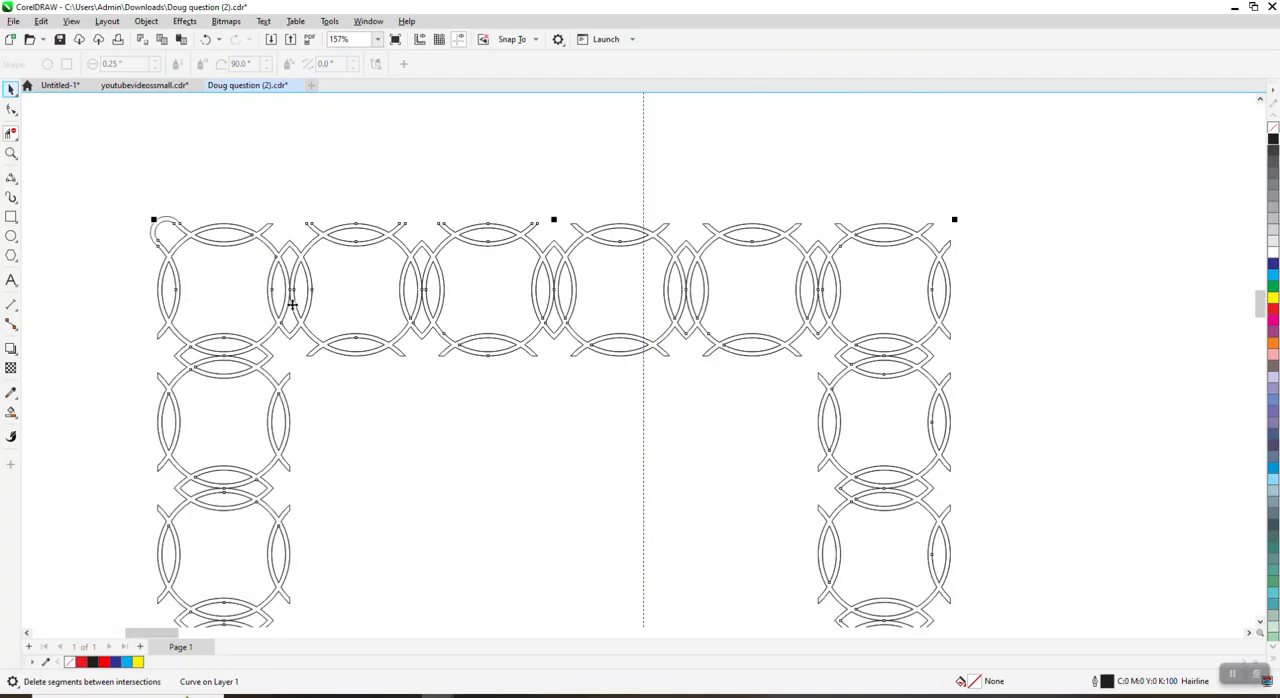
pyautogui.scroll(-2, 345, 308)
# Step: Move both arcs back down 2 inches onto the cut ends of the second top ring
pyautogui.press('space')
pyautogui.moveTo(306, 177); pyautogui.dragTo(430, 240)
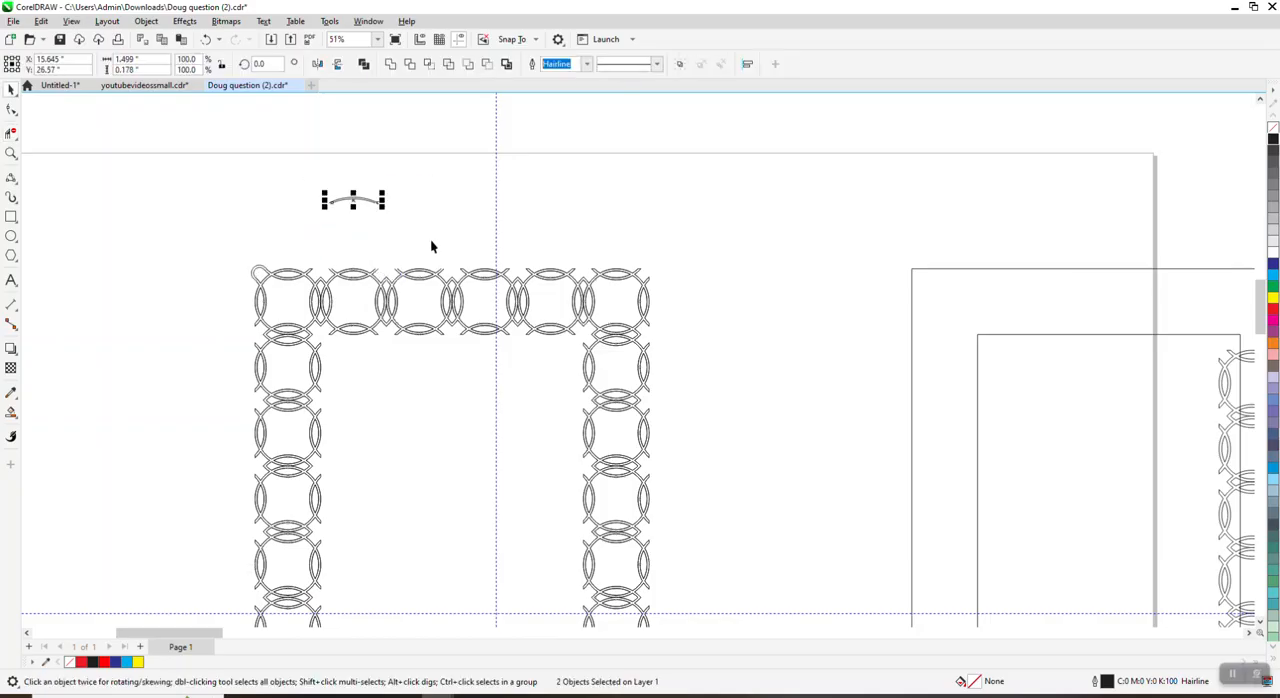
pyautogui.press('Down')
pyautogui.click(11, 152)
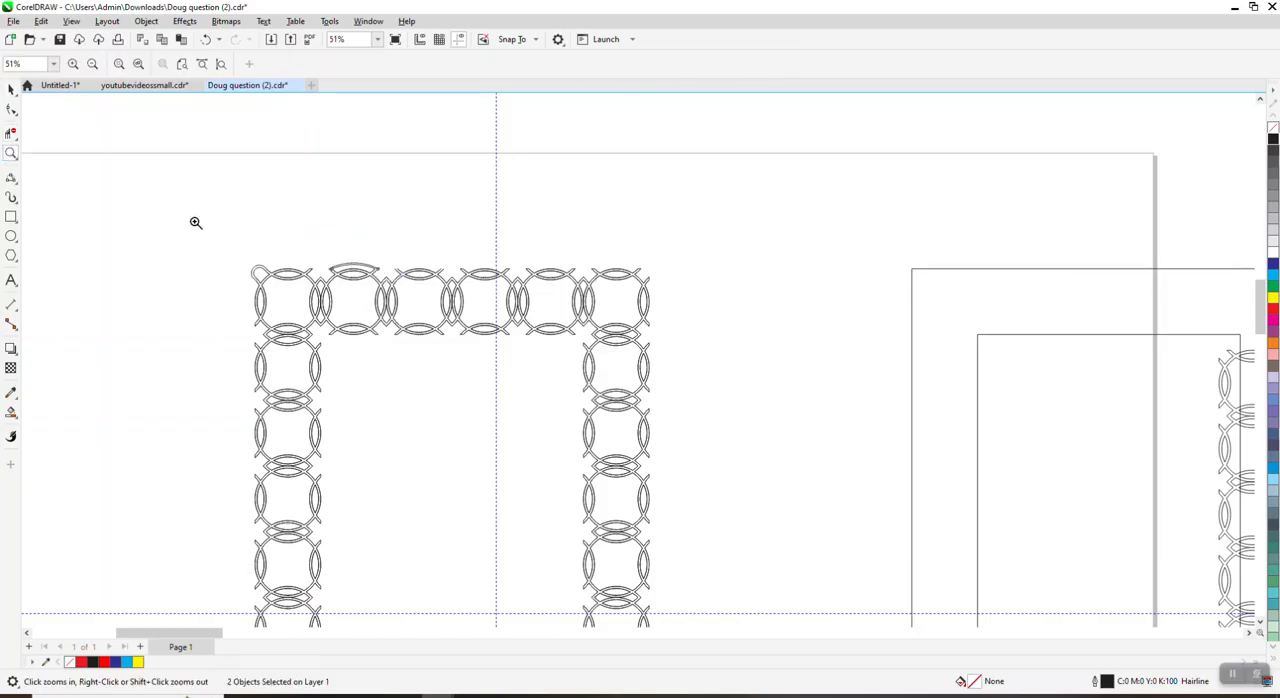
pyautogui.moveTo(275, 243); pyautogui.dragTo(496, 335)
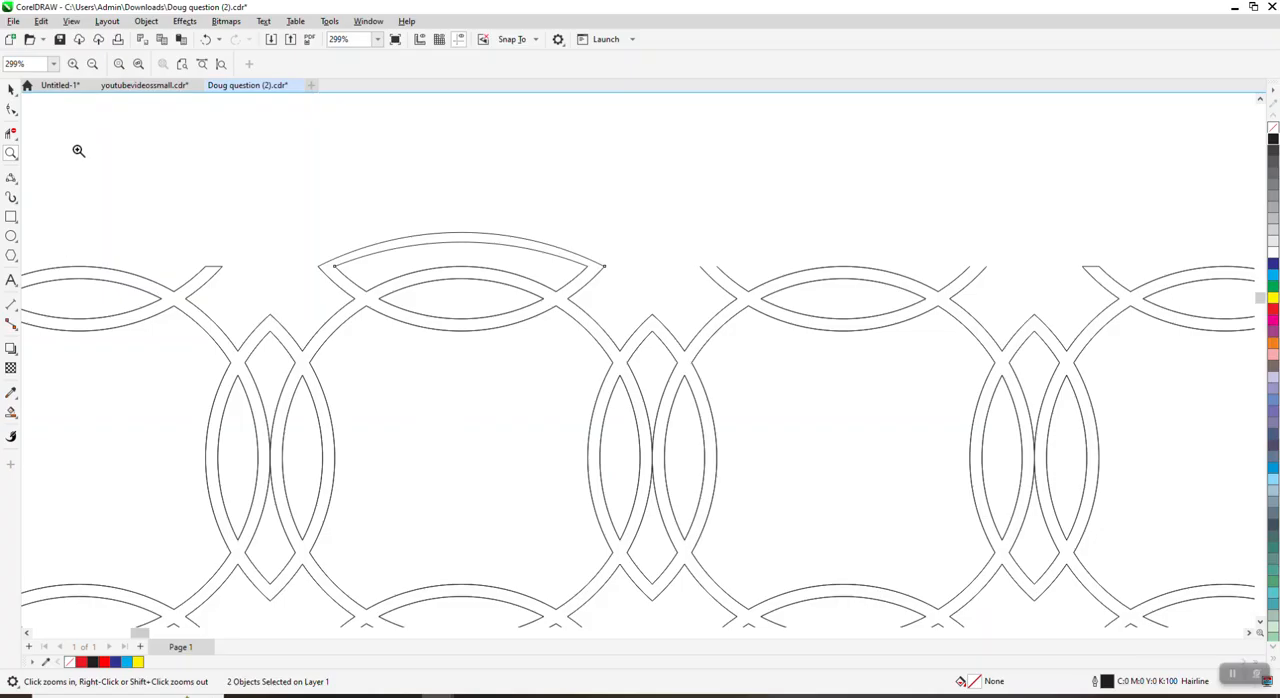
# Step: Duplicate both arcs 2 inches to the right onto the third top ring
pyautogui.click(14, 92)
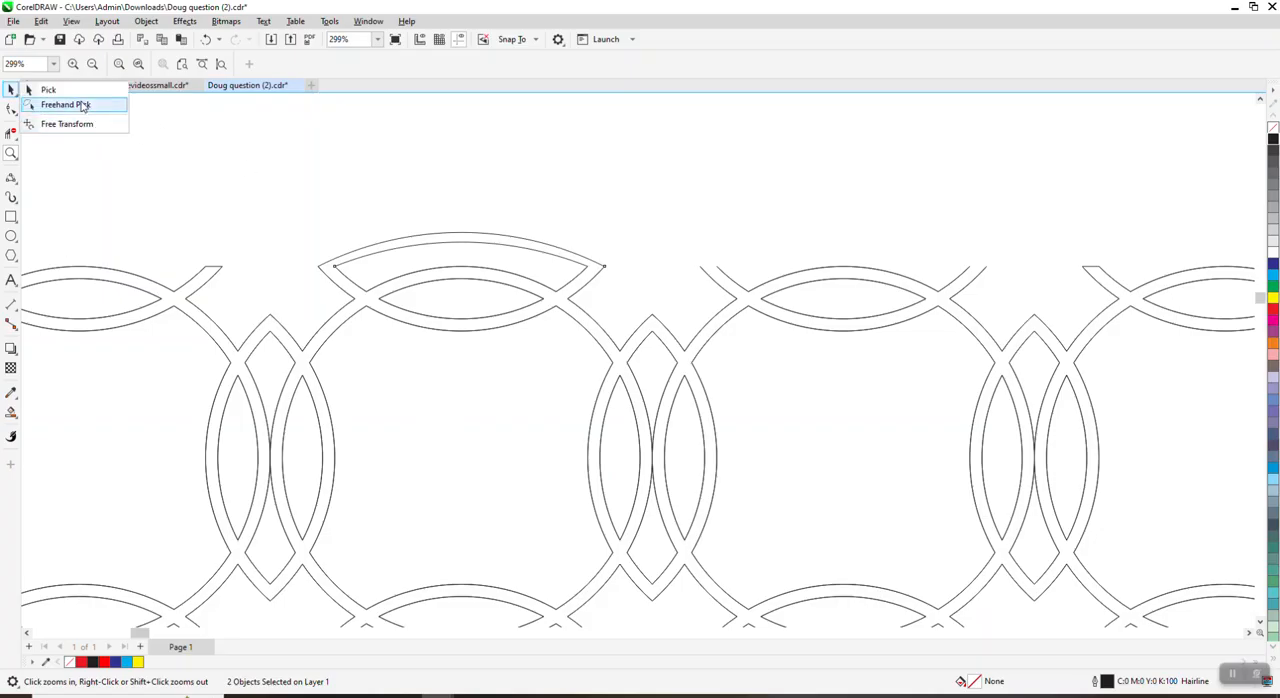
pyautogui.click(84, 105)
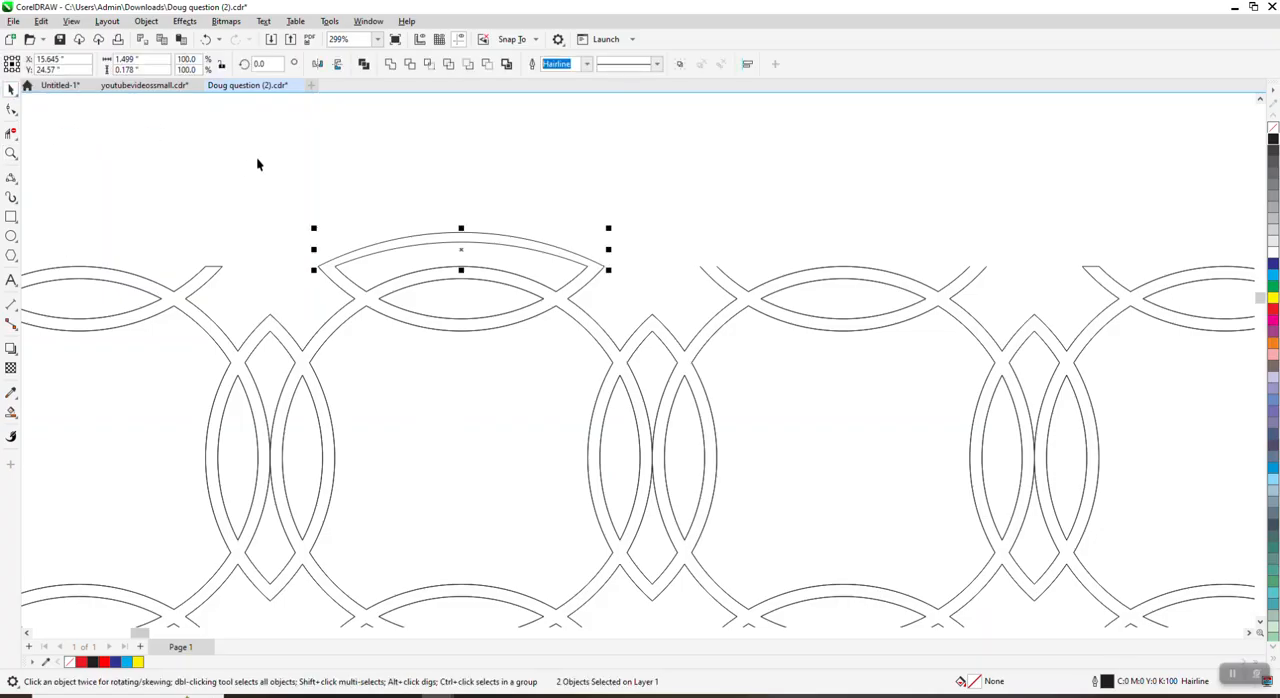
pyautogui.press('KP_Add')
pyautogui.press('Right')
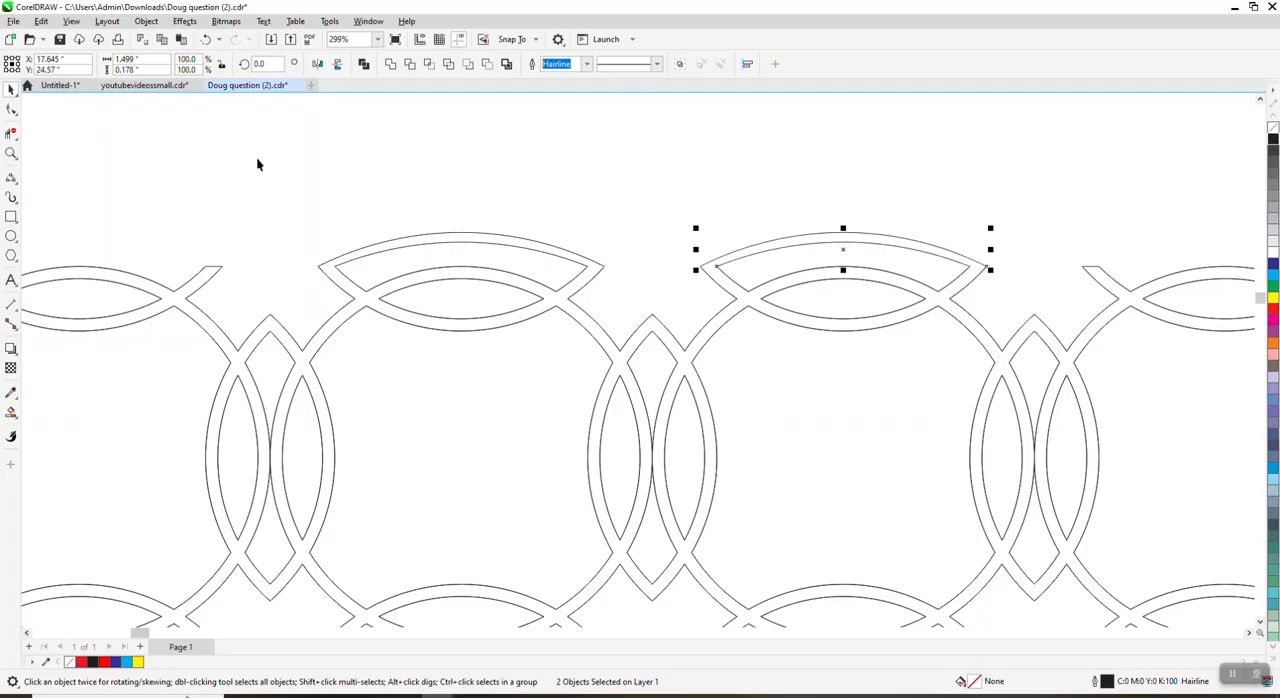
# Step: Smart Fill the whole ring border, including the corner loop and arcs, with red and a 0.5 pt black outline
pyautogui.scroll(-1, 245, 280)
pyautogui.scroll(-3, 298, 285)
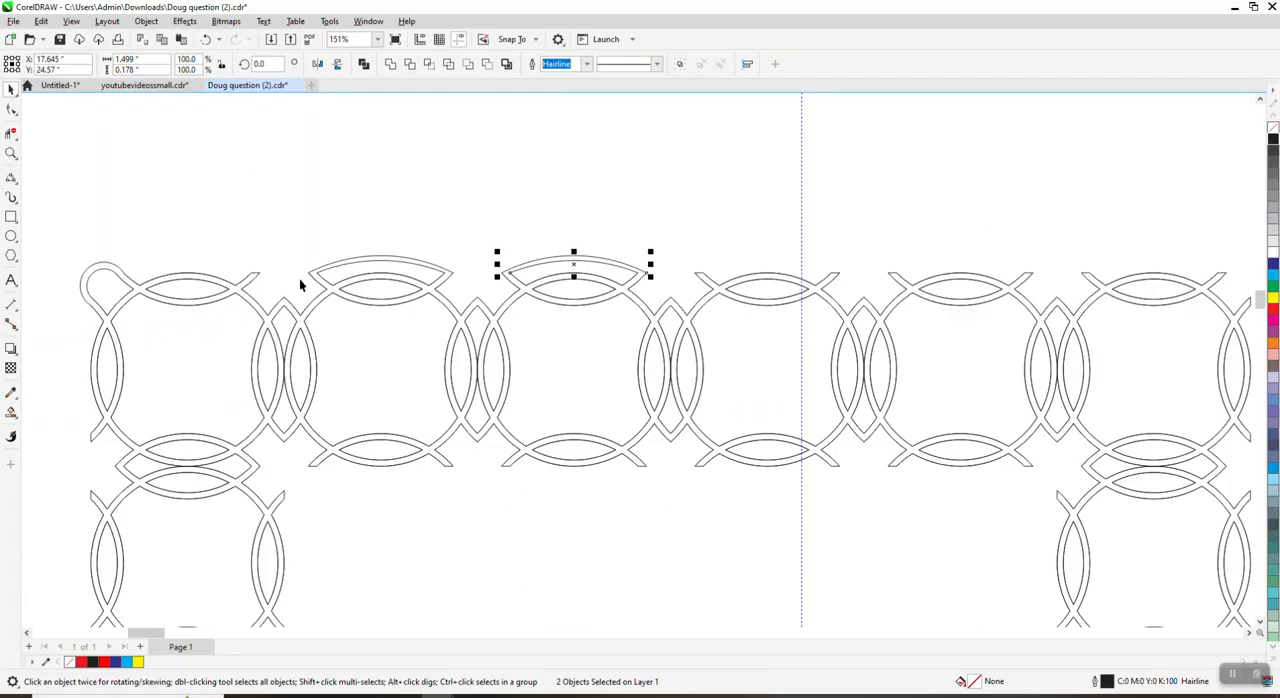
pyautogui.click(428, 289)
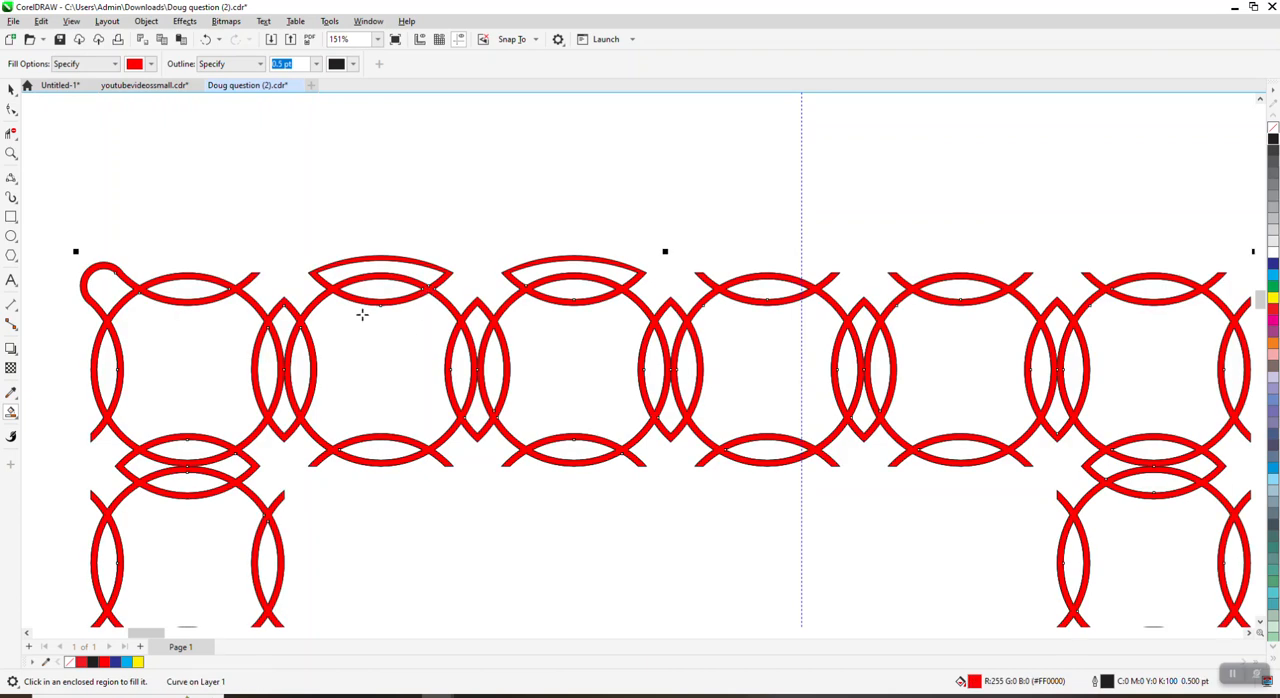
pyautogui.scroll(-1, 362, 314)
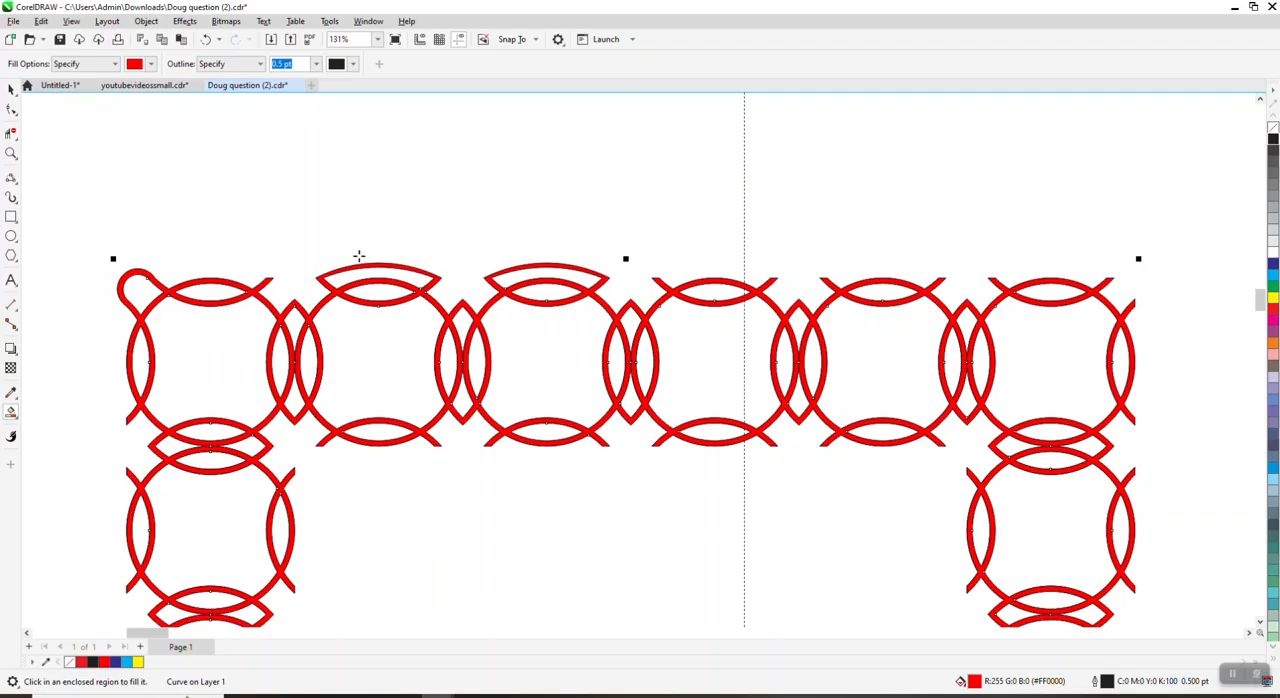
pyautogui.scroll(-2, 359, 257)
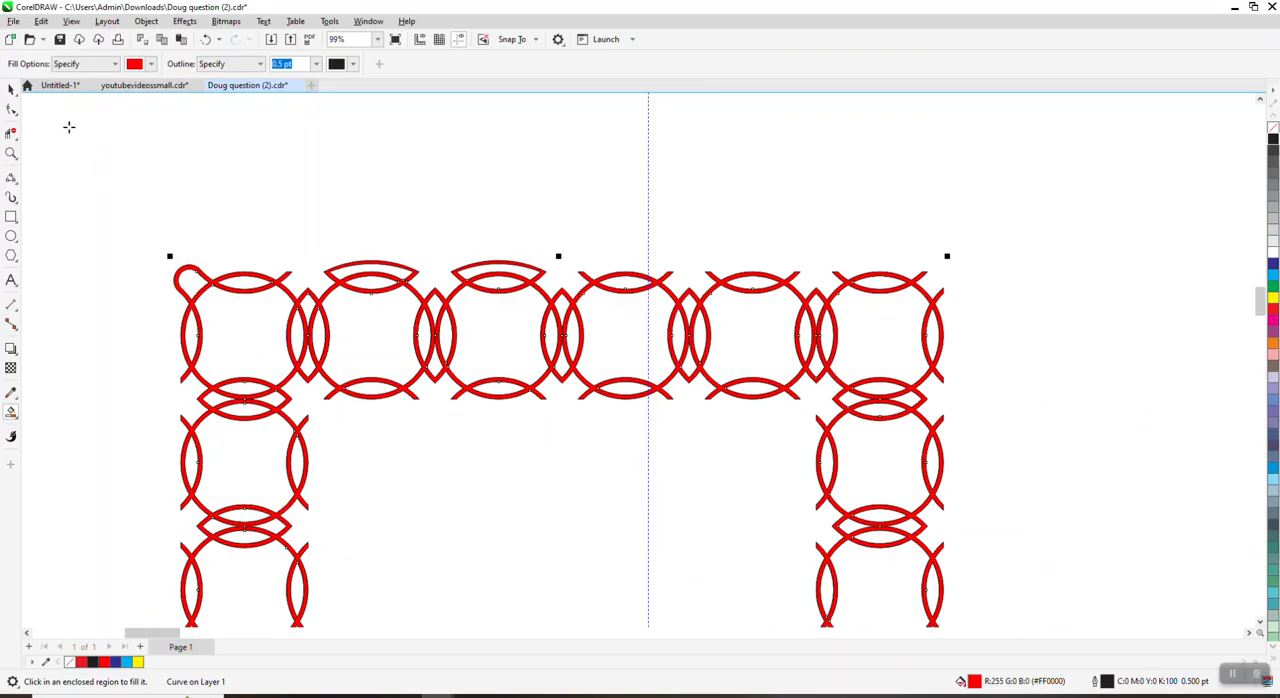
pyautogui.click(11, 89)
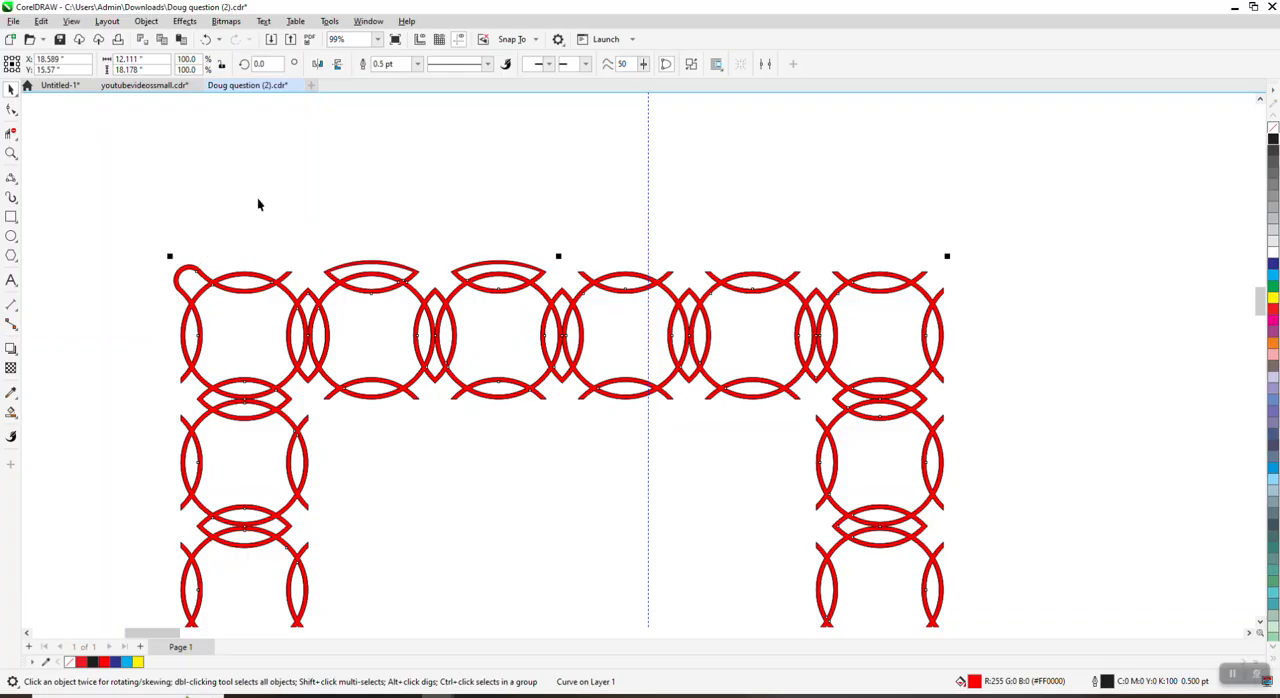
pyautogui.scroll(-1, 258, 204)
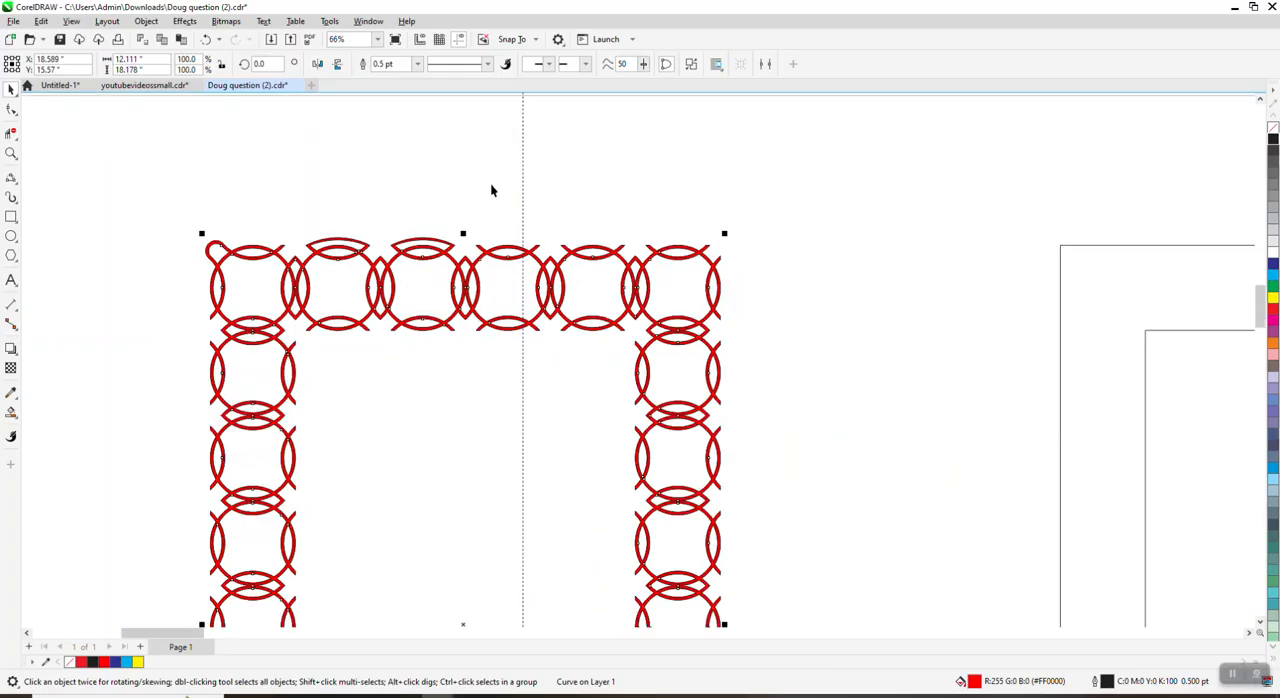
pyautogui.click(11, 152)
pyautogui.moveTo(149, 194); pyautogui.dragTo(325, 298)
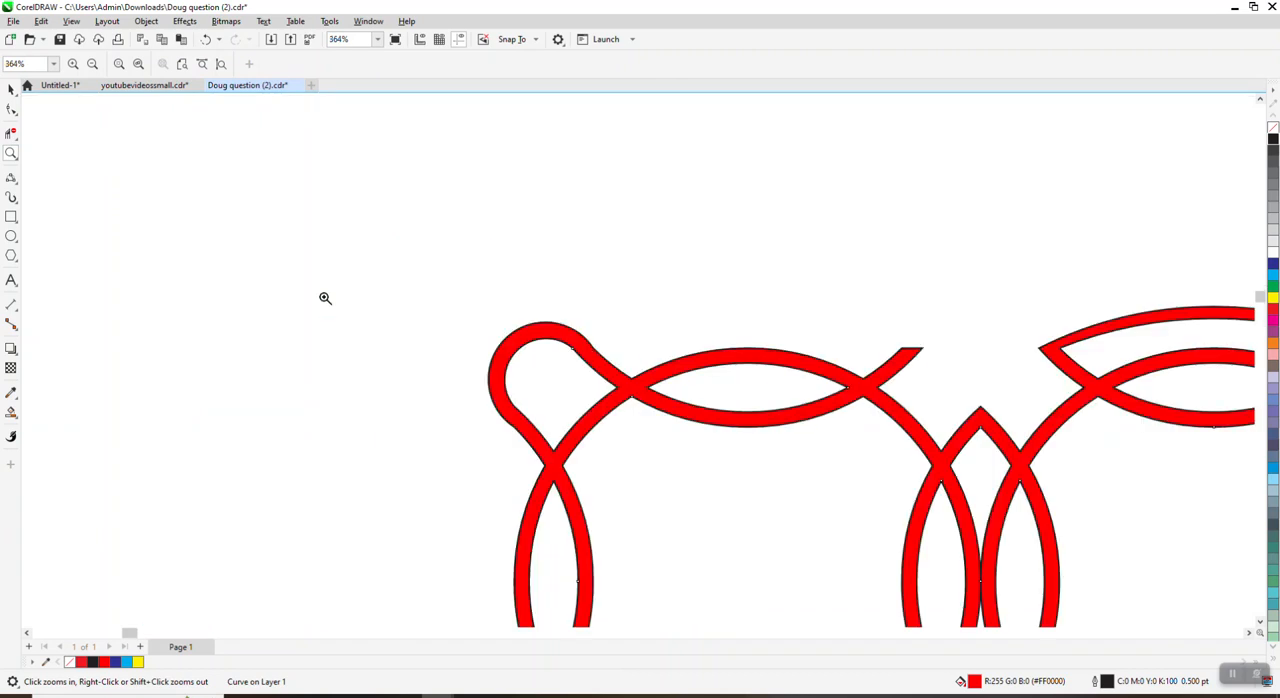
# Step: Undo the red fill, the arcs over the second and third rings, the segment deletions and the joining of the border pieces
pyautogui.click(206, 39)
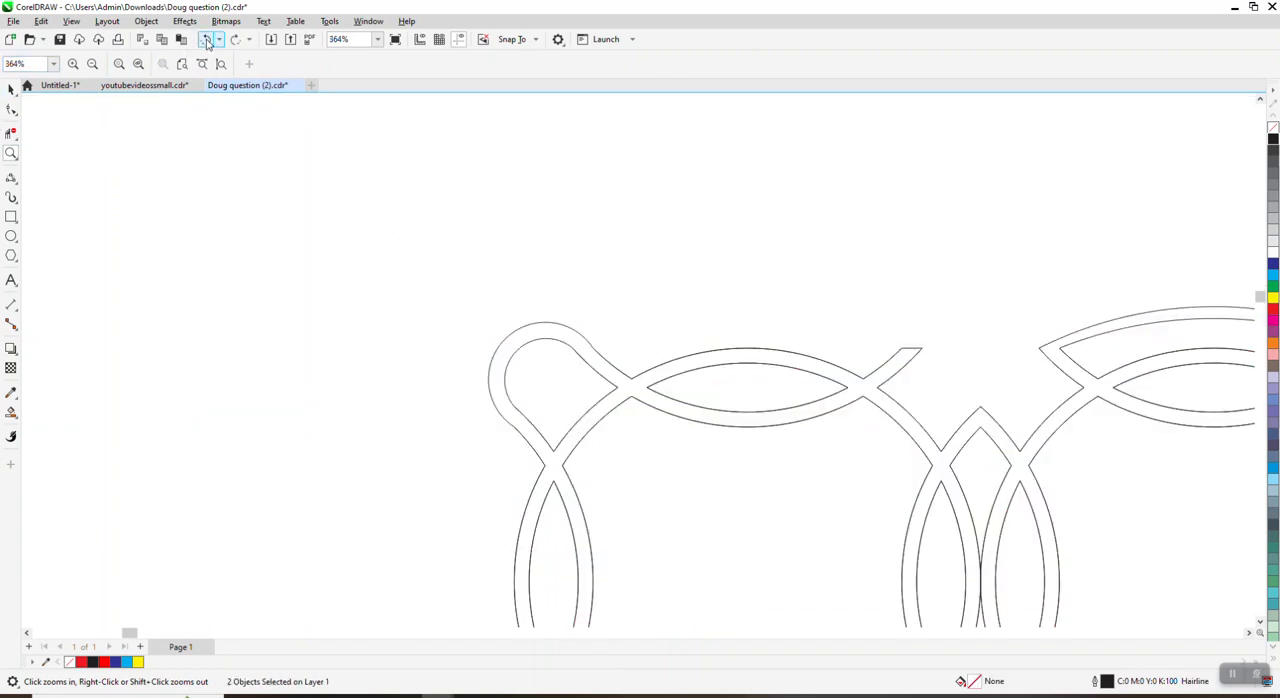
pyautogui.click(206, 39)
pyautogui.click(206, 39)
pyautogui.click(206, 40)
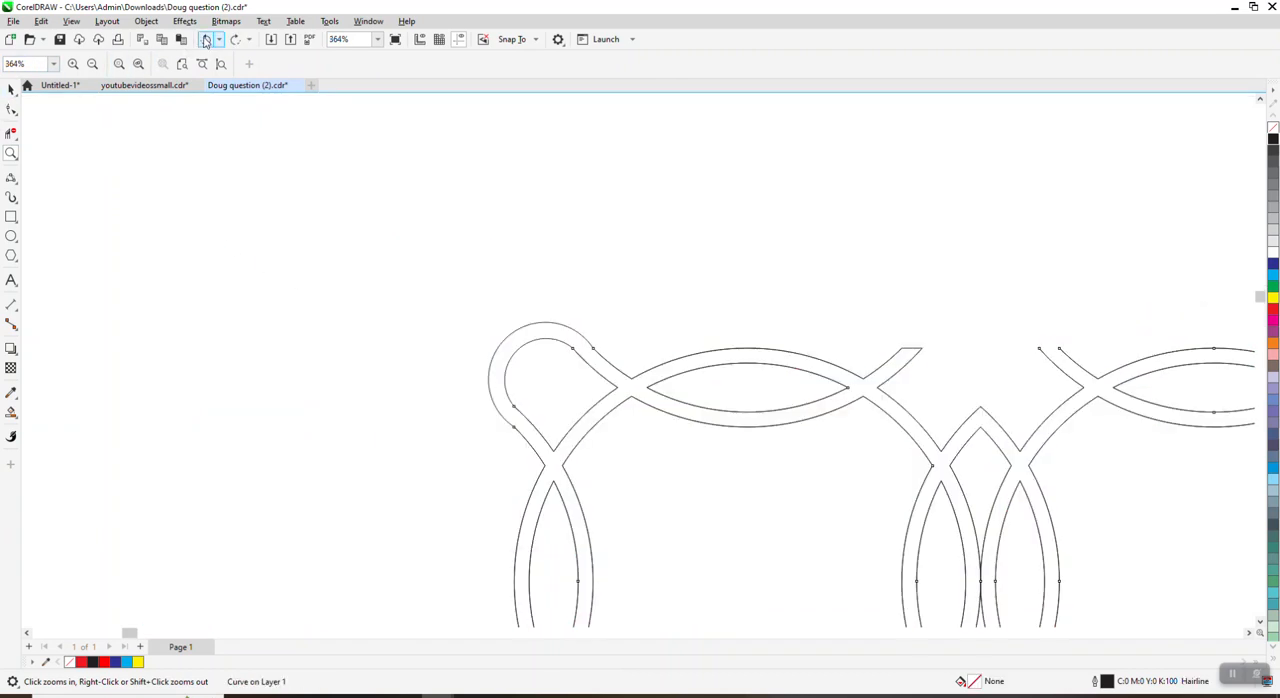
pyautogui.click(206, 39)
pyautogui.click(206, 39)
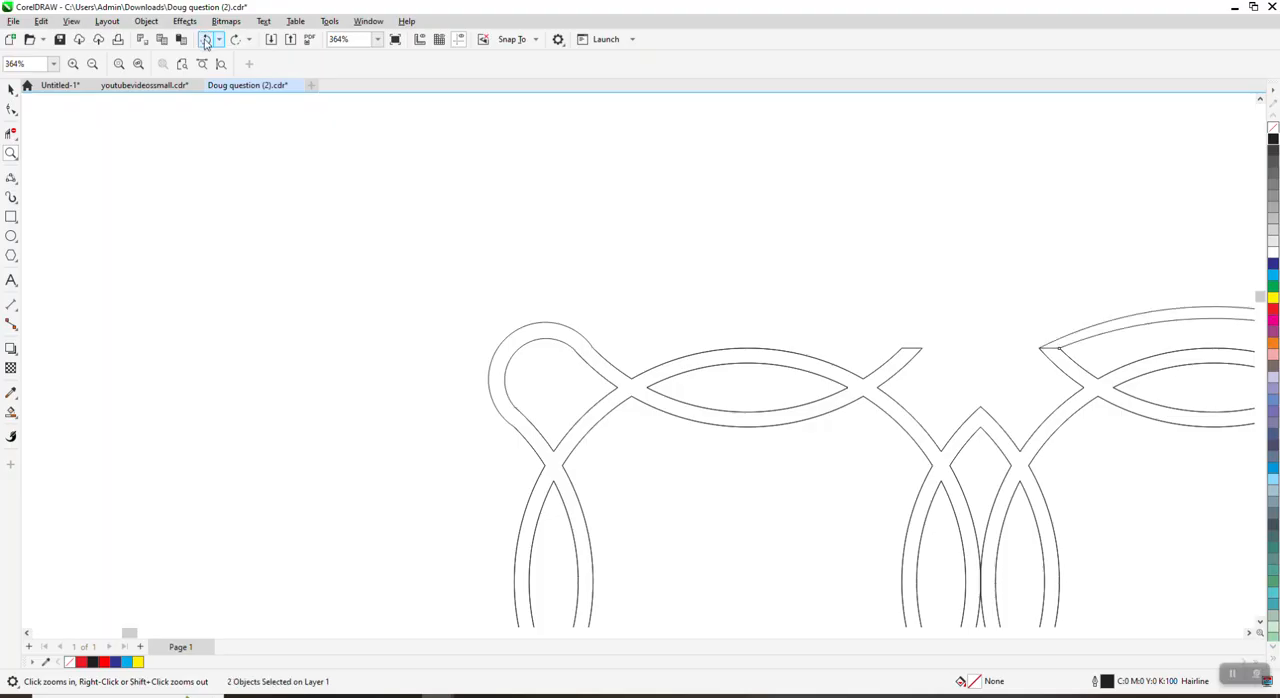
pyautogui.click(206, 40)
pyautogui.click(206, 40)
pyautogui.click(207, 41)
pyautogui.click(206, 40)
pyautogui.click(206, 40)
pyautogui.click(206, 40)
pyautogui.click(206, 40)
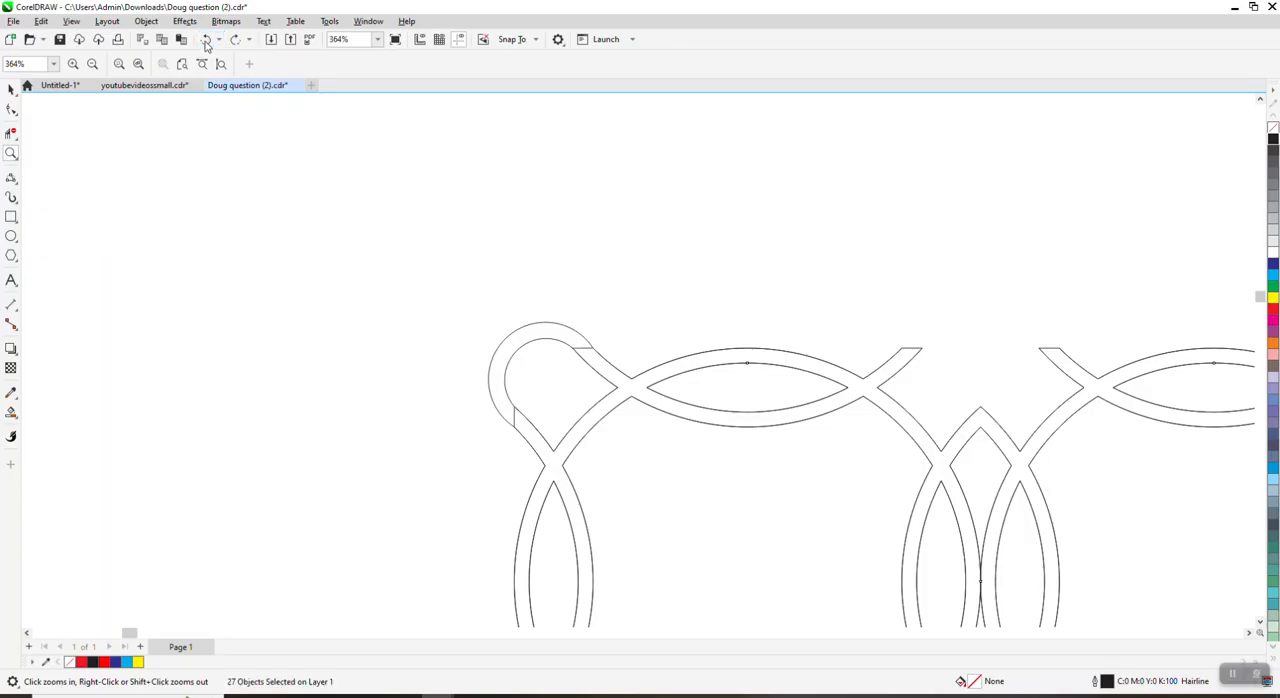
# Step: Smart Fill the curved band of the upper-left corner loop with red and a 0.5 pt black outline
pyautogui.click(11, 89)
pyautogui.scroll(-2, 529, 300)
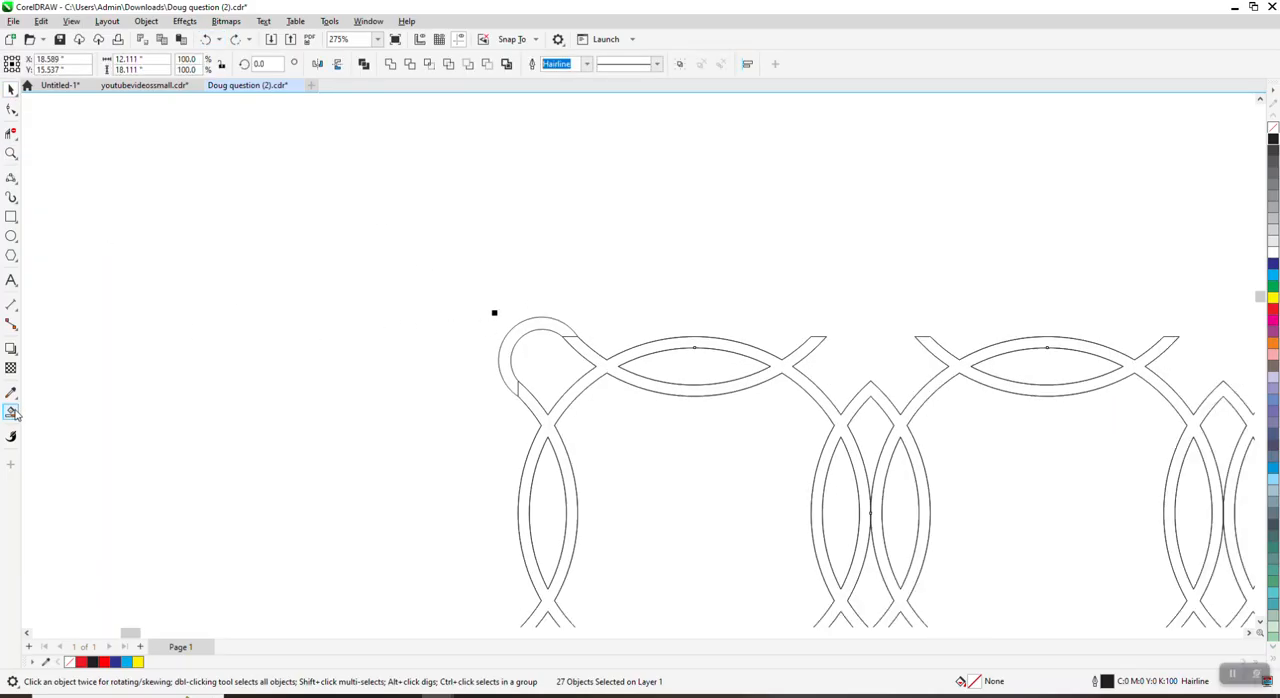
pyautogui.click(12, 412)
pyautogui.click(512, 331)
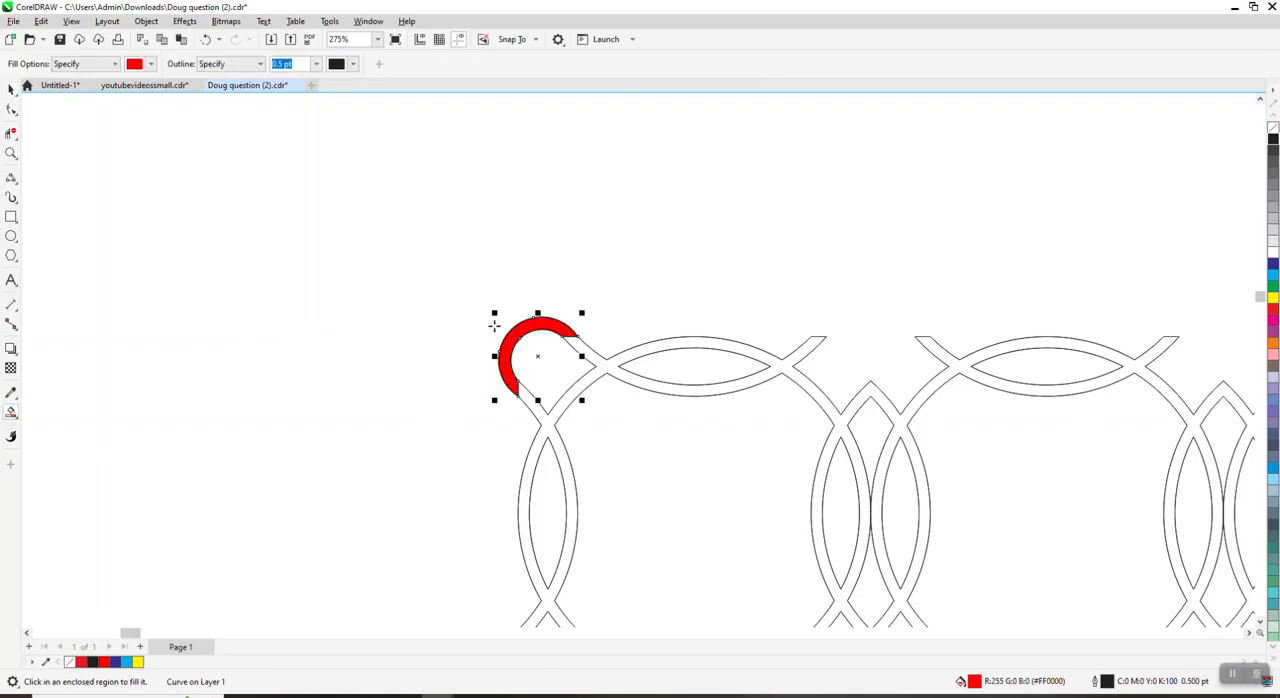
pyautogui.scroll(-6, 161, 290)
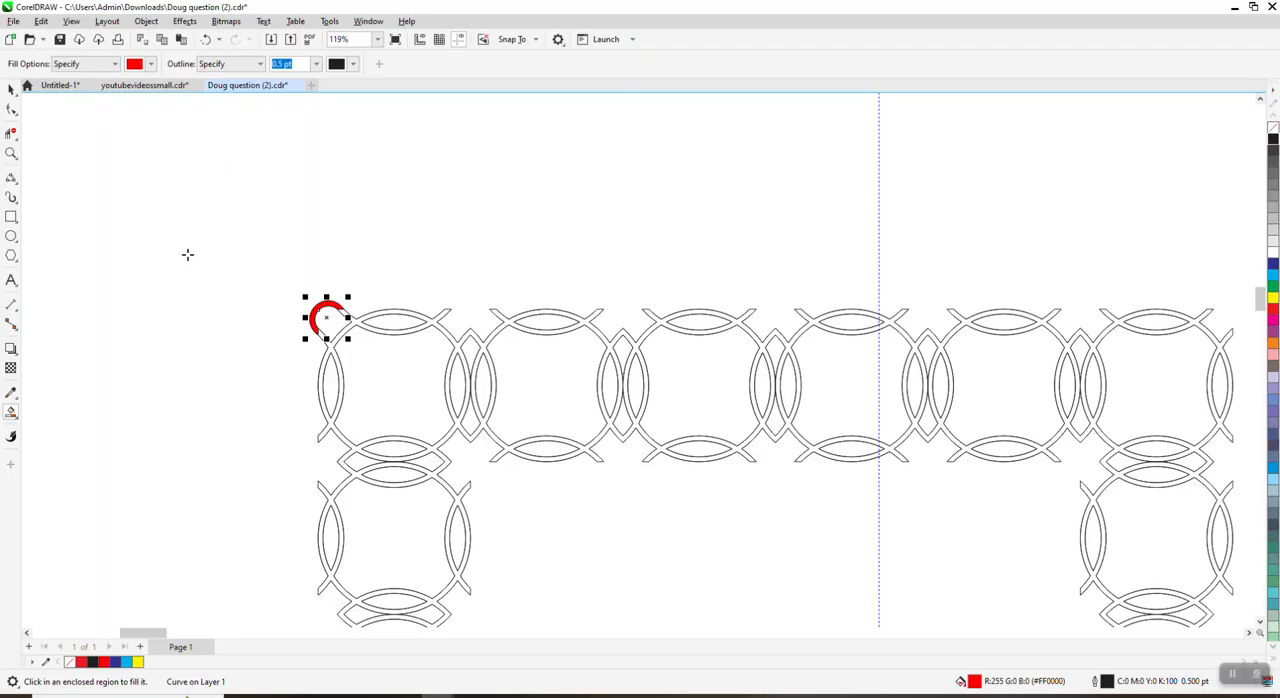
# Step: Mirror the red corner piece horizontally and try nudging it sideways
pyautogui.click(11, 89)
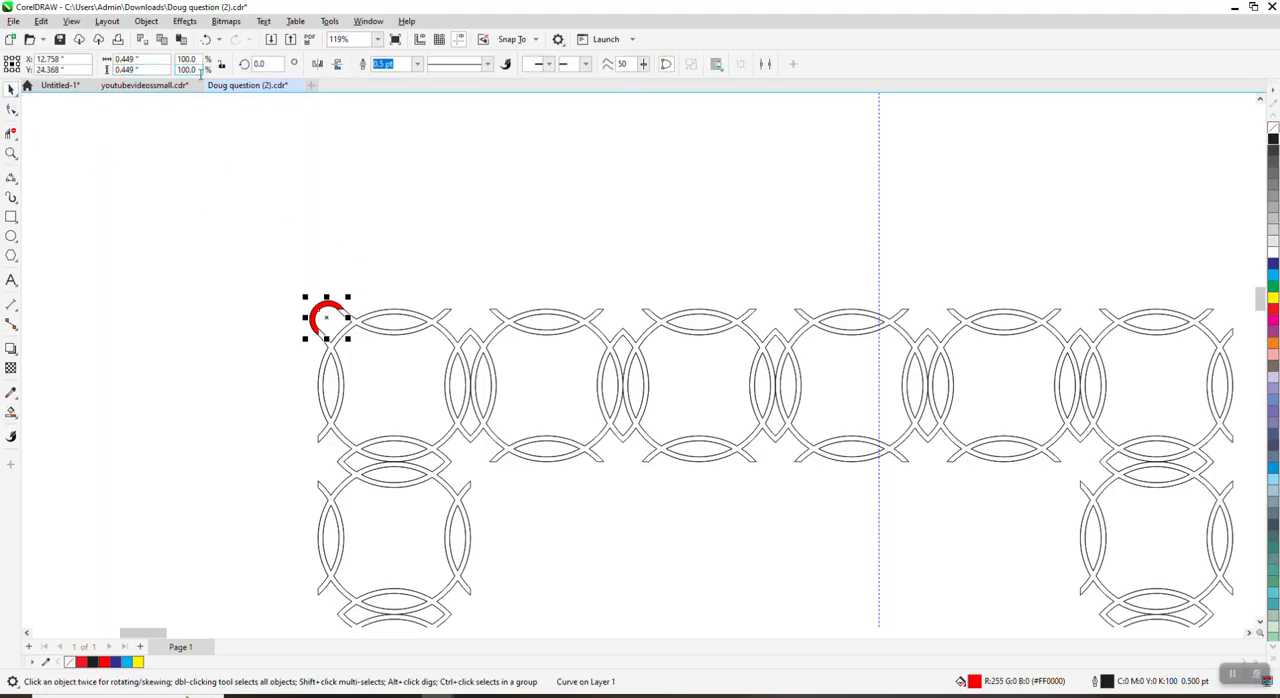
pyautogui.click(319, 65)
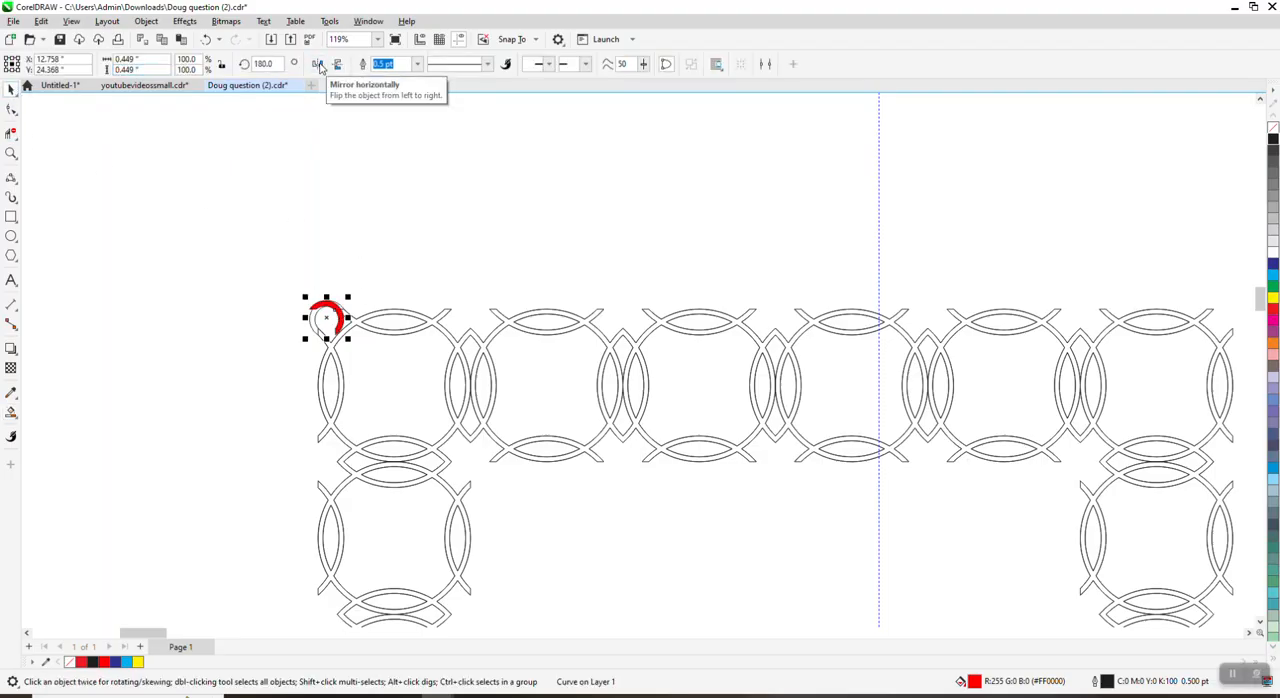
pyautogui.press('Right')
pyautogui.press('Right')
pyautogui.press('Left')
pyautogui.press('Left')
pyautogui.press('Left')
pyautogui.press('Right')
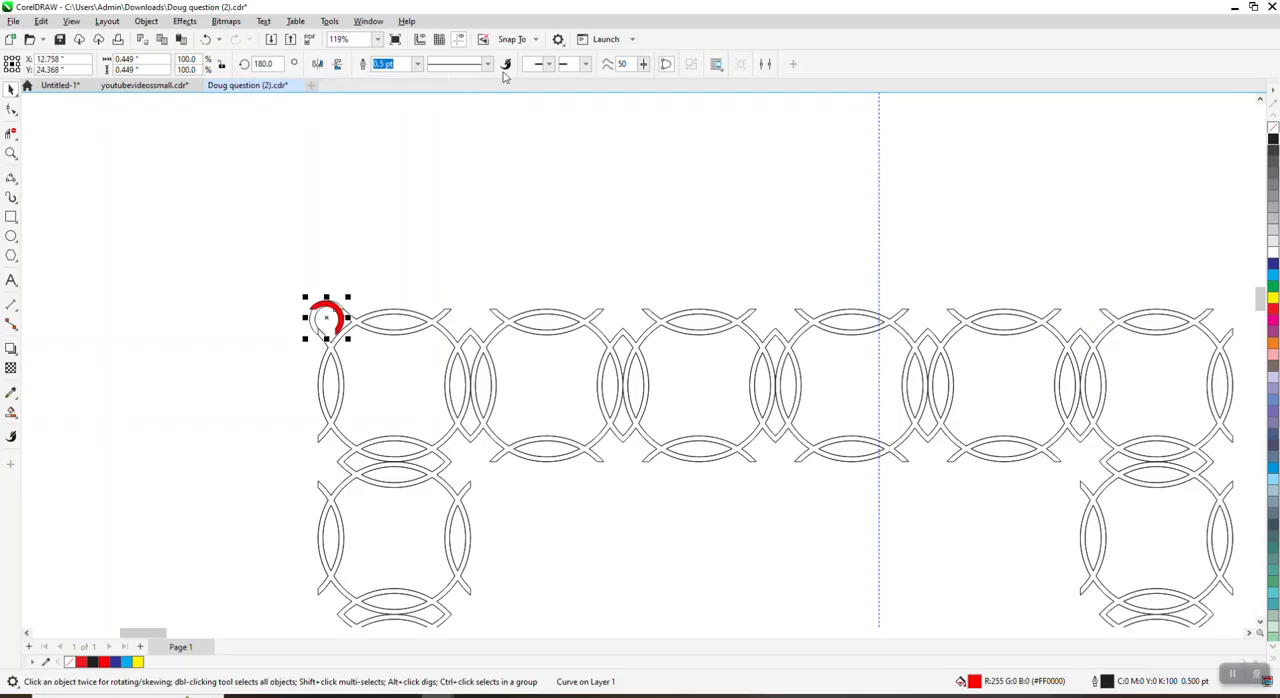
# Step: Deselect the red corner piece and set the nudge distance to 2 inches
pyautogui.click(541, 173)
pyautogui.moveTo(461, 66); pyautogui.dragTo(363, 45)
pyautogui.write('2')
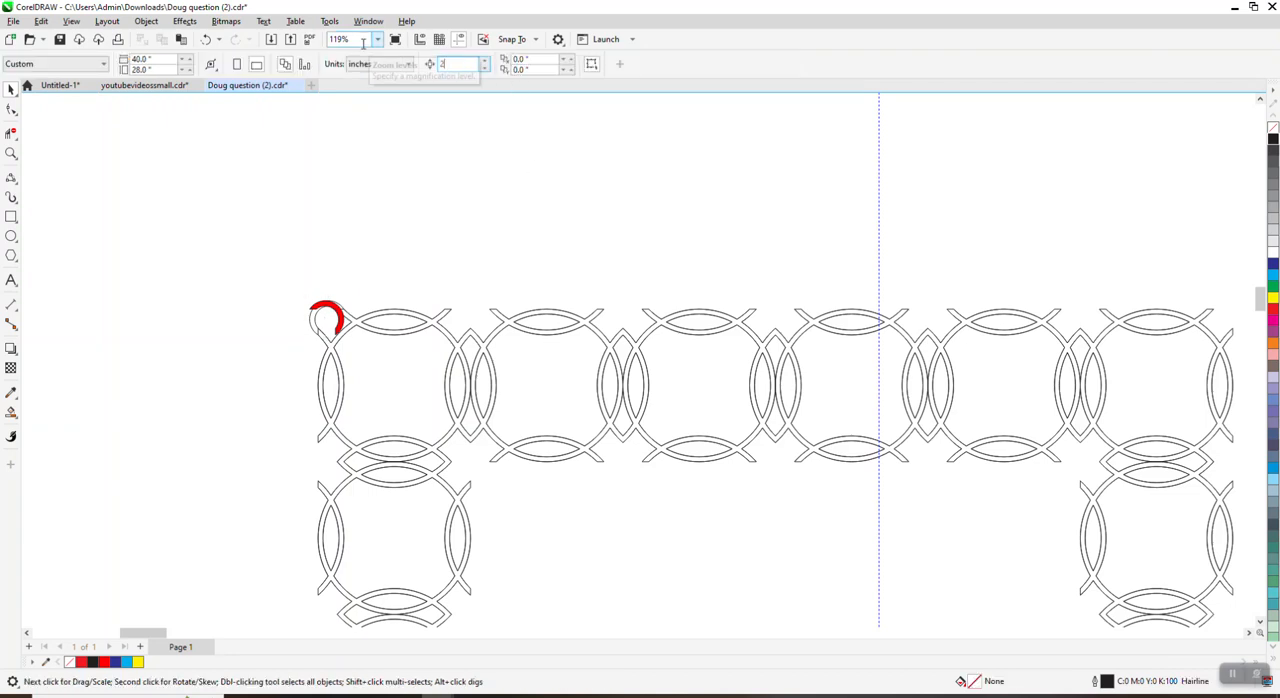
# Step: Move the mirrored red corner piece 12 inches to the right onto the border's upper-right corner
pyautogui.click(326, 306)
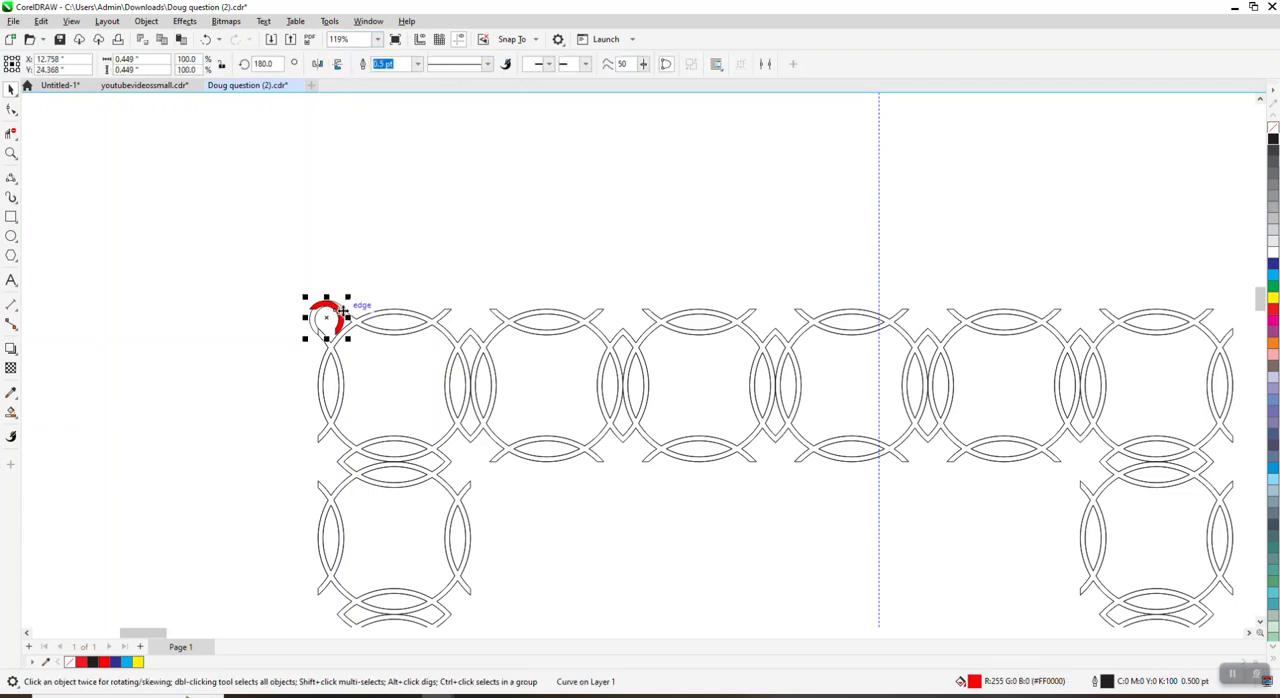
pyautogui.press('Right')
pyautogui.press('Right')
pyautogui.press('Right')
pyautogui.press('Right')
pyautogui.press('Right')
pyautogui.press('Right')
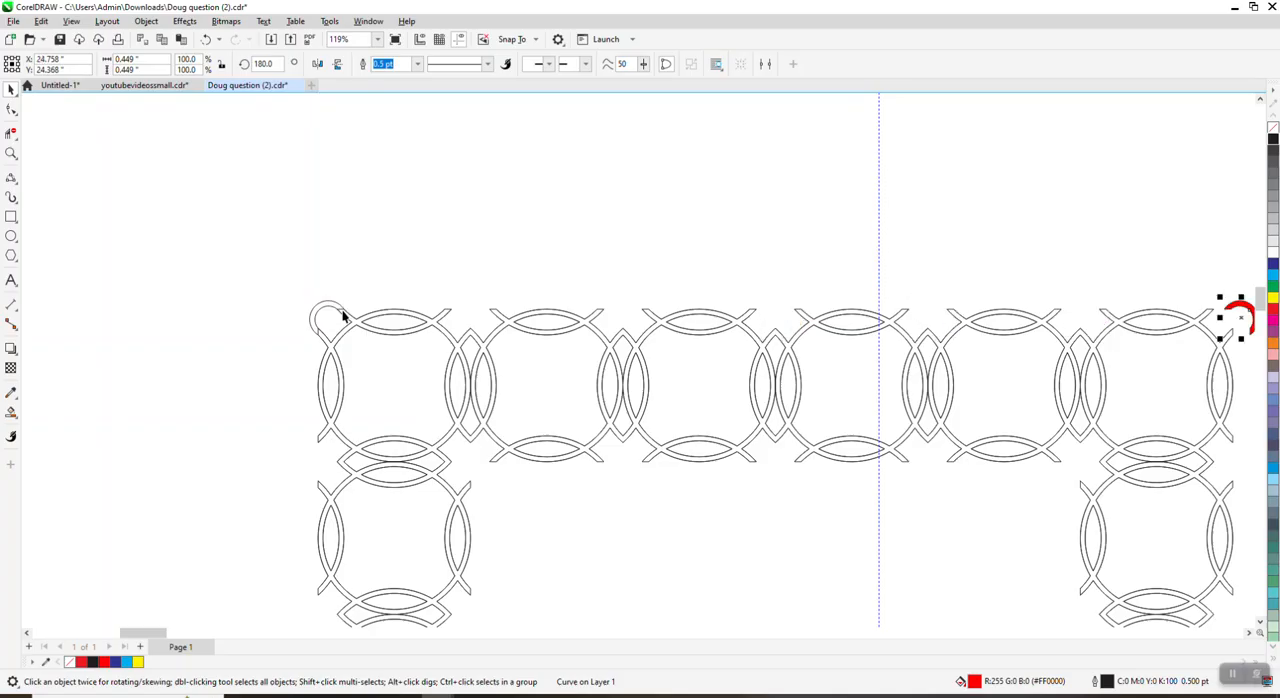
# Step: Remove the red fill from the mirrored corner piece, keeping its outline
pyautogui.scroll(-1, 396, 319)
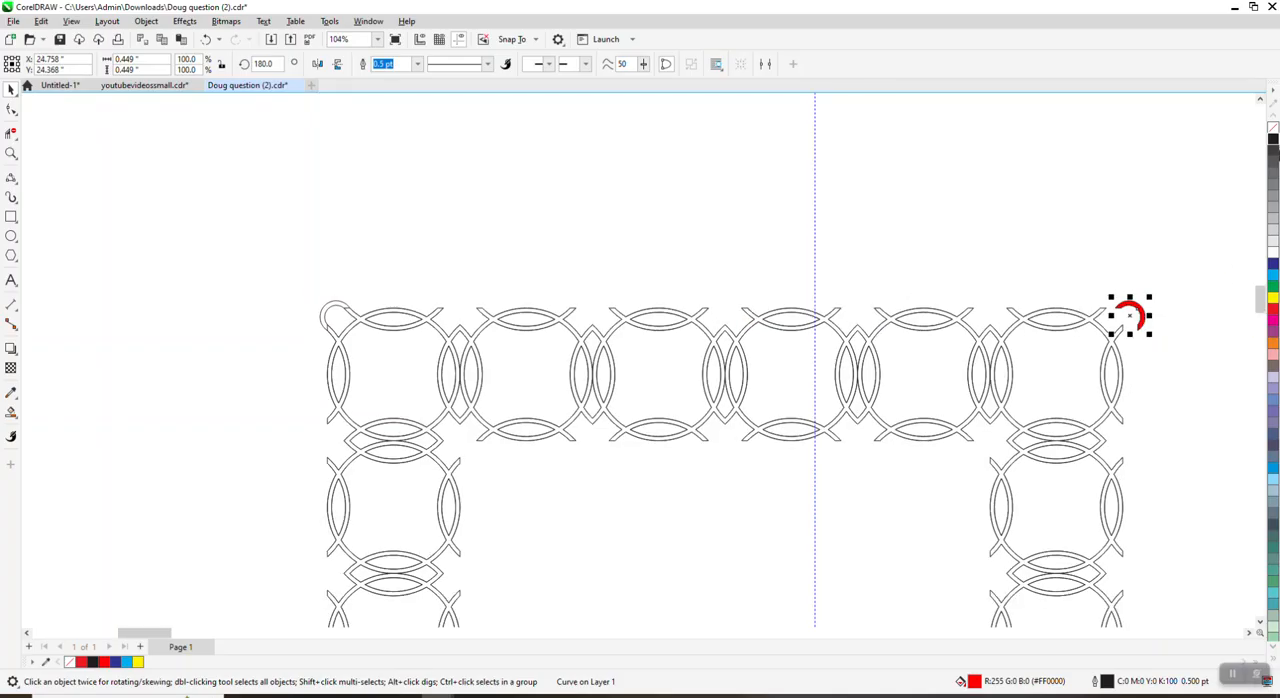
pyautogui.click(1273, 130)
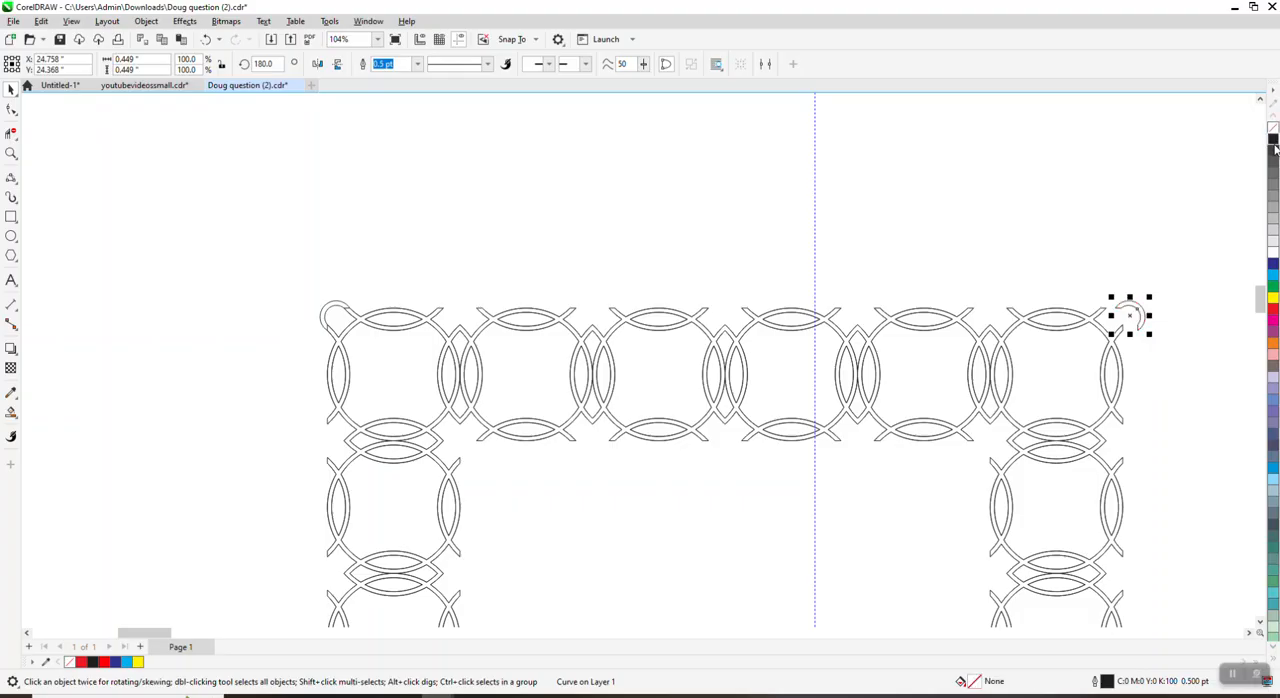
pyautogui.click(11, 153)
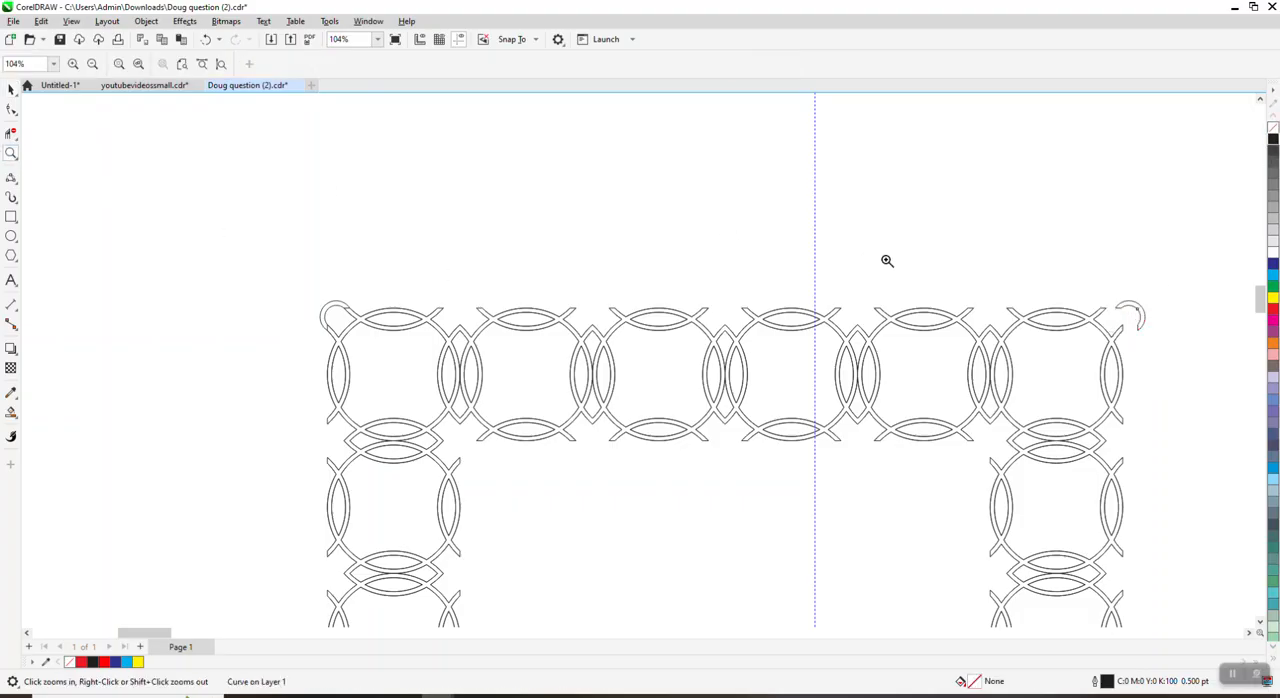
# Step: Set the mirrored corner piece's outline width to Hairline and snap it onto the cut ring ends at the border's upper-right corner
pyautogui.moveTo(1108, 286); pyautogui.dragTo(1181, 366)
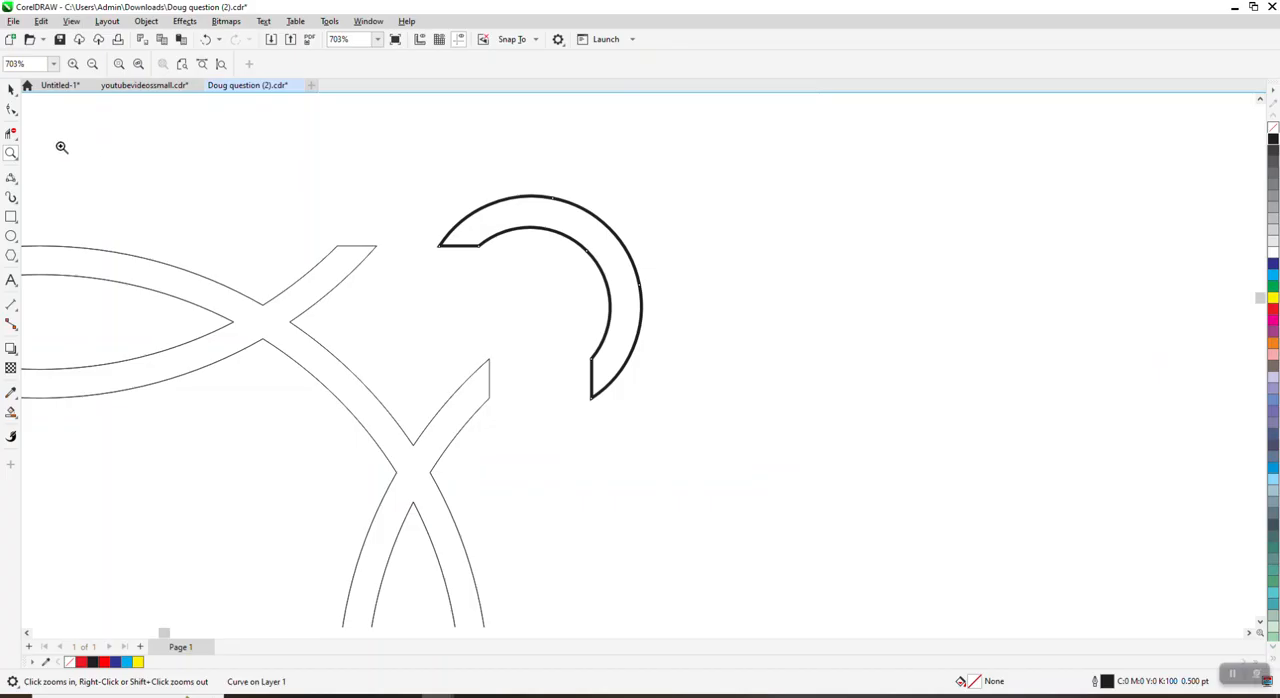
pyautogui.click(11, 89)
pyautogui.click(406, 64)
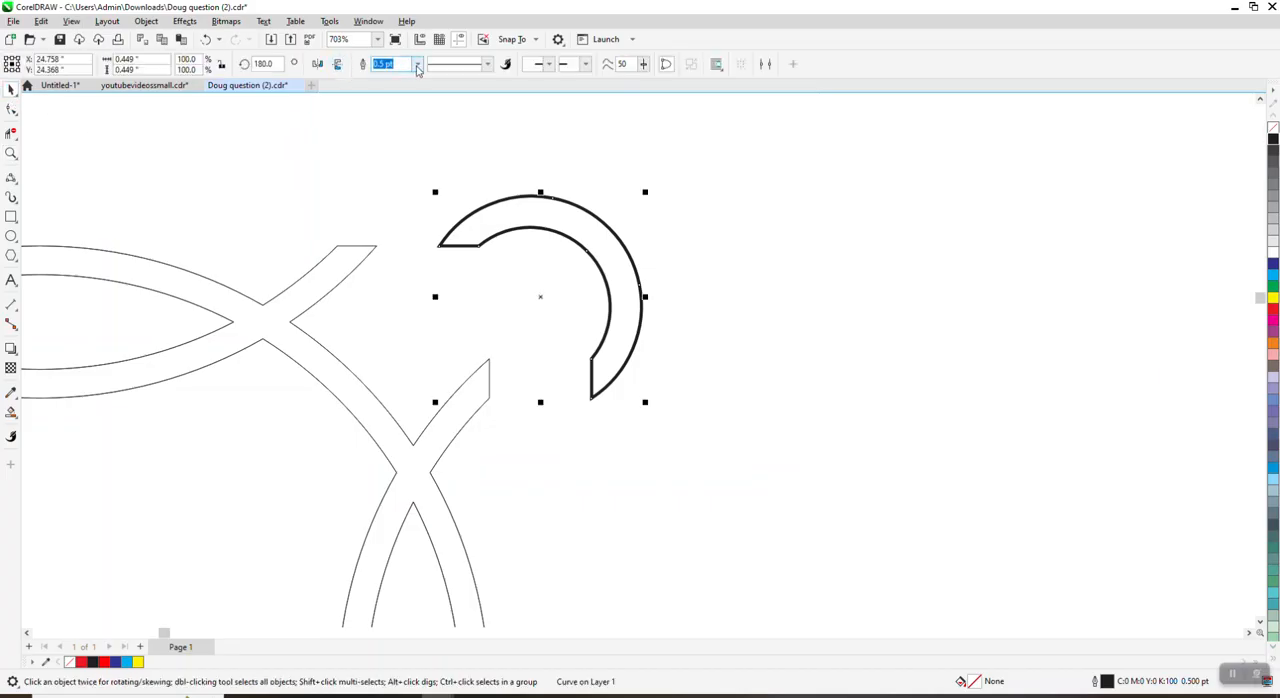
pyautogui.click(418, 64)
pyautogui.click(398, 84)
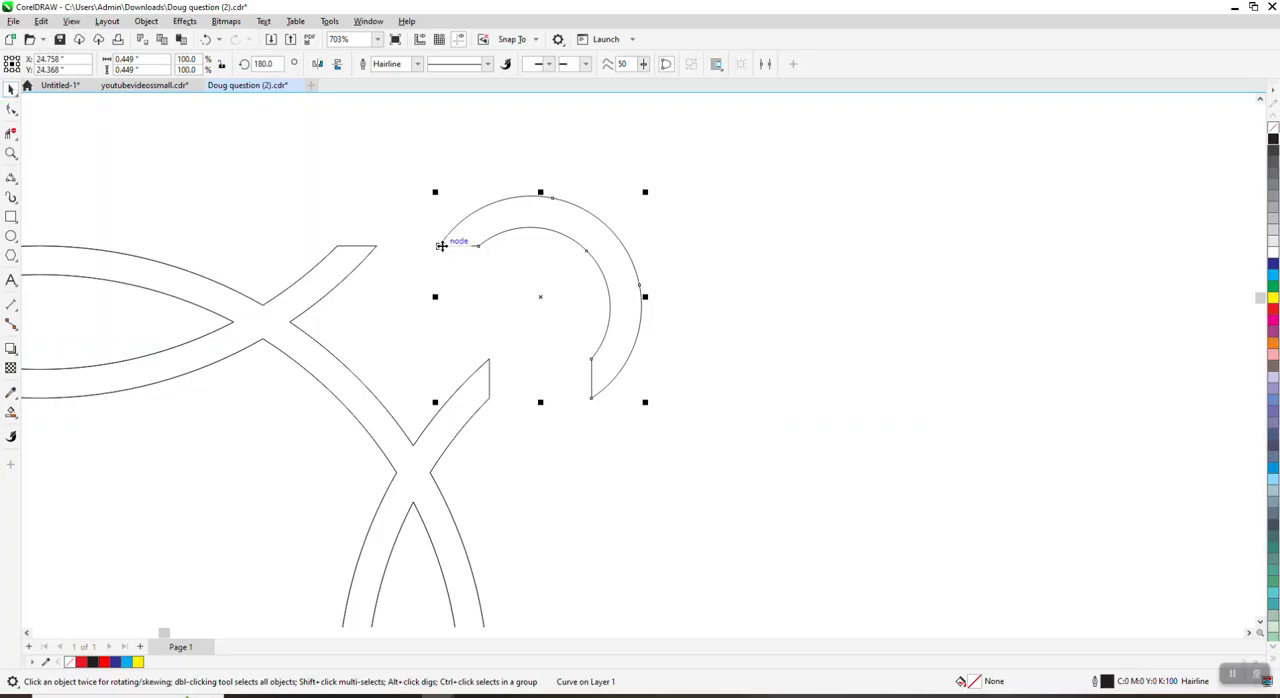
pyautogui.moveTo(440, 246); pyautogui.dragTo(340, 247)
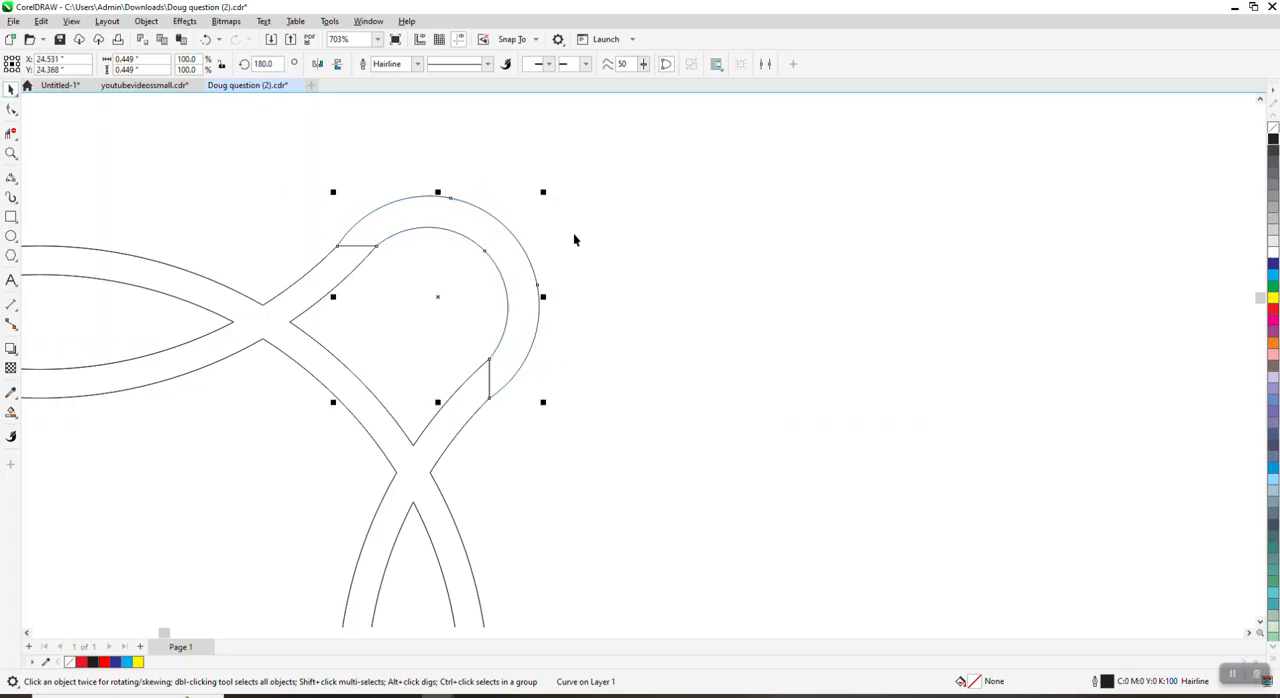
# Step: Examine the red border on the yellow square up close around its upper-left rings
pyautogui.scroll(-10, 580, 240)
pyautogui.scroll(-2, 665, 242)
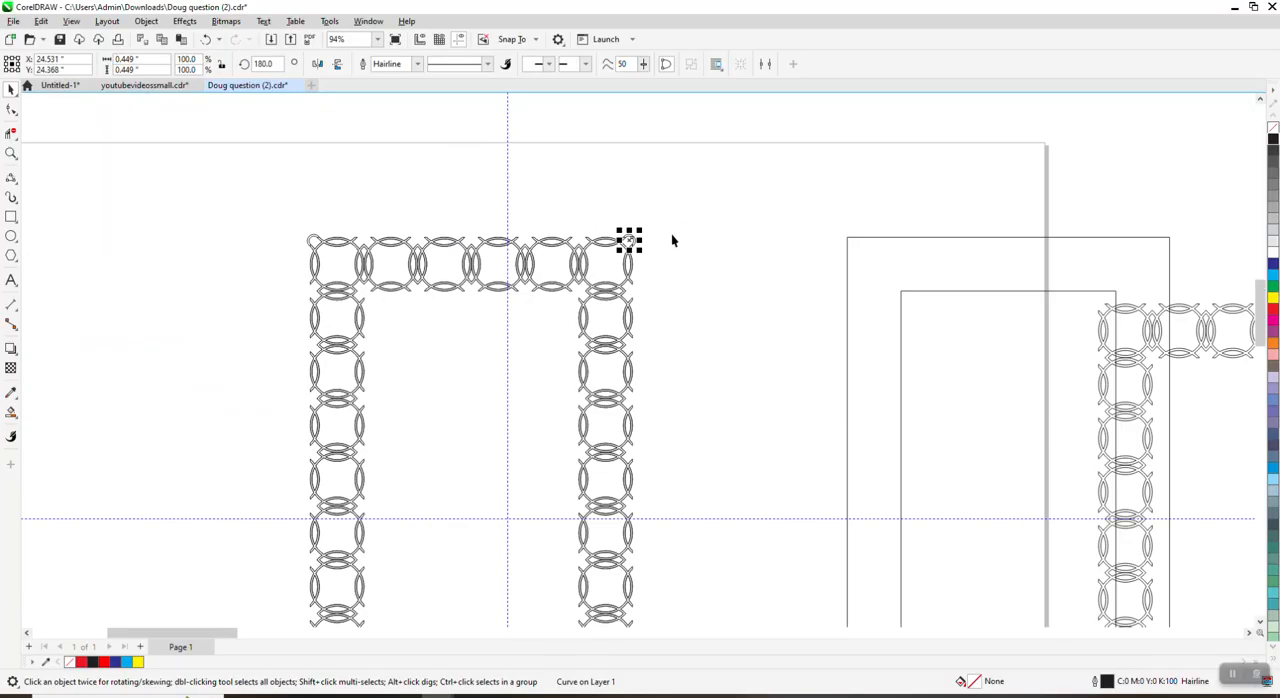
pyautogui.scroll(-2, 567, 268)
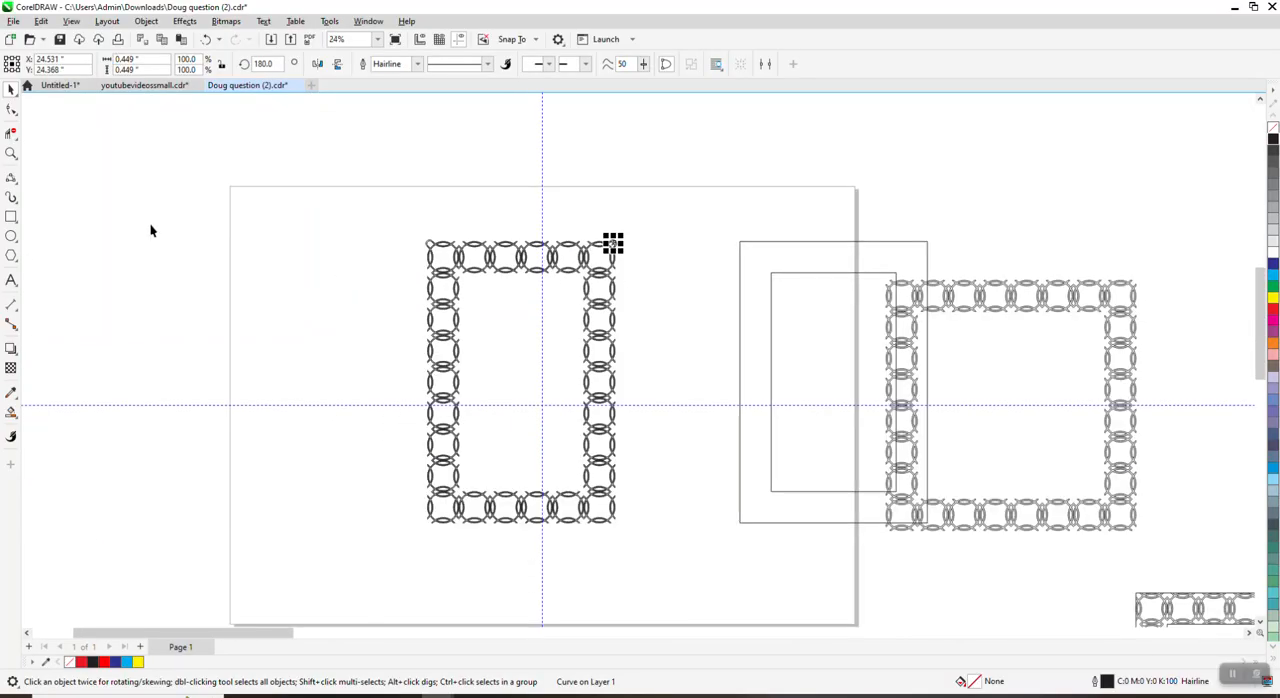
pyautogui.scroll(-1, 480, 286)
pyautogui.scroll(-2, 580, 265)
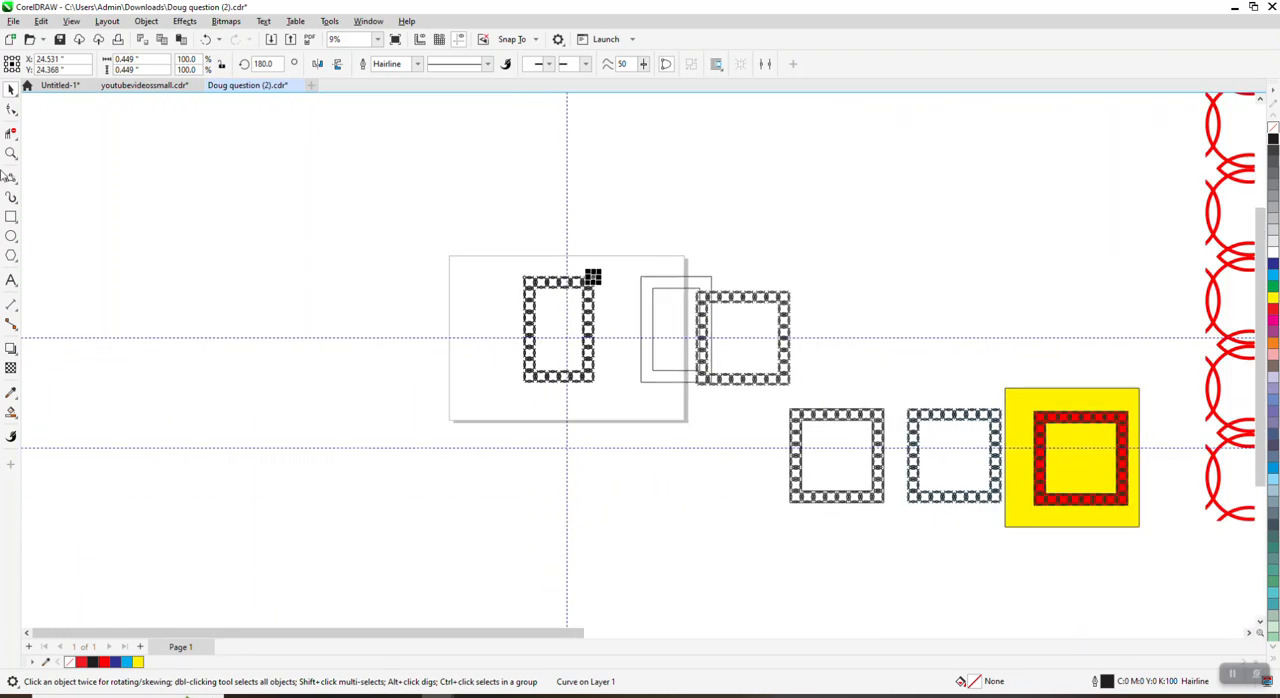
pyautogui.click(11, 153)
pyautogui.moveTo(878, 360); pyautogui.dragTo(1117, 505)
pyautogui.click(11, 88)
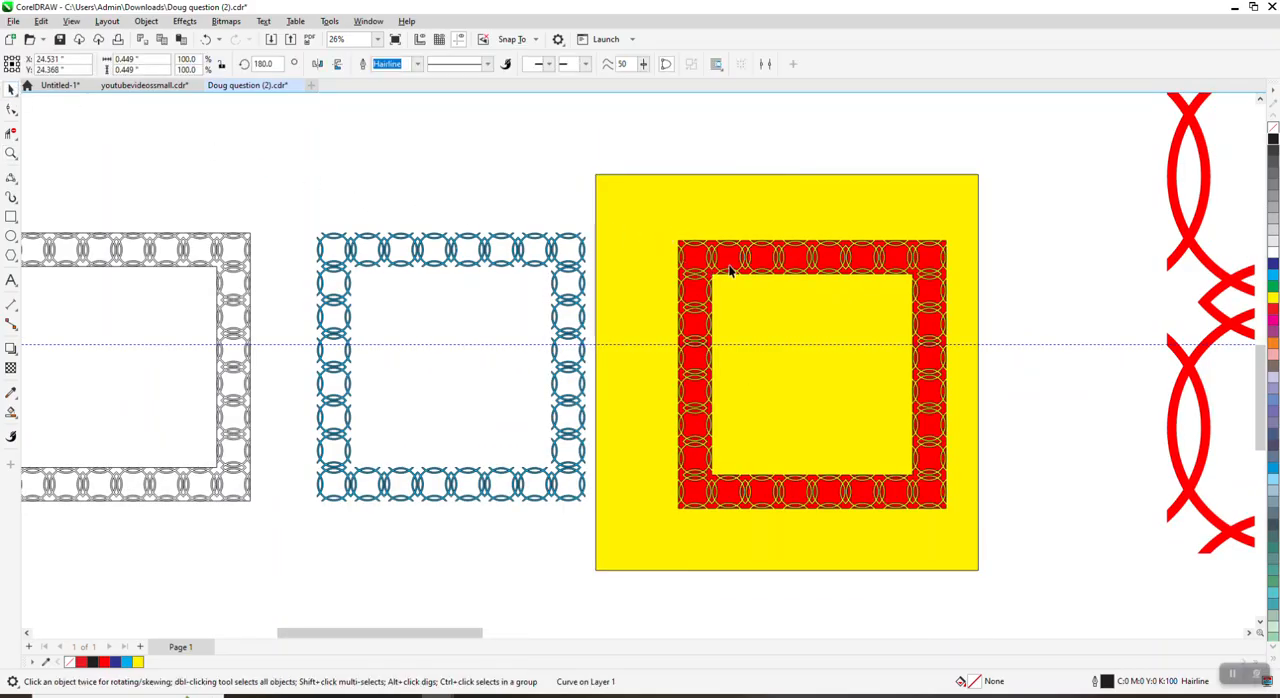
pyautogui.click(11, 153)
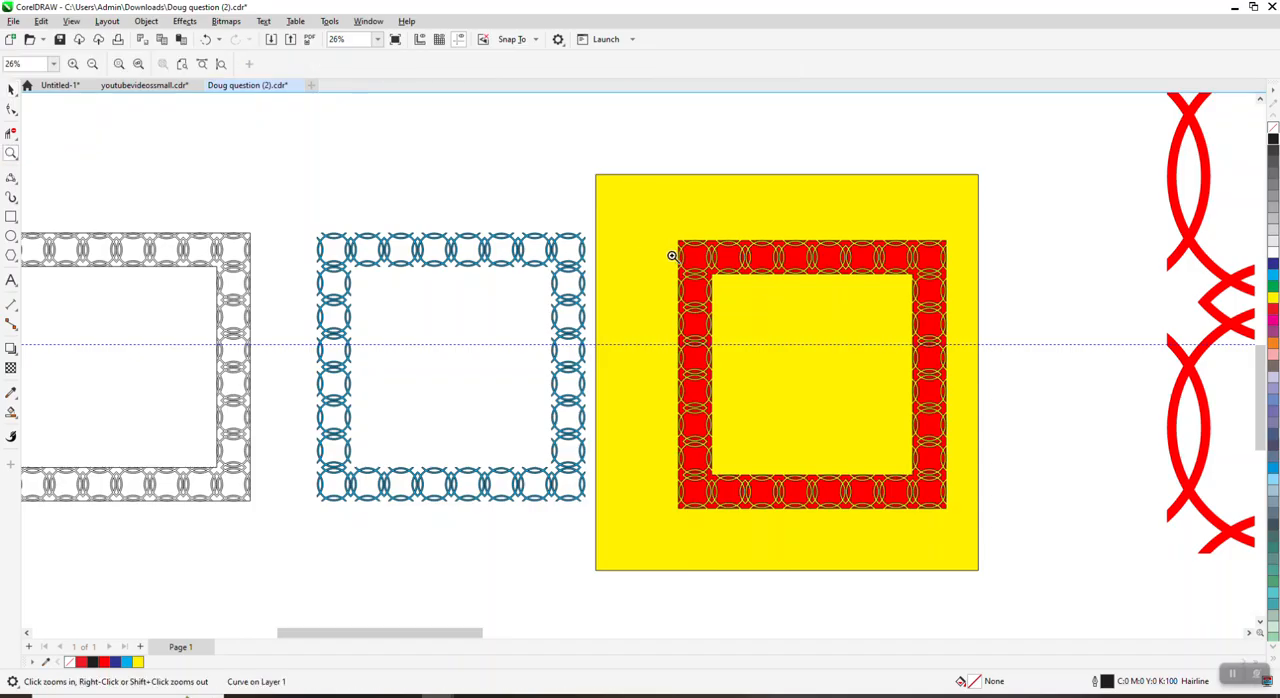
pyautogui.moveTo(696, 270); pyautogui.dragTo(720, 280)
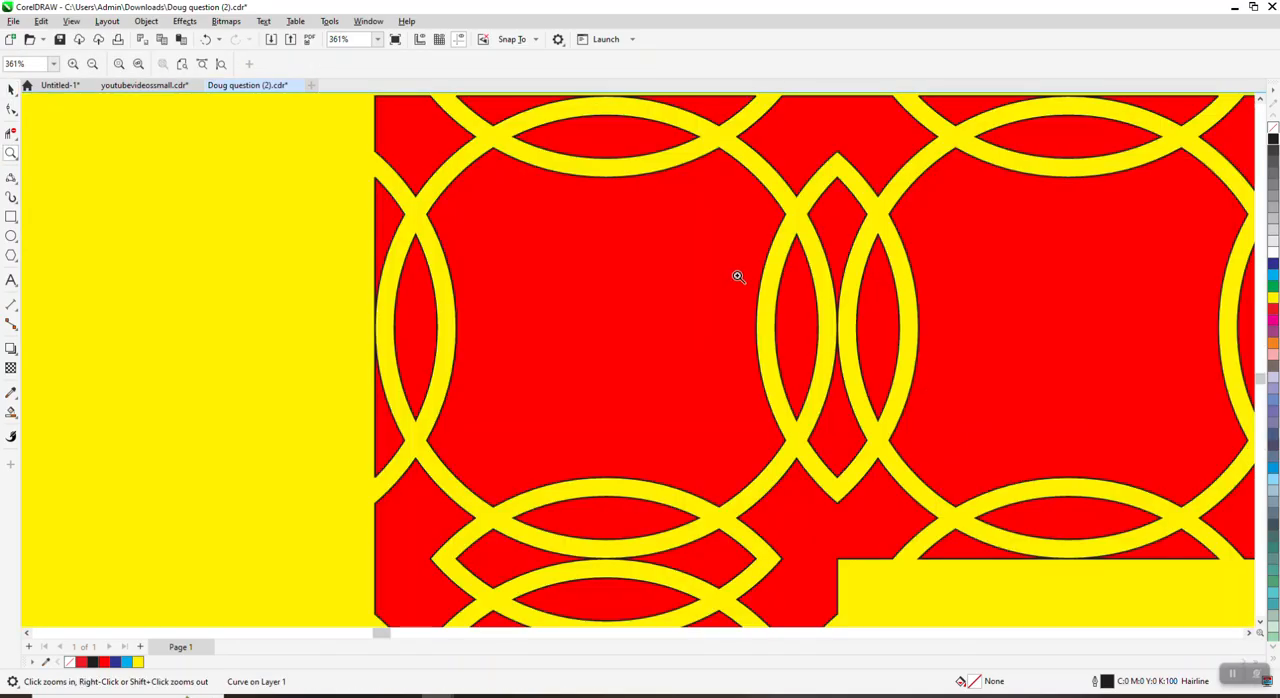
pyautogui.scroll(-5, 736, 274)
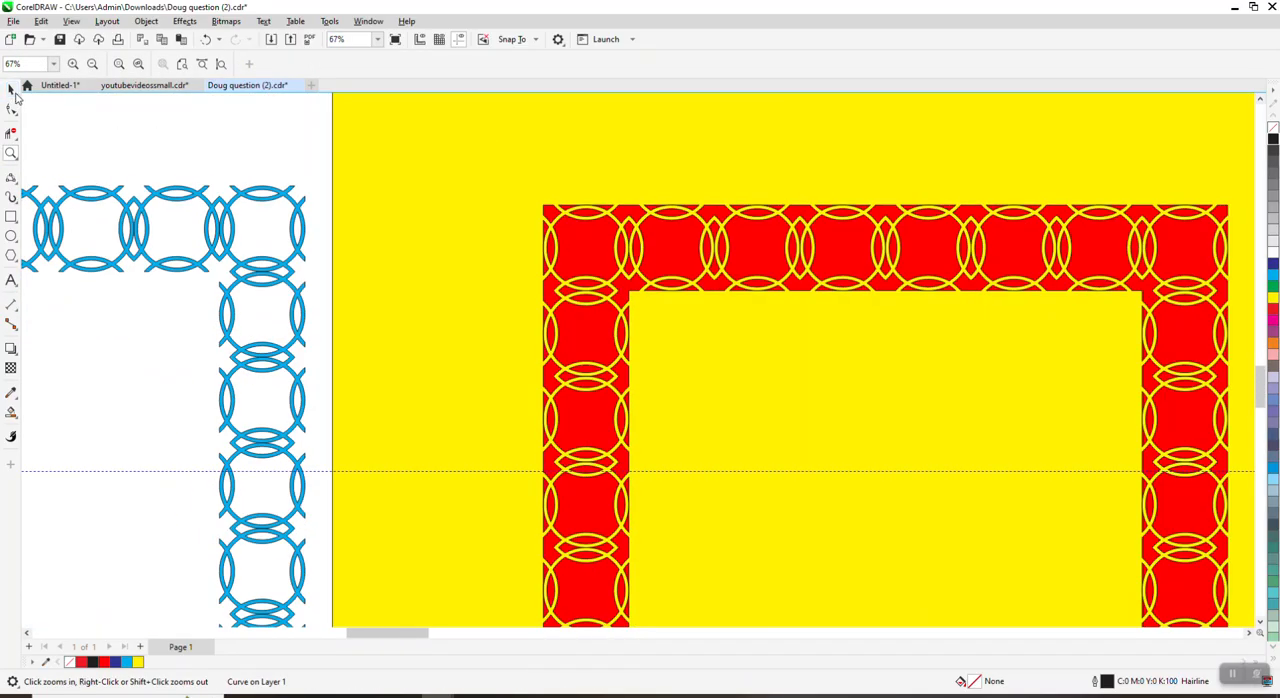
# Step: Remove the outline from the red border on the yellow square and deselect it
pyautogui.click(11, 89)
pyautogui.scroll(-4, 465, 215)
pyautogui.moveTo(447, 137); pyautogui.dragTo(712, 441)
pyautogui.rightClick(1274, 133)
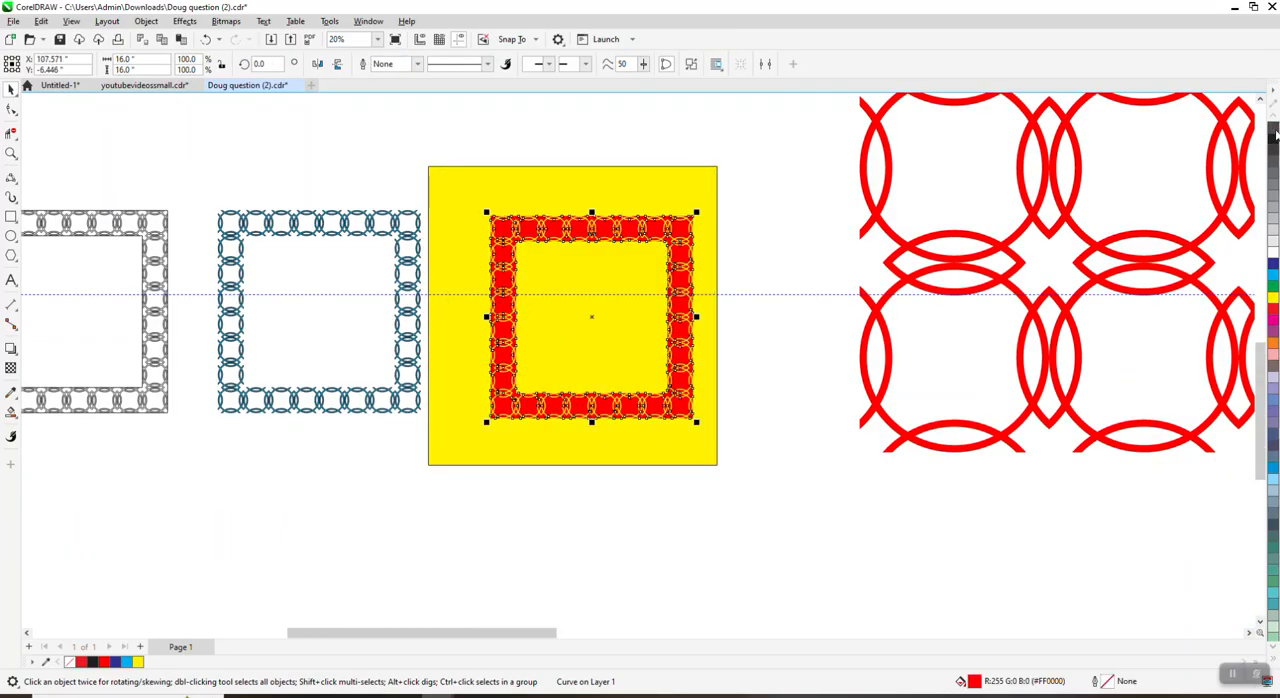
pyautogui.click(740, 206)
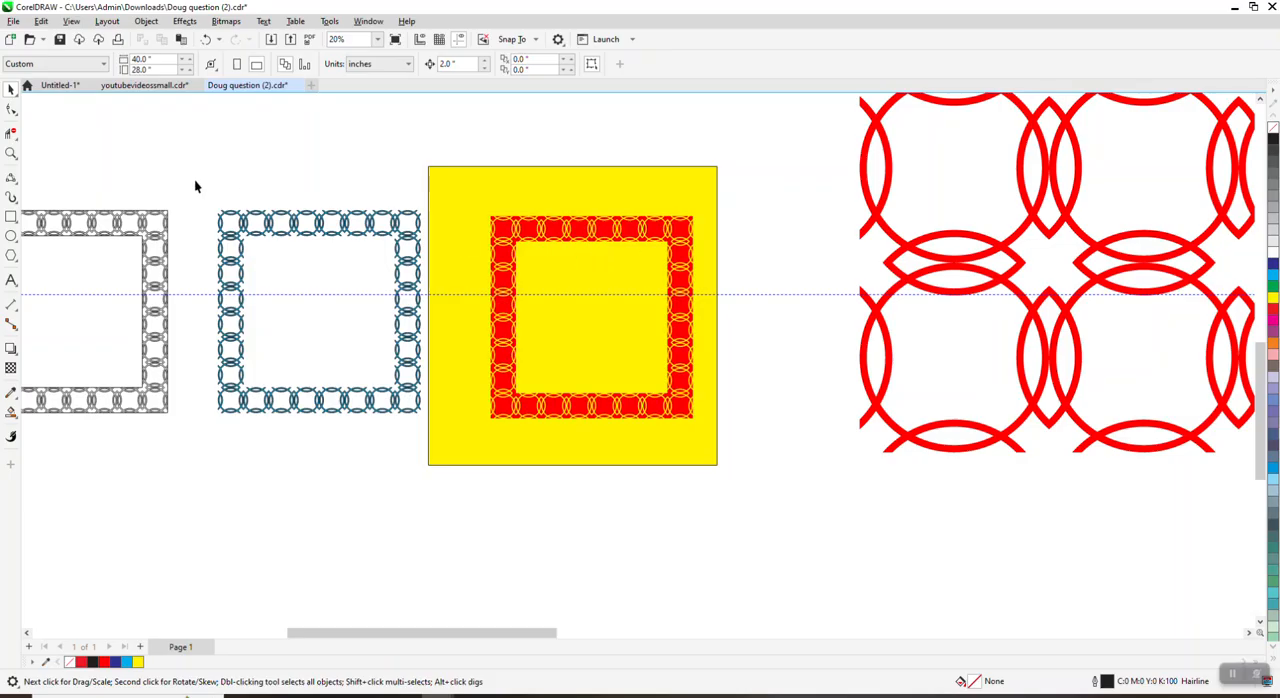
# Step: Break the red border's curve apart into separate pieces and deselect them
pyautogui.click(11, 152)
pyautogui.moveTo(514, 218); pyautogui.dragTo(599, 263)
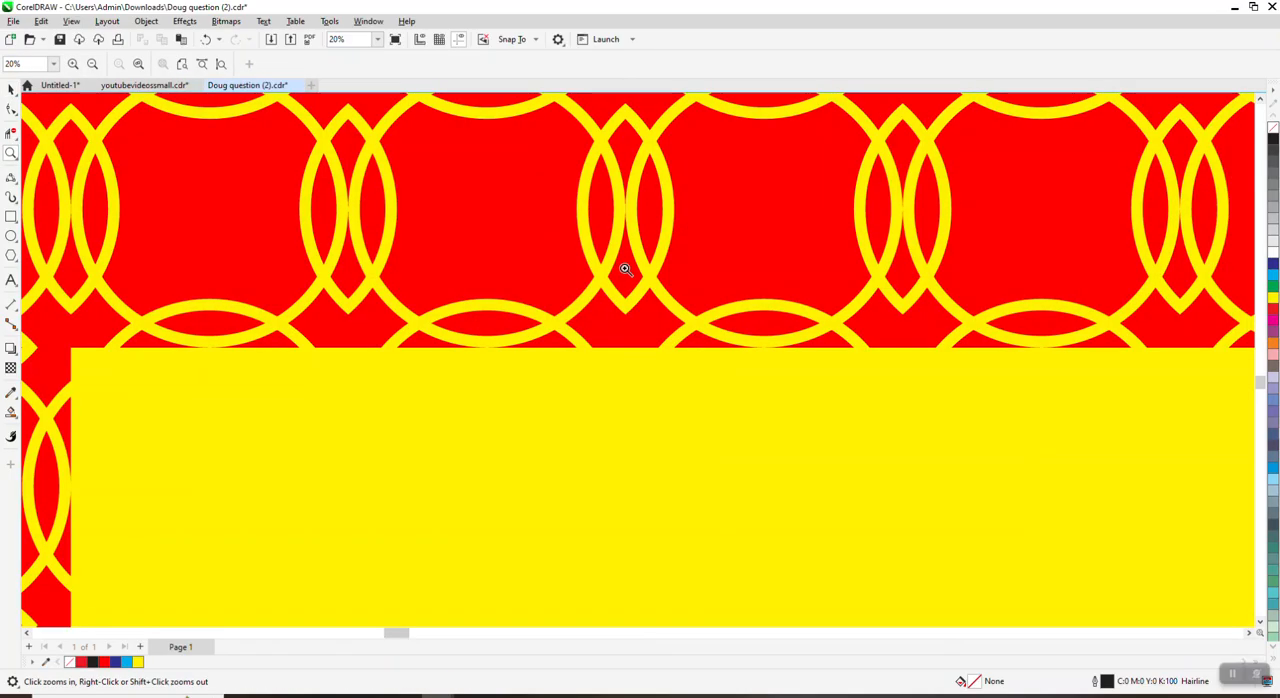
pyautogui.rightClick(667, 272)
pyautogui.rightClick(666, 274)
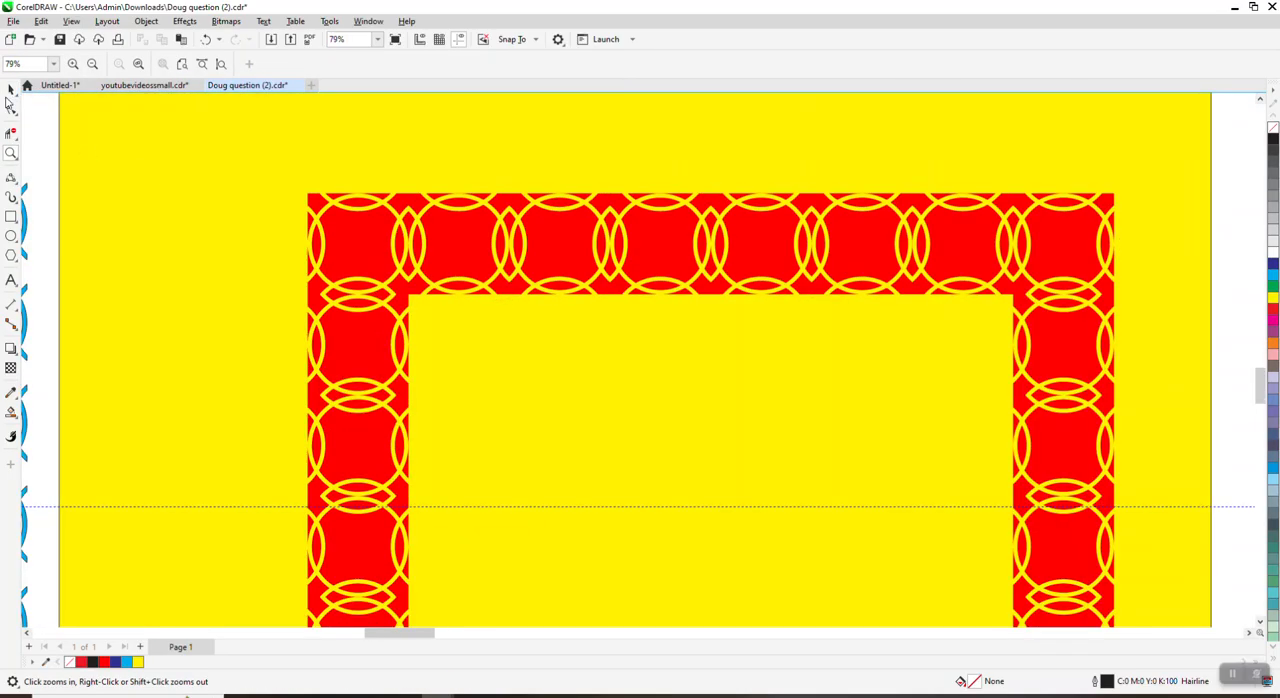
pyautogui.press('space')
pyautogui.click(376, 245)
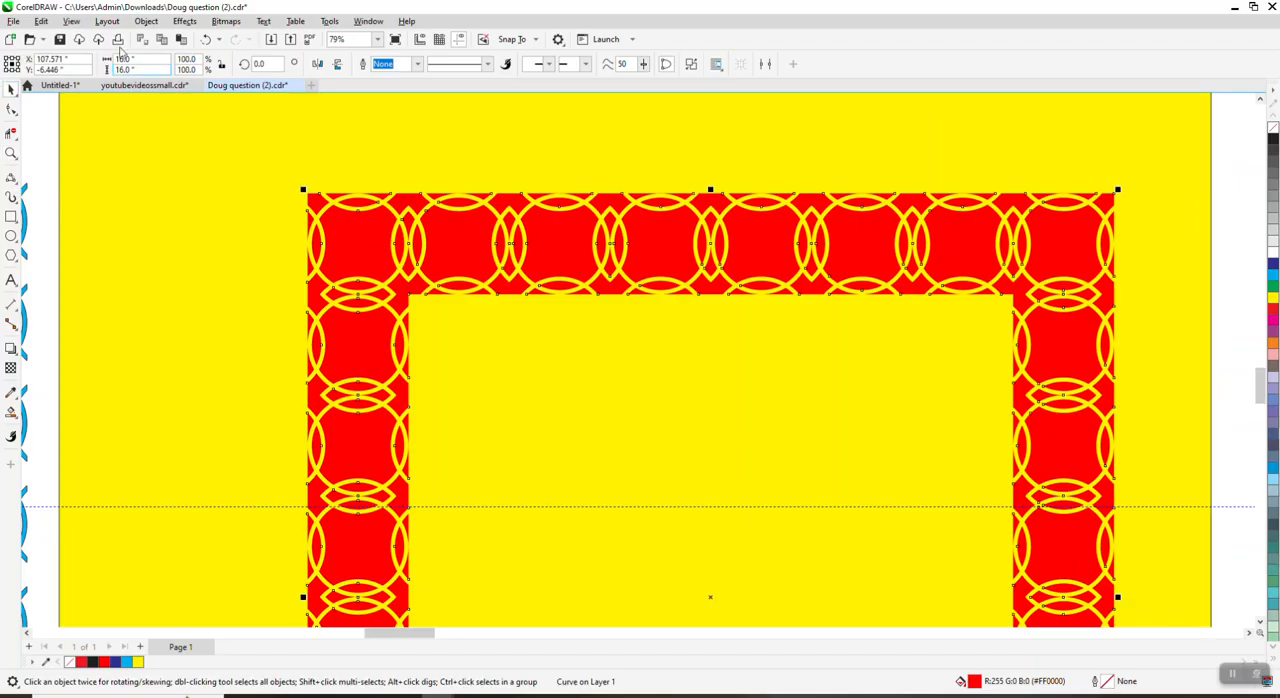
pyautogui.click(158, 24)
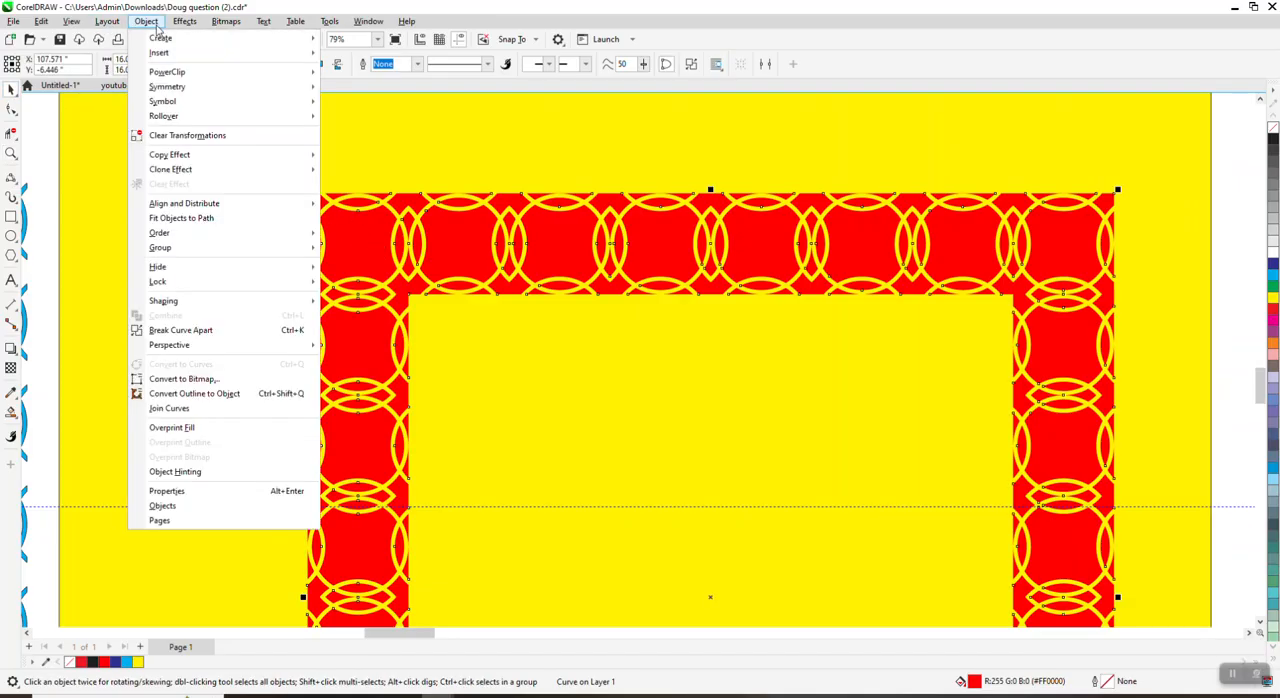
pyautogui.click(217, 339)
pyautogui.click(44, 218)
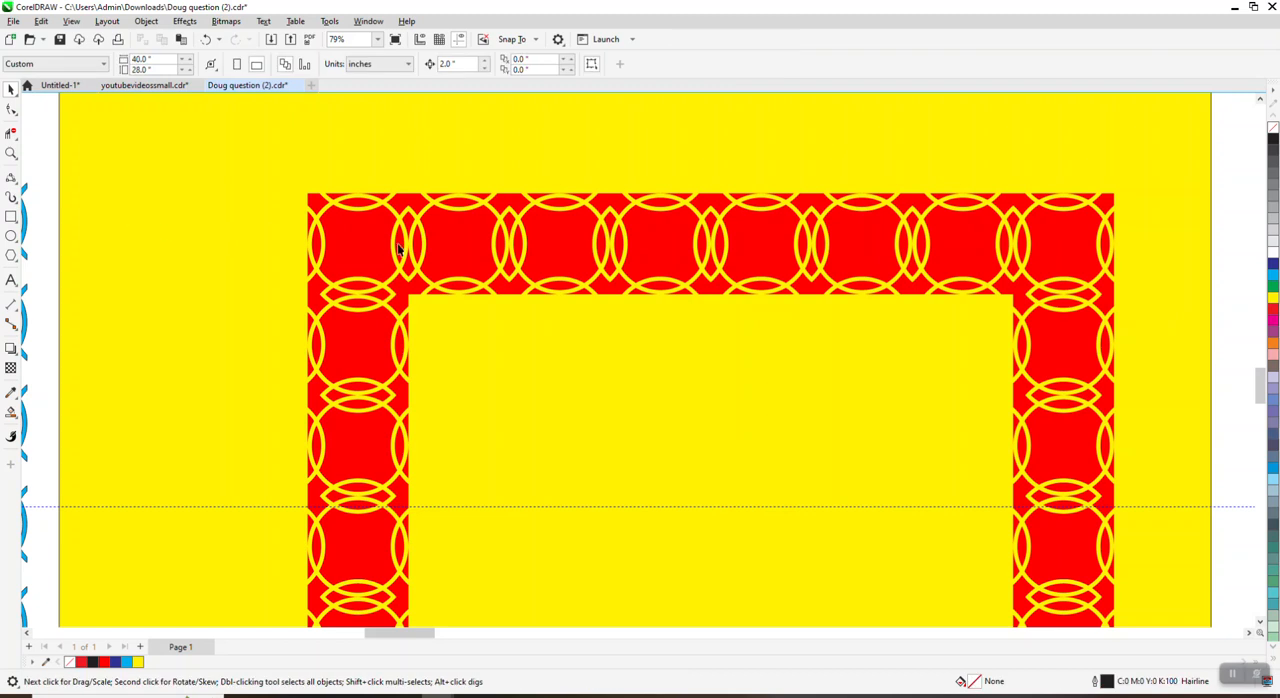
# Step: Try moving the red centre pieces of the first two rings in the top row out of the border, undoing each move
pyautogui.click(361, 242)
pyautogui.moveTo(361, 242); pyautogui.dragTo(241, 229)
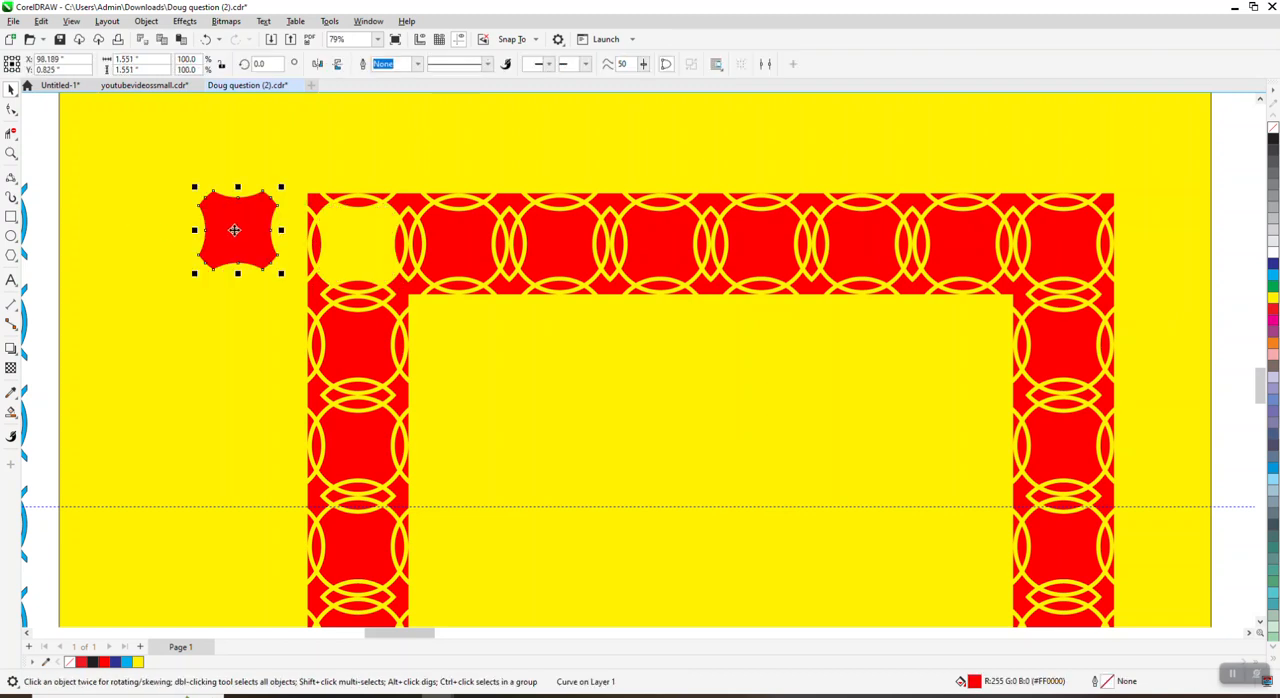
pyautogui.click(205, 40)
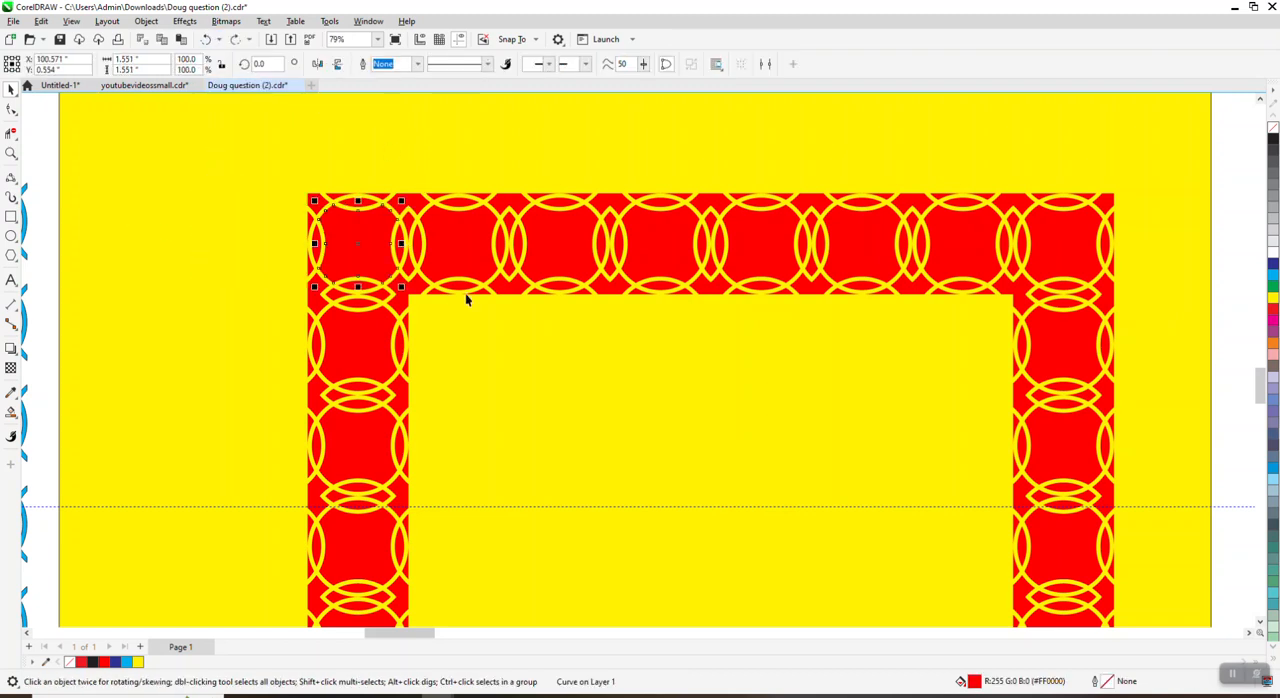
pyautogui.moveTo(477, 254); pyautogui.dragTo(278, 224)
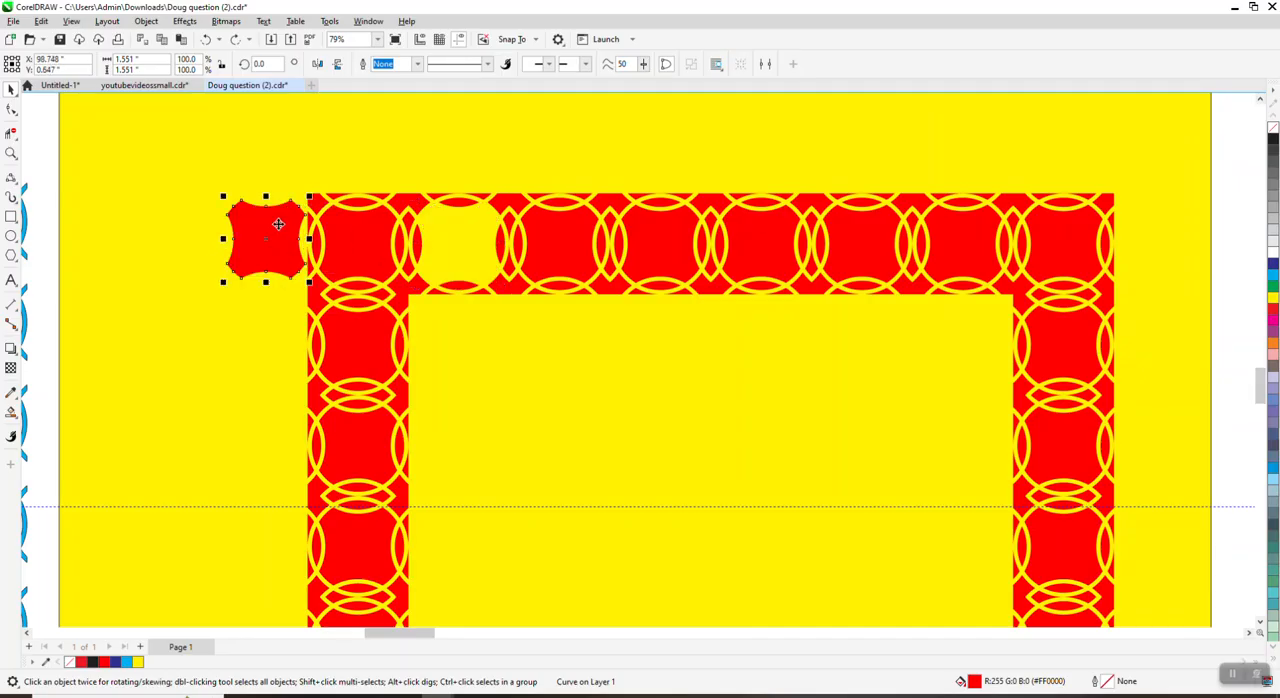
pyautogui.click(205, 40)
# Step: Compare the blue border and the red-on-yellow border with the rectangular ring border on the page
pyautogui.scroll(-2, 555, 265)
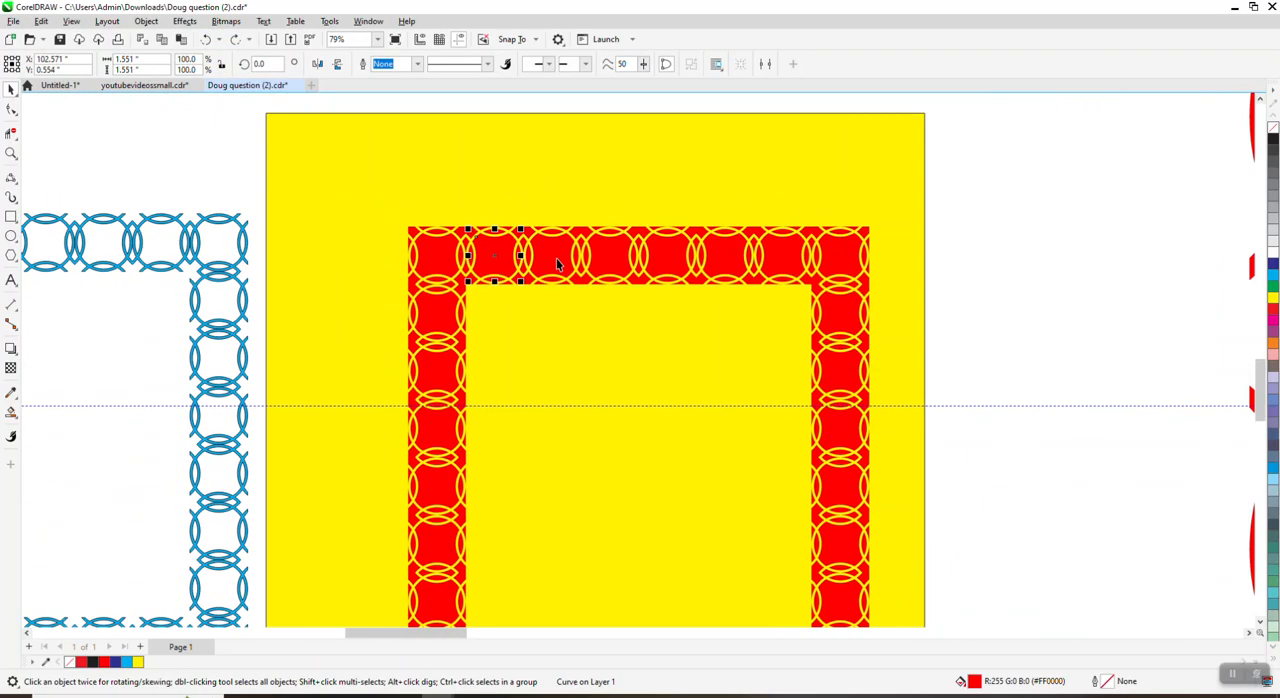
pyautogui.scroll(-3, 558, 264)
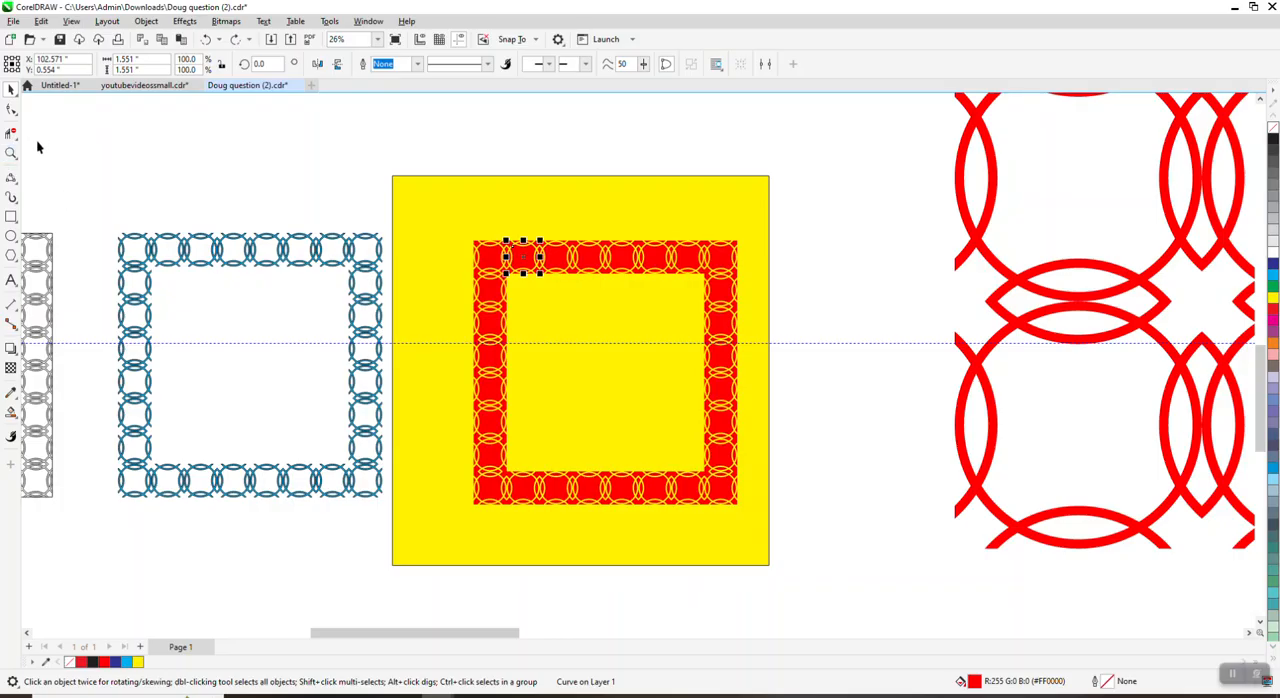
pyautogui.click(11, 153)
pyautogui.moveTo(107, 215); pyautogui.dragTo(436, 510)
pyautogui.scroll(-1, 138, 291)
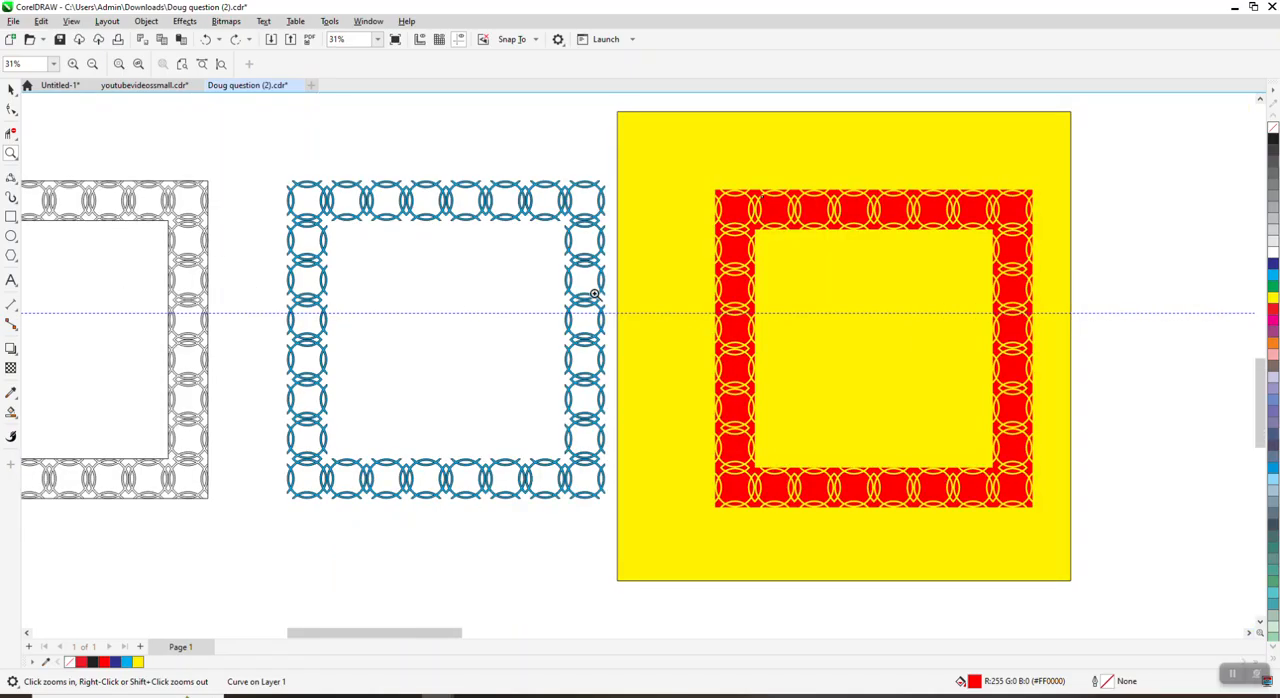
pyautogui.scroll(-1, 700, 305)
pyautogui.scroll(-1, 781, 338)
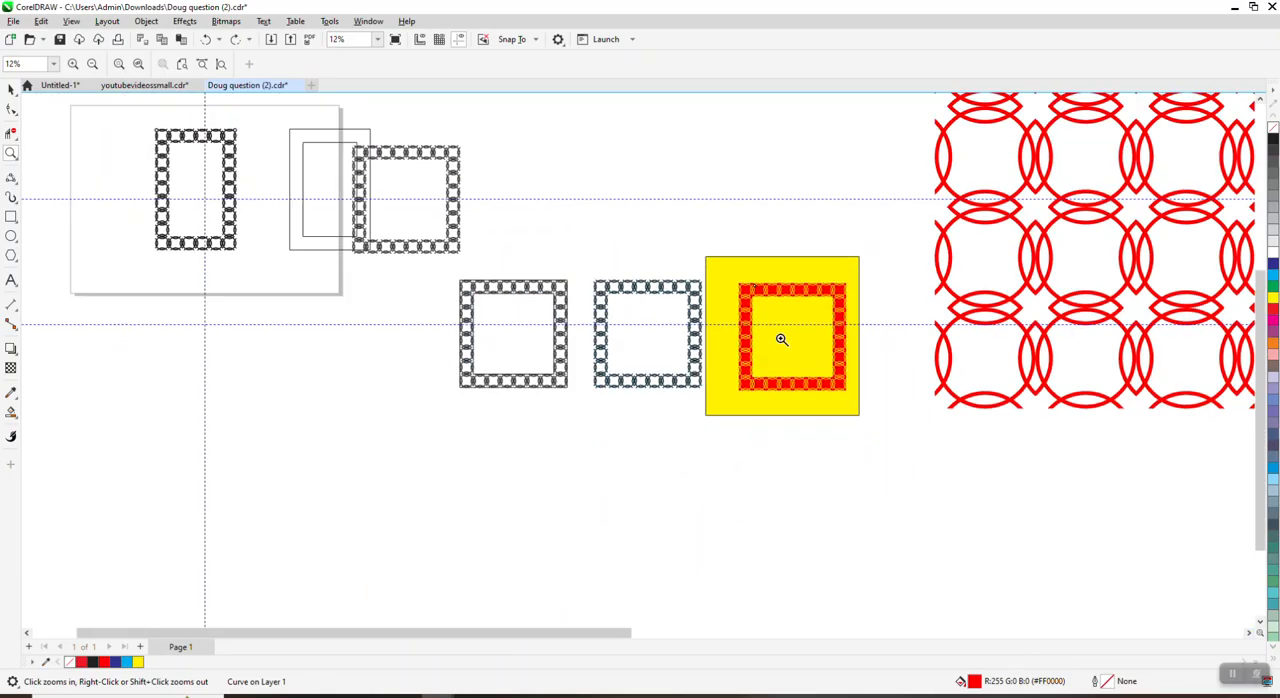
pyautogui.scroll(-1, 781, 338)
pyautogui.moveTo(225, 163); pyautogui.dragTo(340, 268)
pyautogui.scroll(-1, 355, 277)
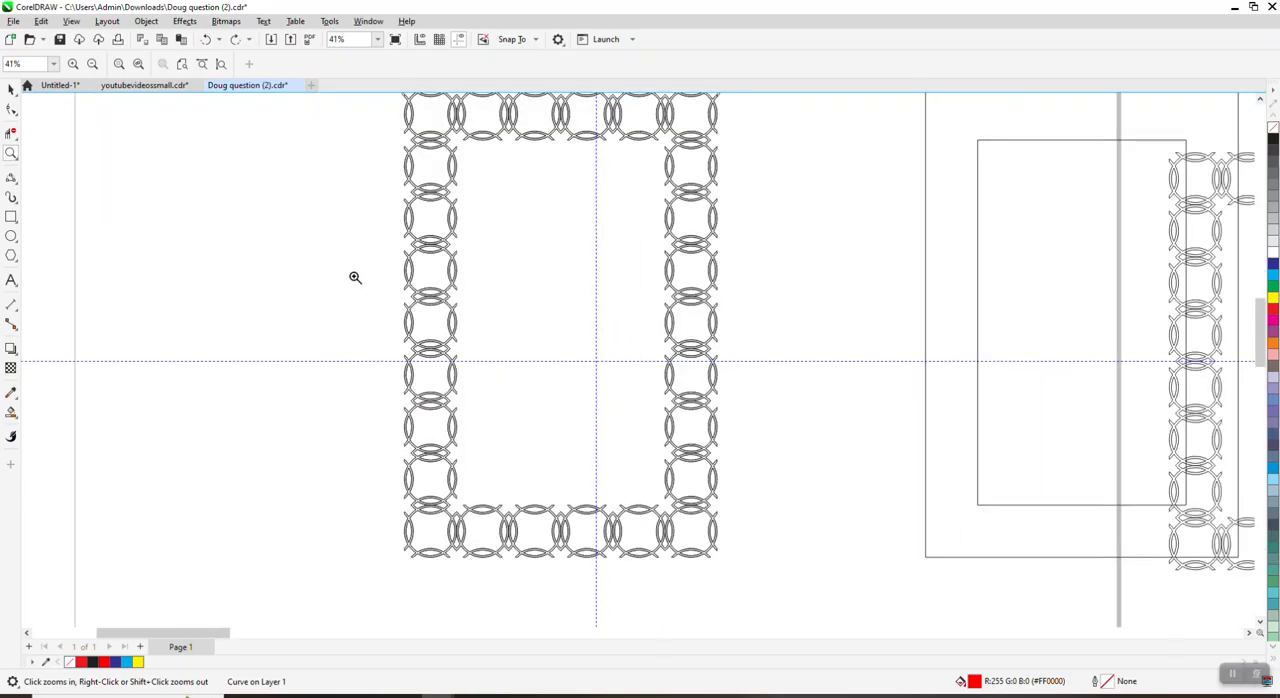